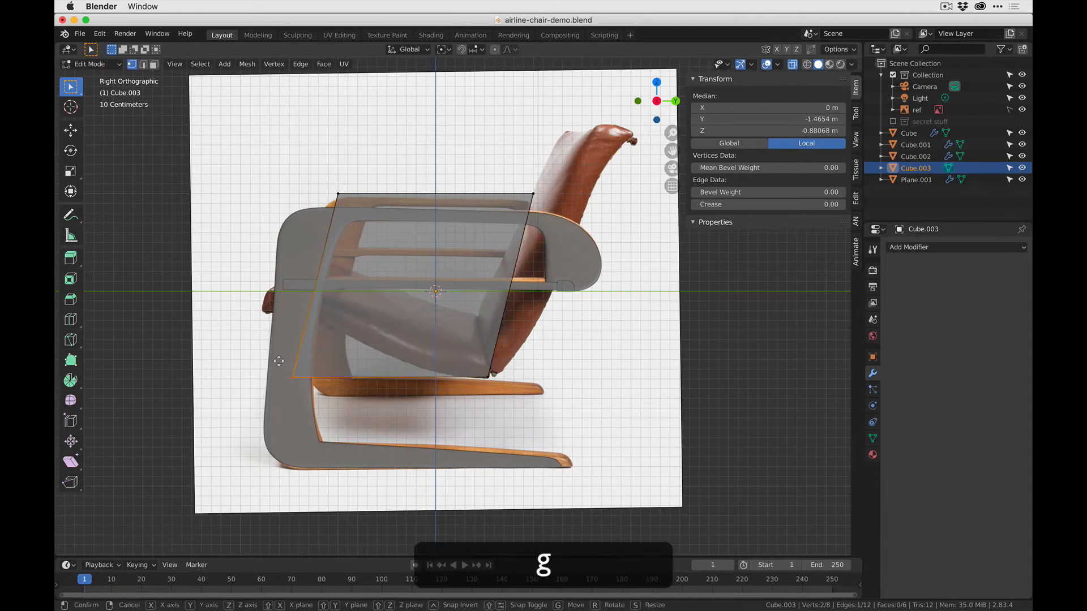
Move the cube's lower-front, upper-front and upper-rear corner vertices in side view to block out a slanted seat cushion over the reference.
click(247, 296)
drag(294, 177, 396, 215)
key(g)
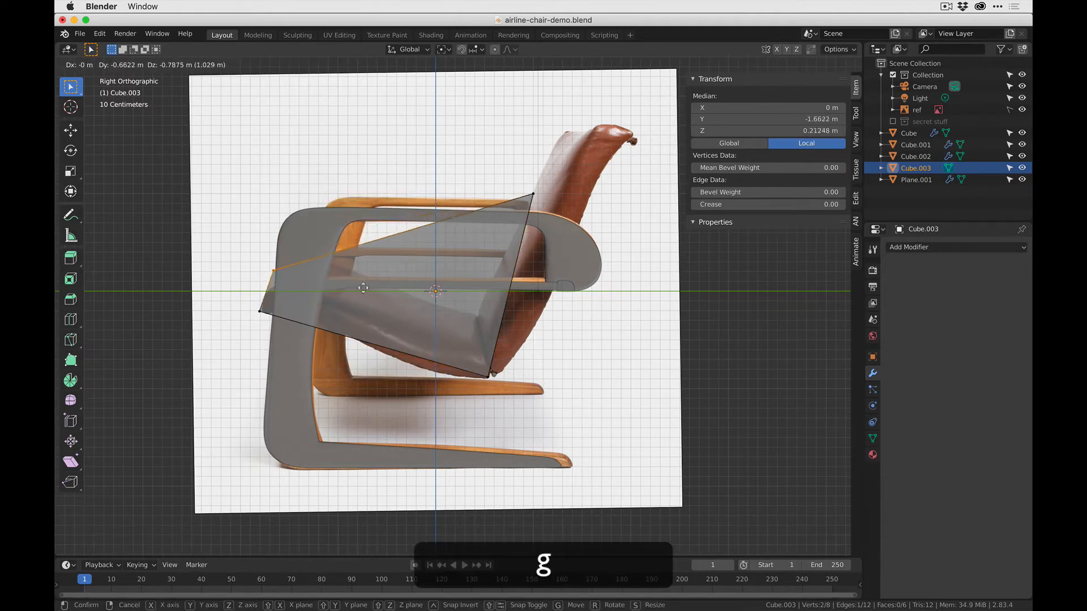
click(357, 297)
key(g)
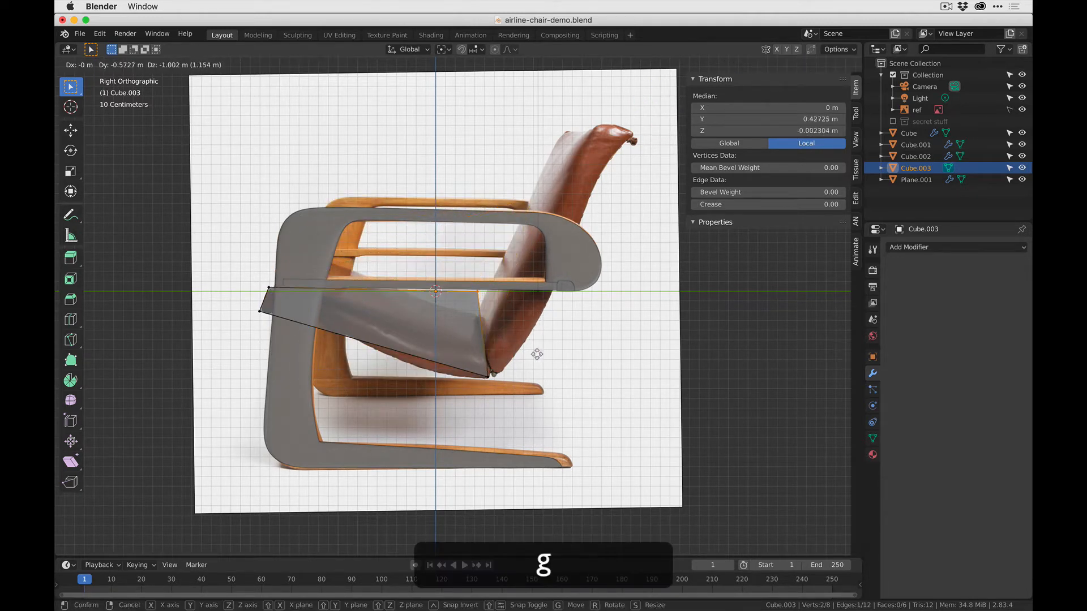
click(518, 388)
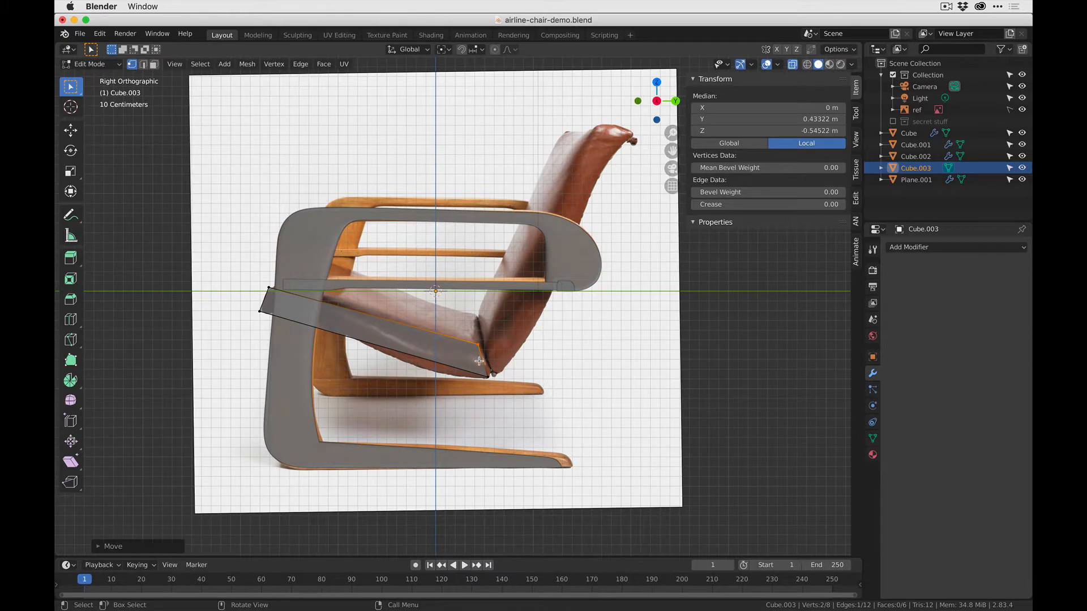
Add three evenly spaced crosswise loop cuts along the length of the seat cushion.
scroll(479, 361, up, 4)
shift+middle_drag(452, 393, 611, 421)
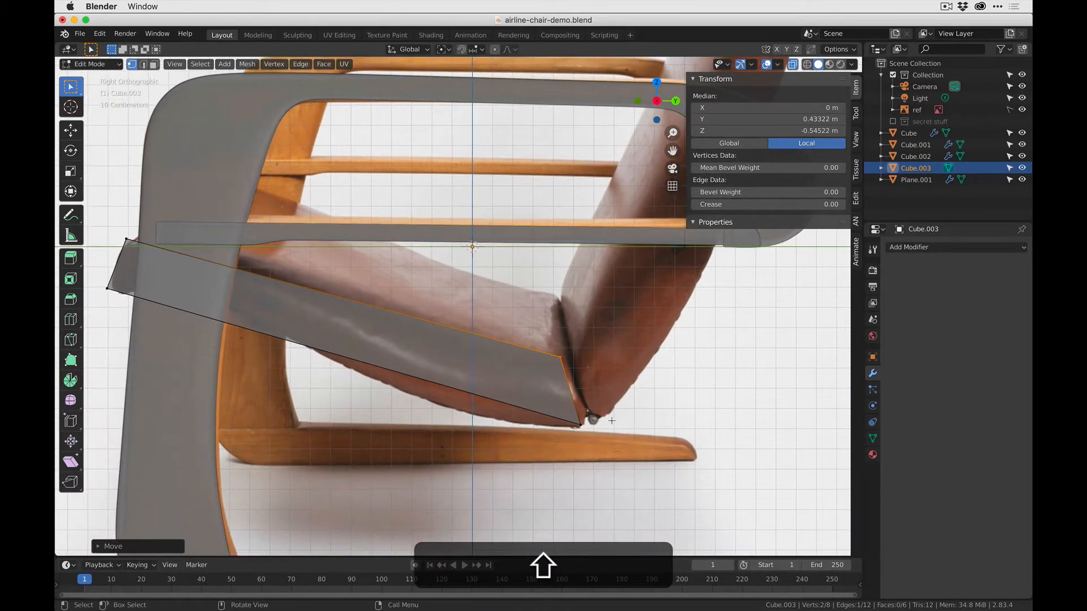
key(ctrl+r)
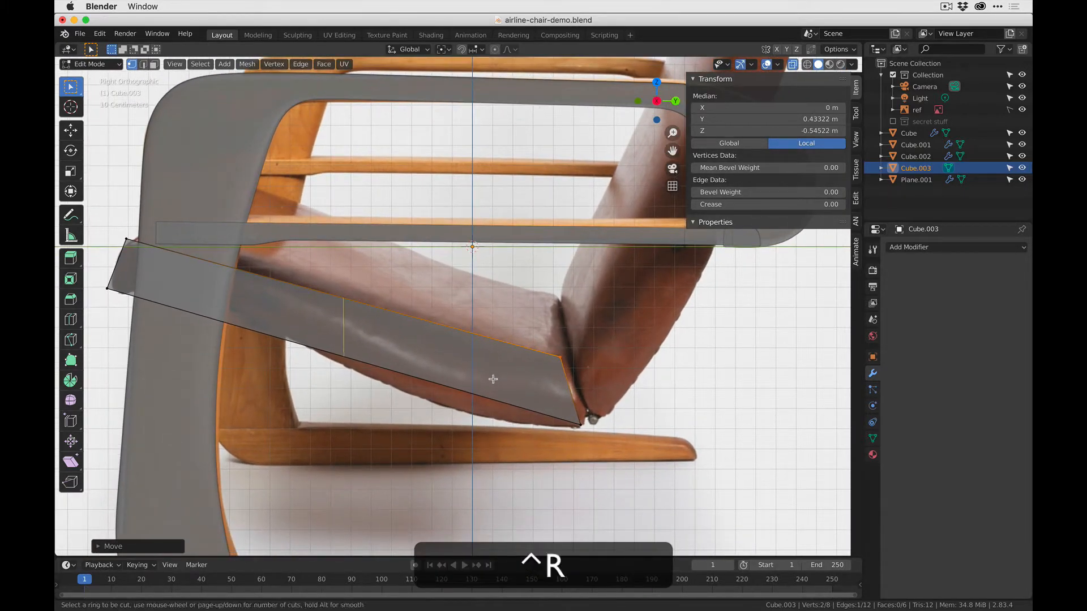
scroll(491, 377, up, 1)
scroll(491, 378, up, 1)
click(490, 377)
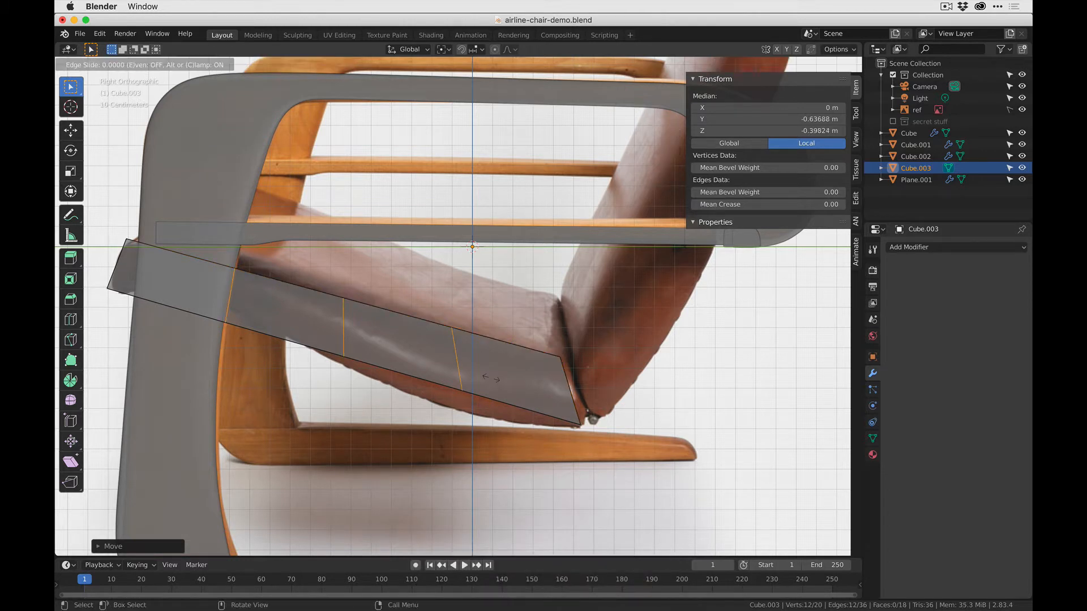
key(Tab)
click(488, 398)
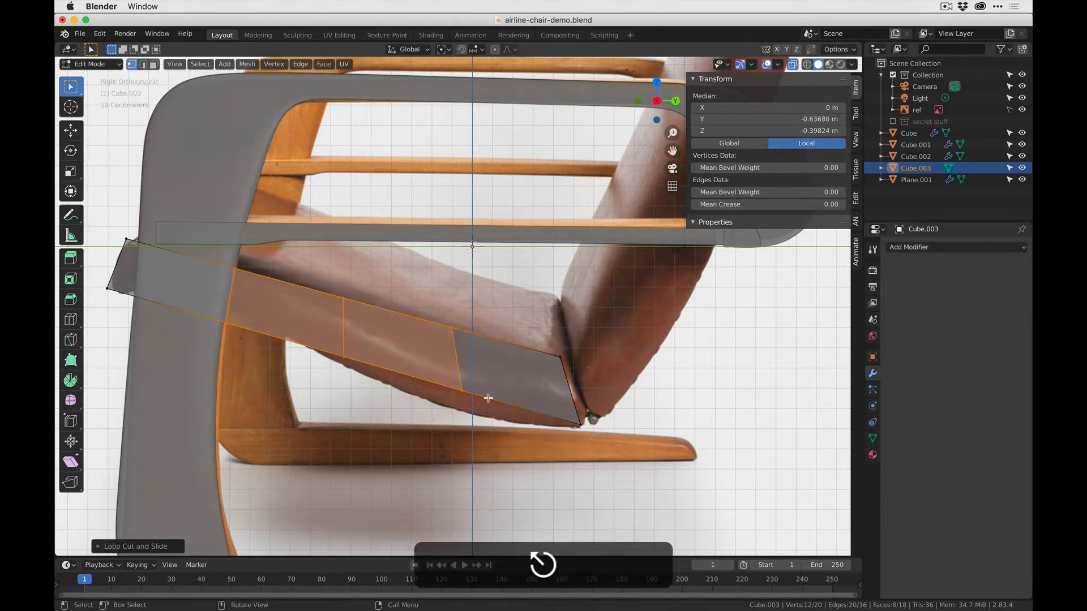
Move the upper and lower vertices of the rearmost loop cut to follow the reference seat's curve.
click(481, 355)
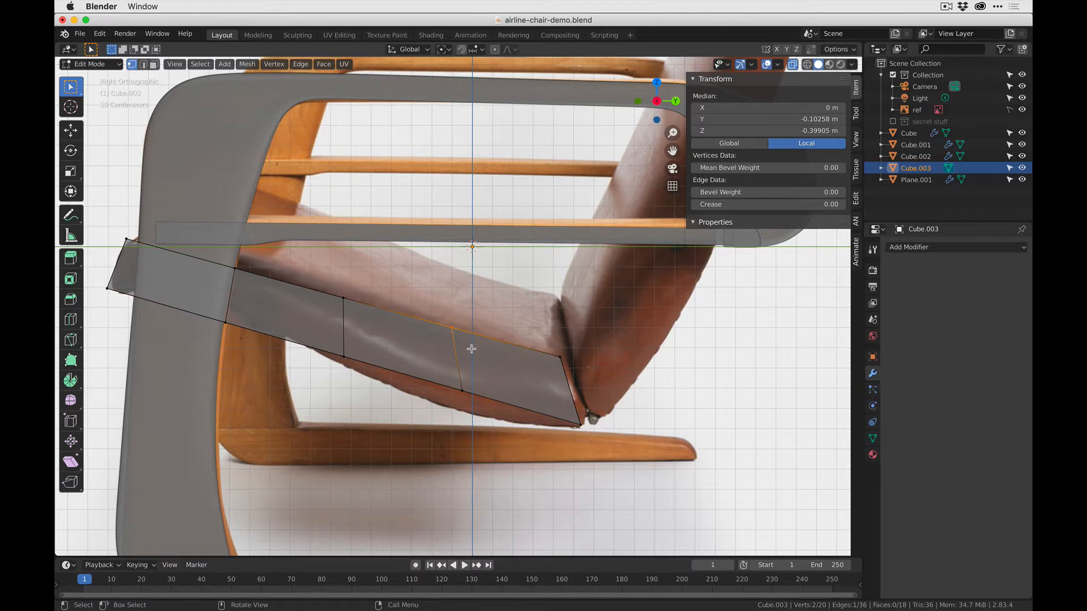
key(g)
click(528, 376)
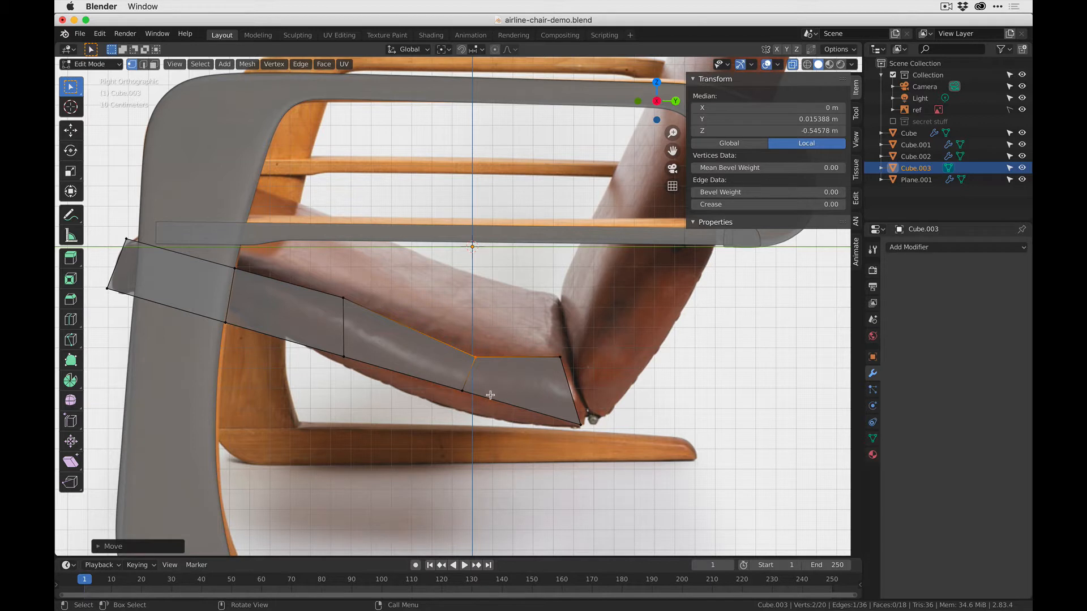
click(462, 390)
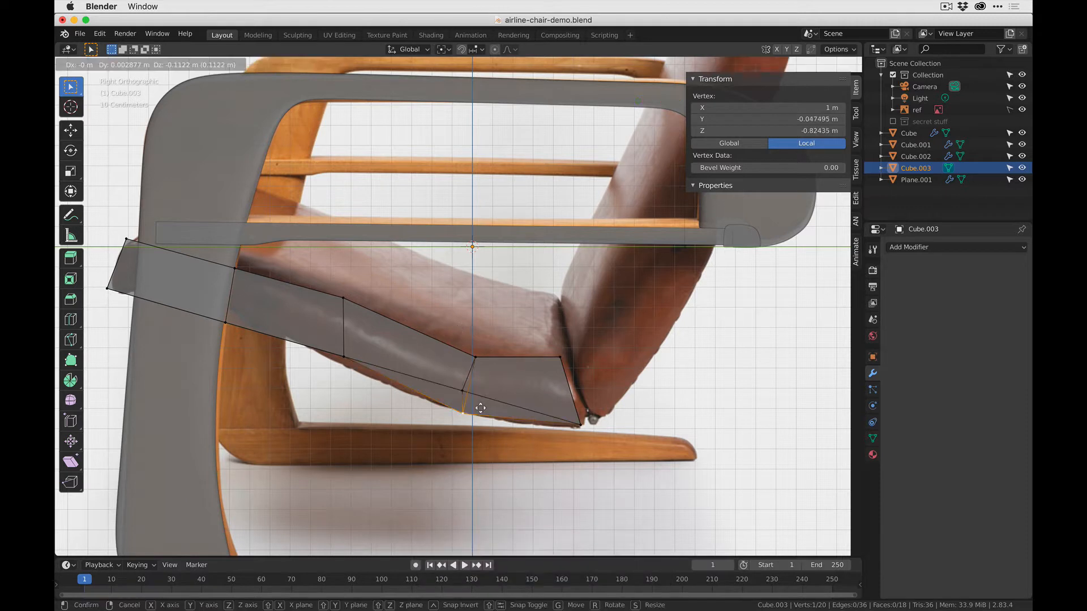
click(477, 398)
key(g)
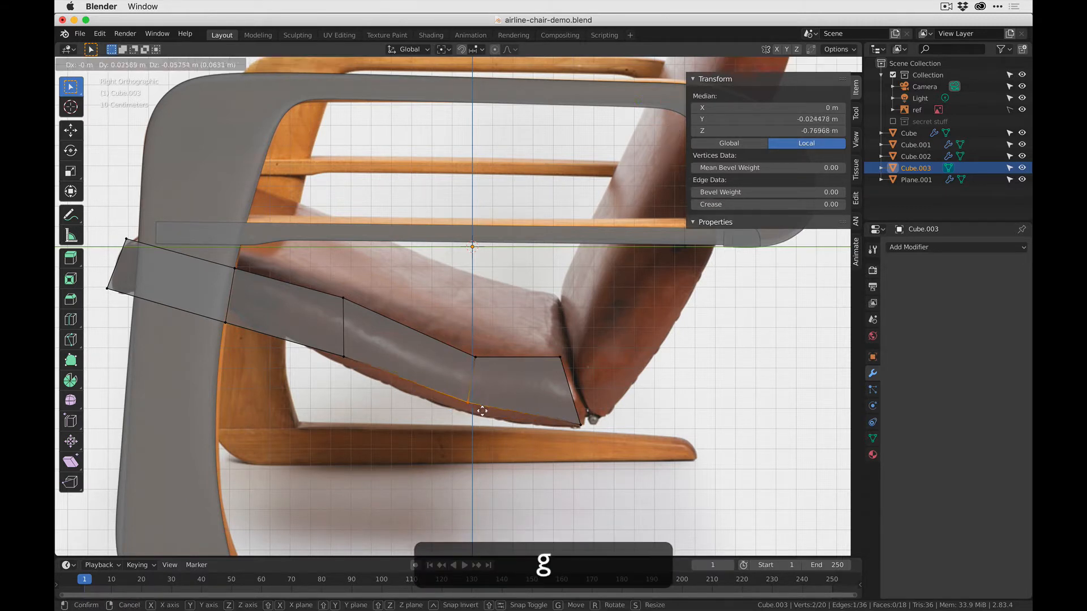
click(474, 417)
Move the underside vertices of the middle and front loops and the lower-front corner onto the reference seat's lower contour.
drag(373, 377, 328, 342)
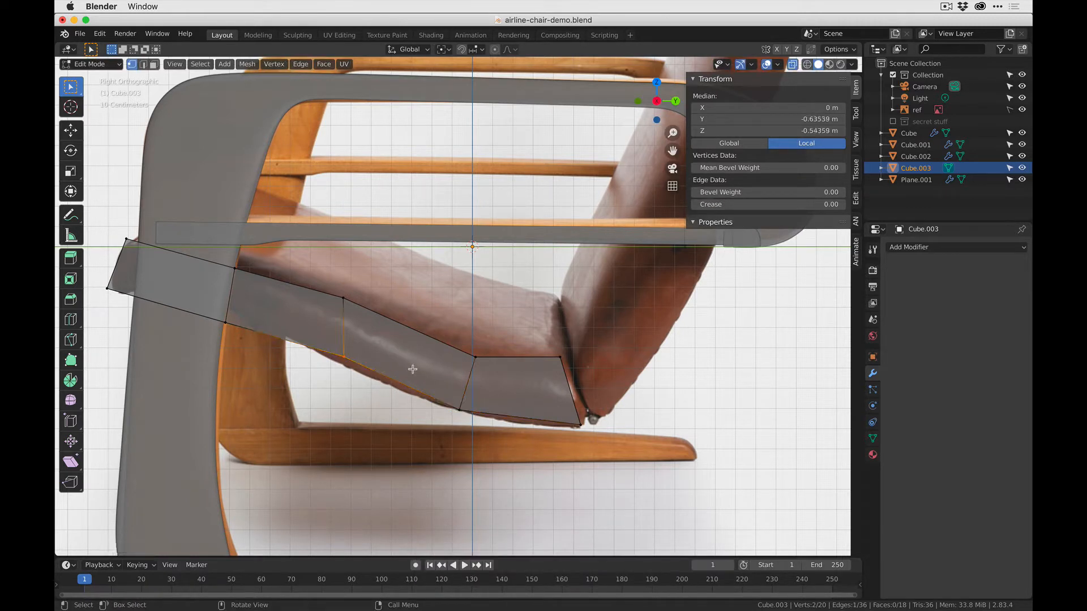
key(g)
click(376, 361)
drag(250, 344, 206, 292)
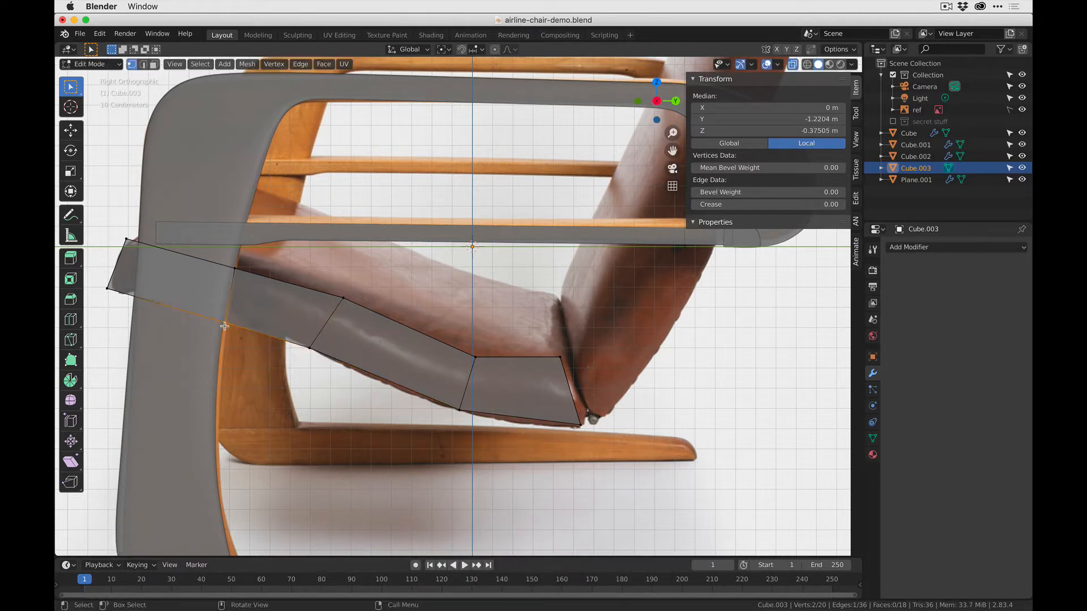
key(g)
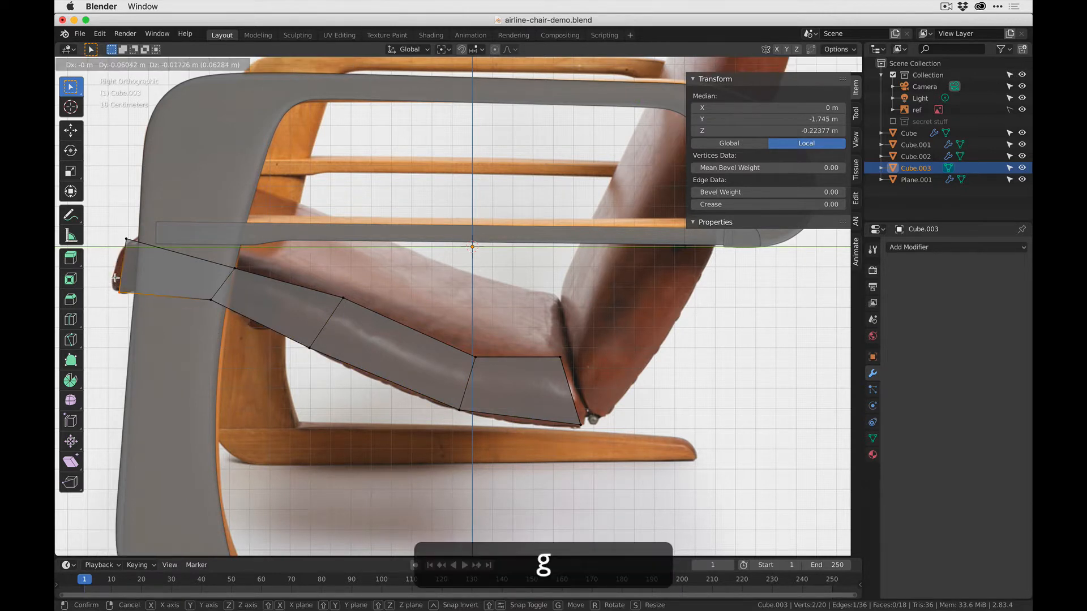
click(115, 278)
Adjust the top vertices at the seat's front corner, front loop and middle loop to match the reference and keep an even thickness.
drag(114, 229, 140, 246)
key(g)
click(136, 252)
drag(245, 288, 226, 245)
key(g)
click(211, 226)
drag(354, 312, 335, 287)
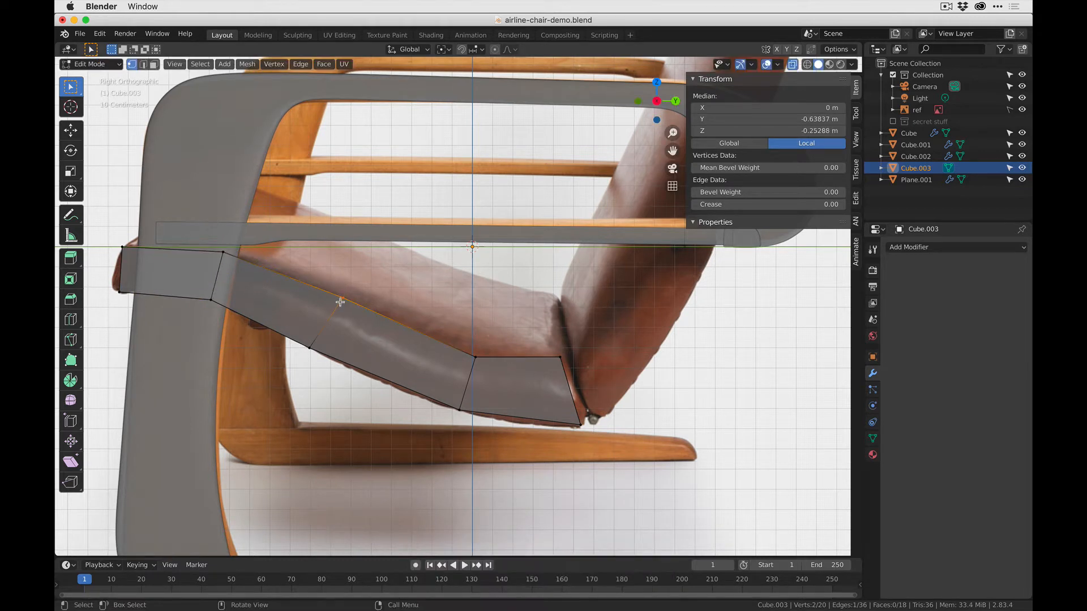
key(g)
click(305, 287)
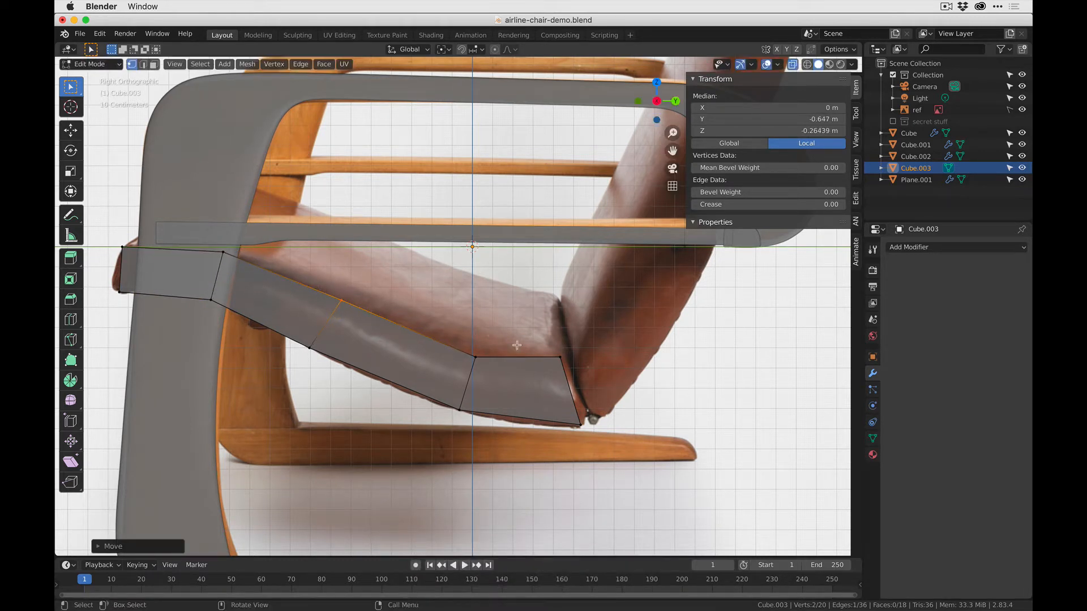
Reposition the top vertices of the rear loop and the seat's upper-rear corner to even out the cushion's thickness.
click(475, 357)
key(g)
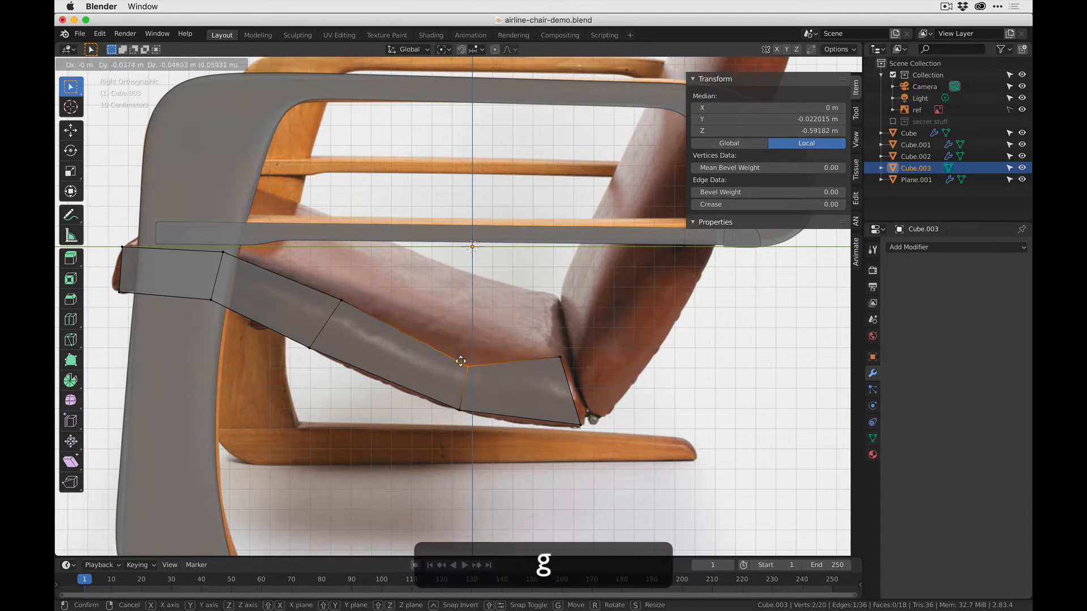
click(458, 368)
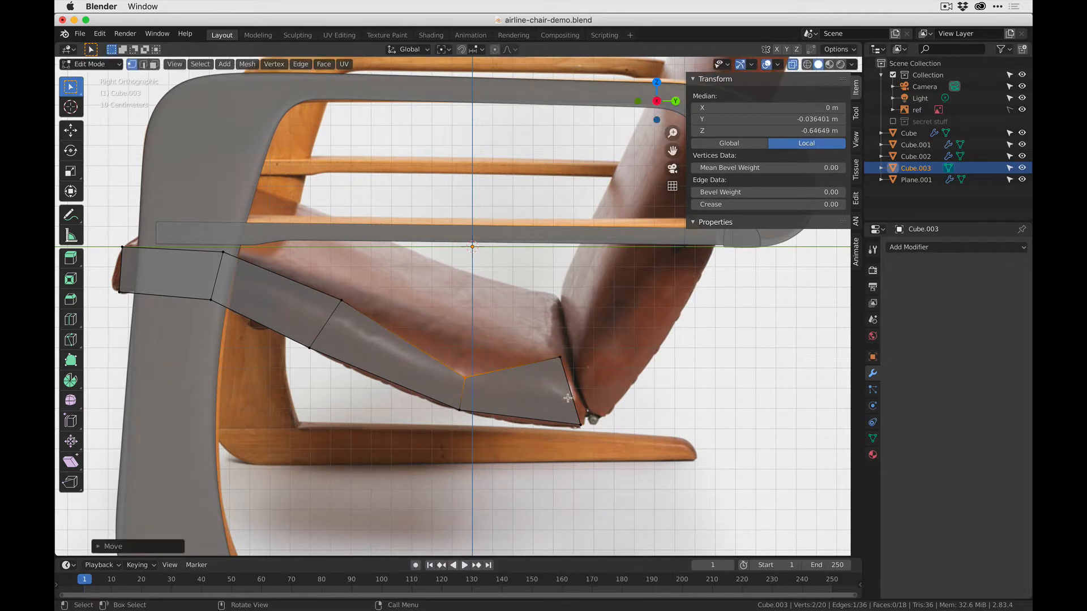
key(g)
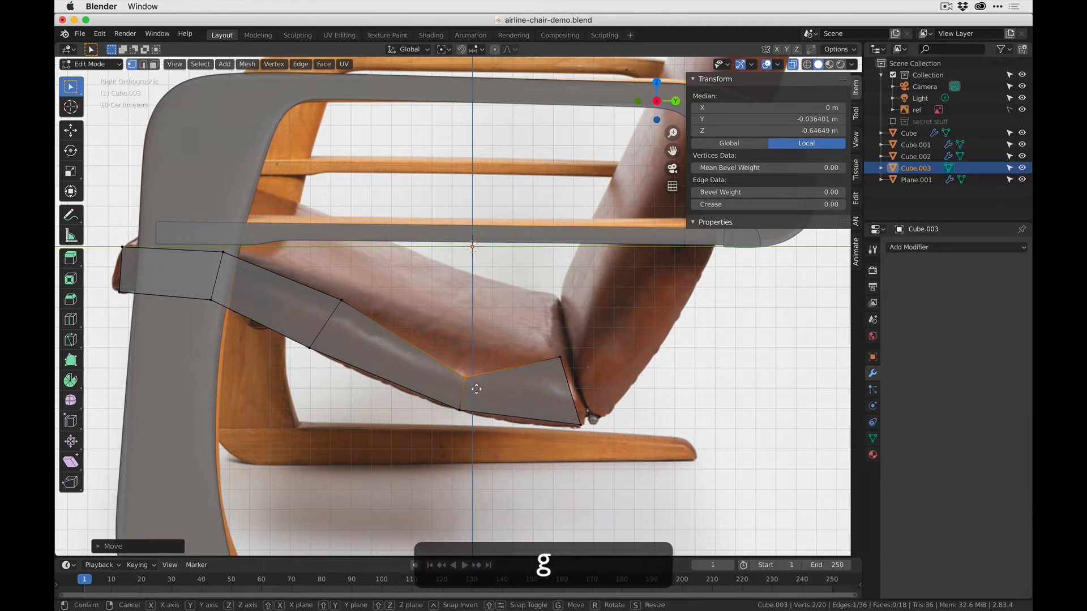
click(469, 360)
drag(583, 383, 550, 339)
key(g)
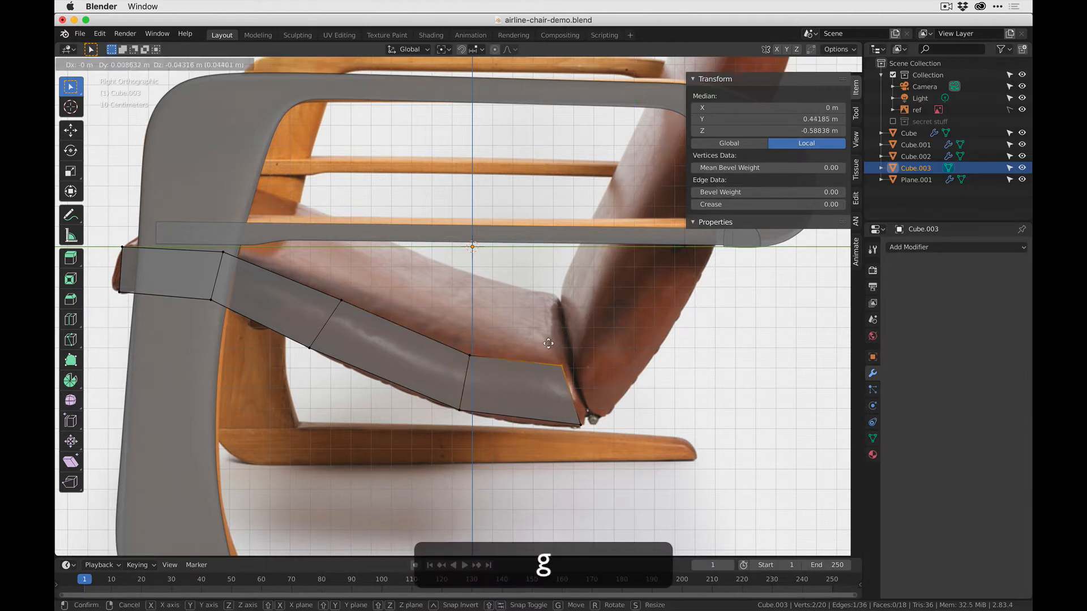
click(556, 352)
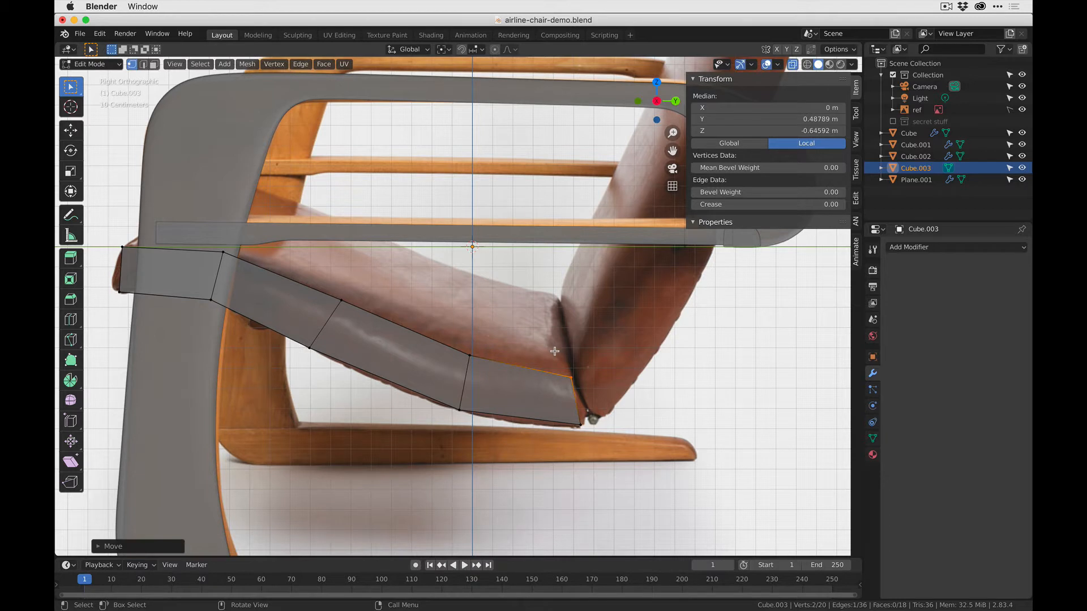
Fine-tune the seat's lower-rear corner toward the backrest hinge and its lower-front corner outward to match the reference.
drag(593, 435, 573, 420)
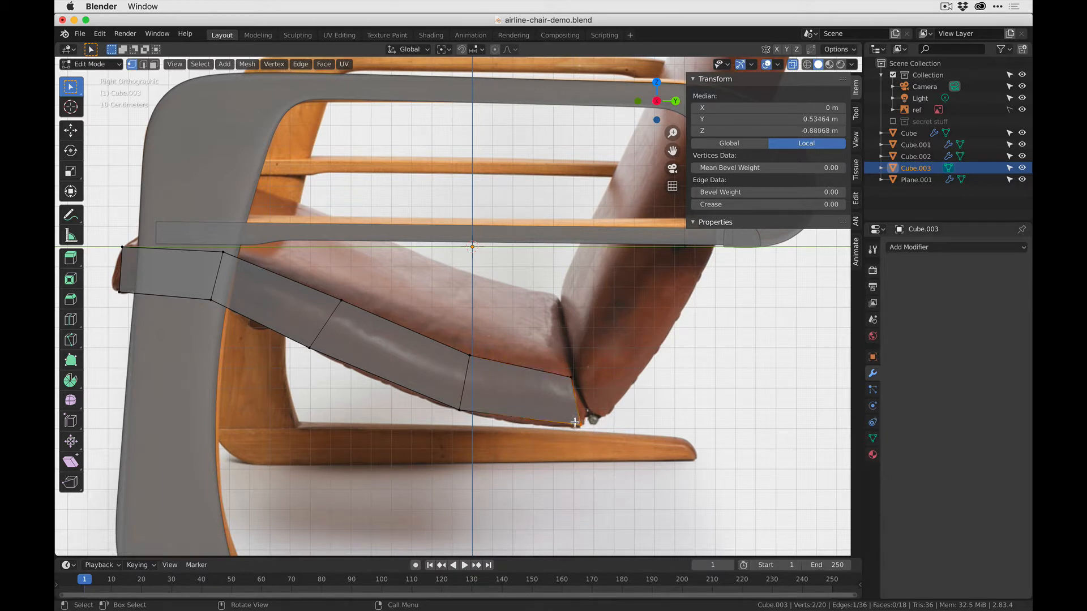
key(g)
click(594, 437)
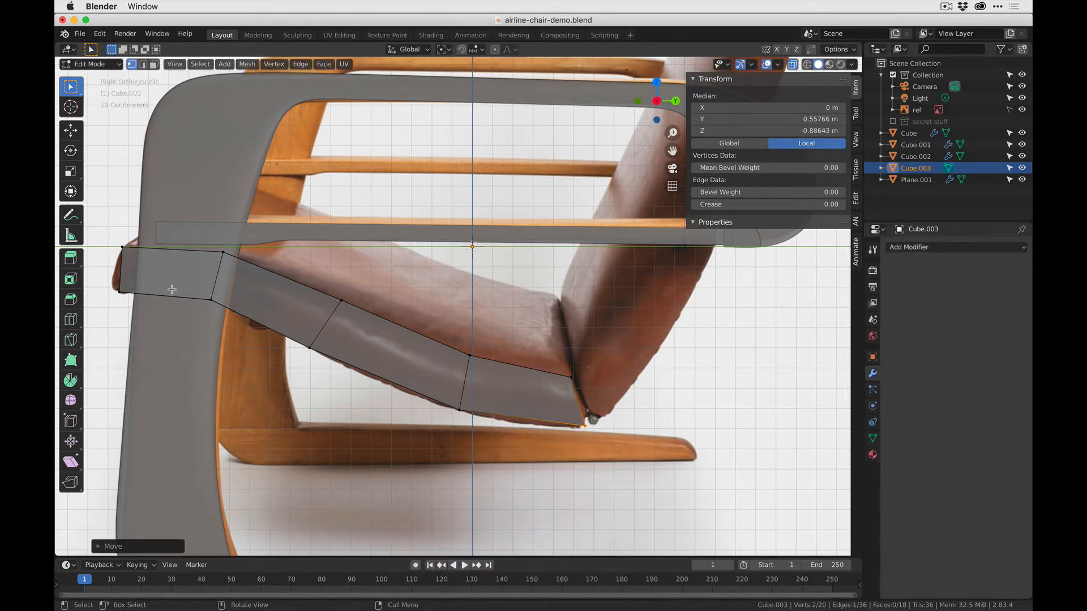
drag(153, 301, 106, 279)
key(g)
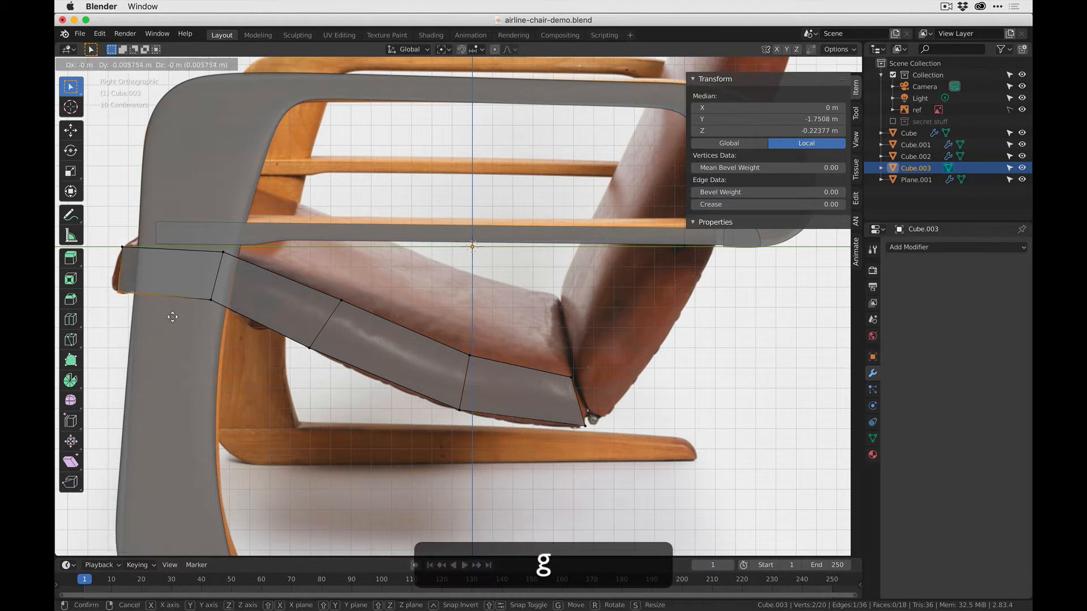
click(166, 317)
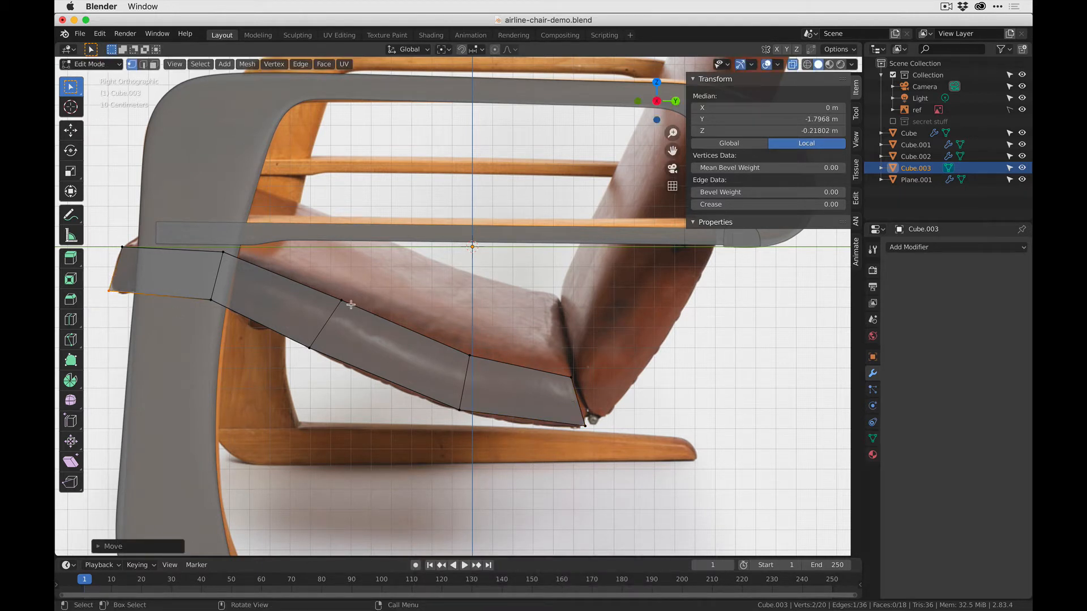
In front view, scale the seat object along X to about 0.797 so it fits between the two side frames.
scroll(351, 304, down, 3)
middle_drag(347, 301, 467, 305)
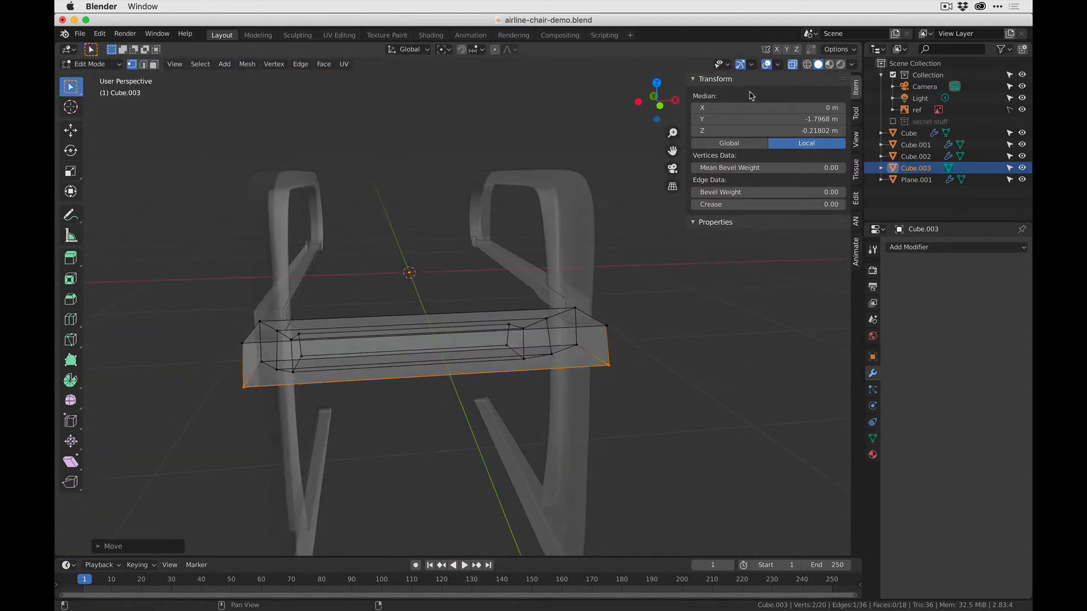
click(655, 101)
key(Tab)
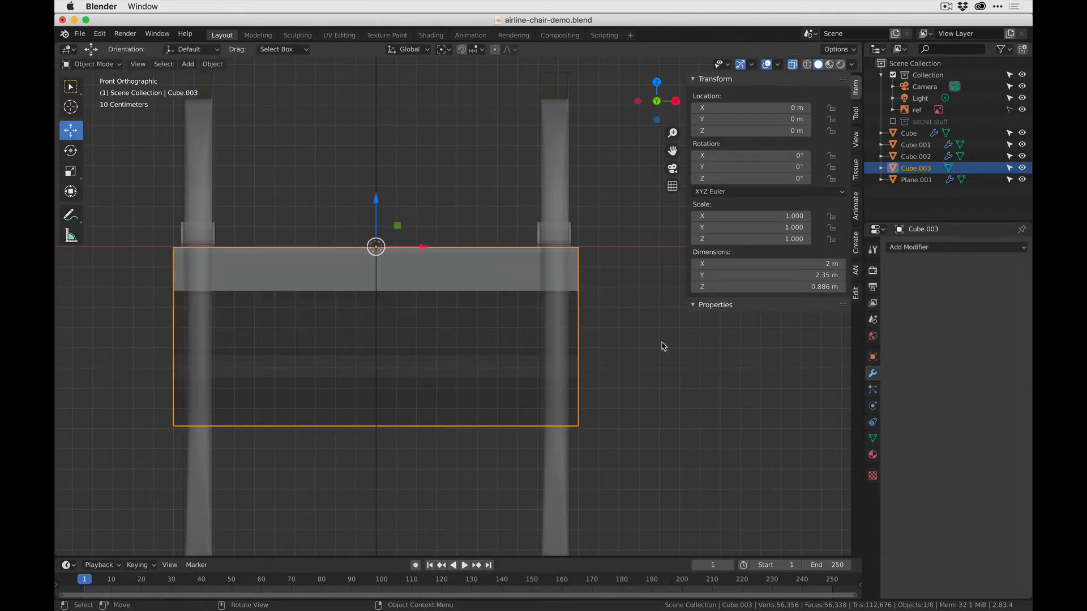
key(s)
key(y)
key(x)
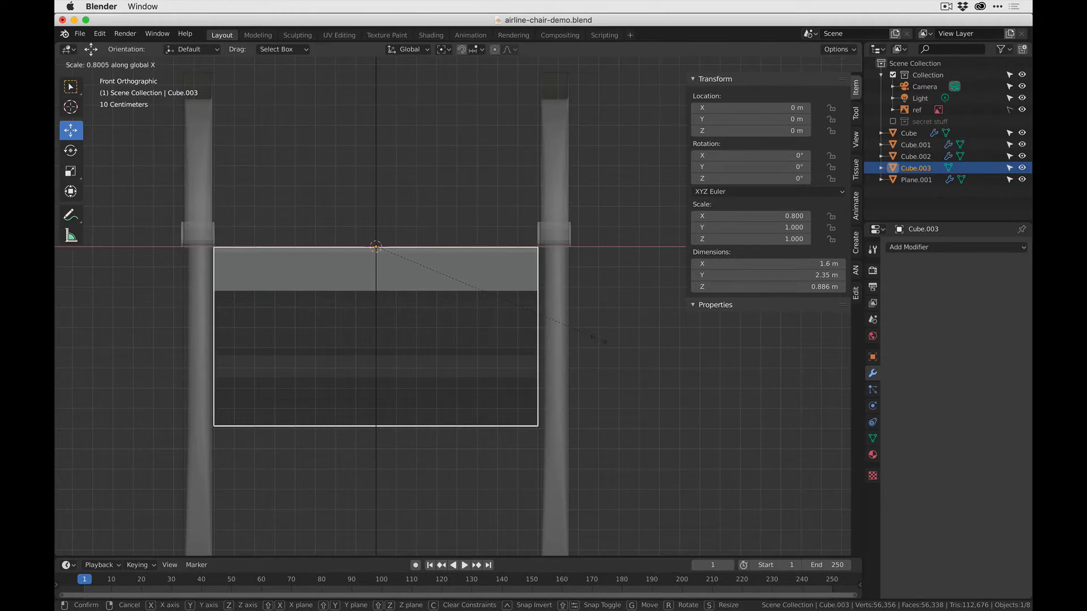
click(599, 347)
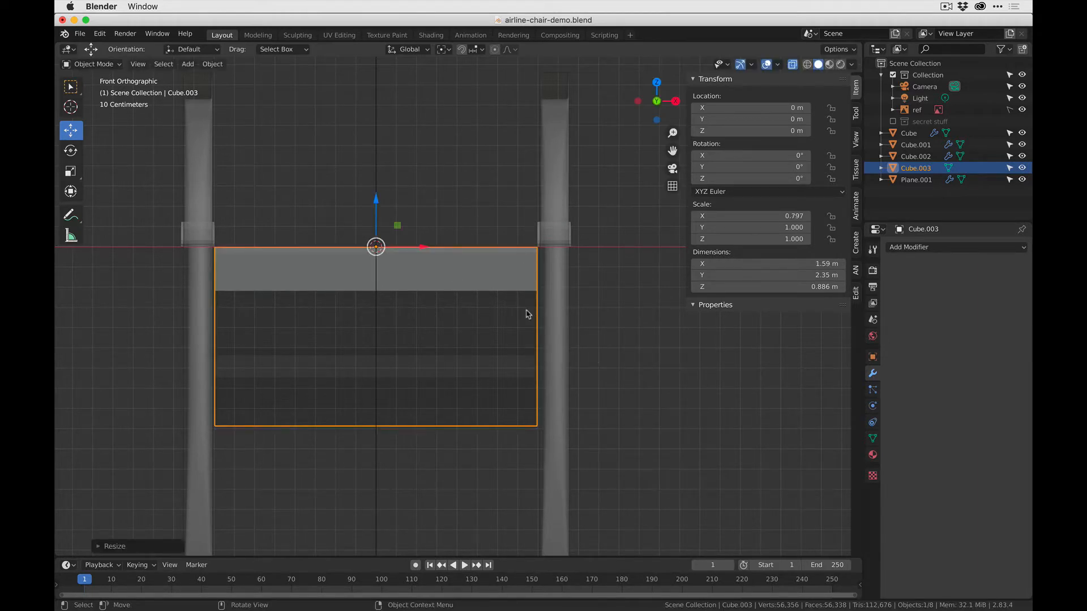
Turn off X-ray display, deselect the seat's vertices and check the solid seat in perspective in Object Mode.
key(Tab)
click(793, 64)
click(585, 317)
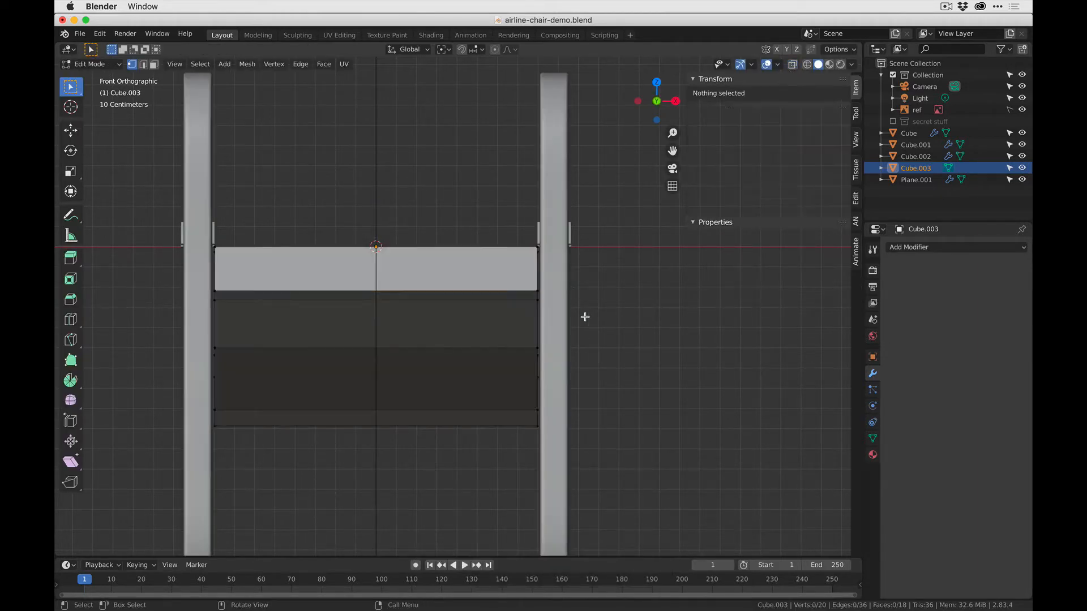
middle_drag(513, 288, 340, 363)
key(Tab)
scroll(418, 313, up, 4)
middle_drag(396, 362, 444, 376)
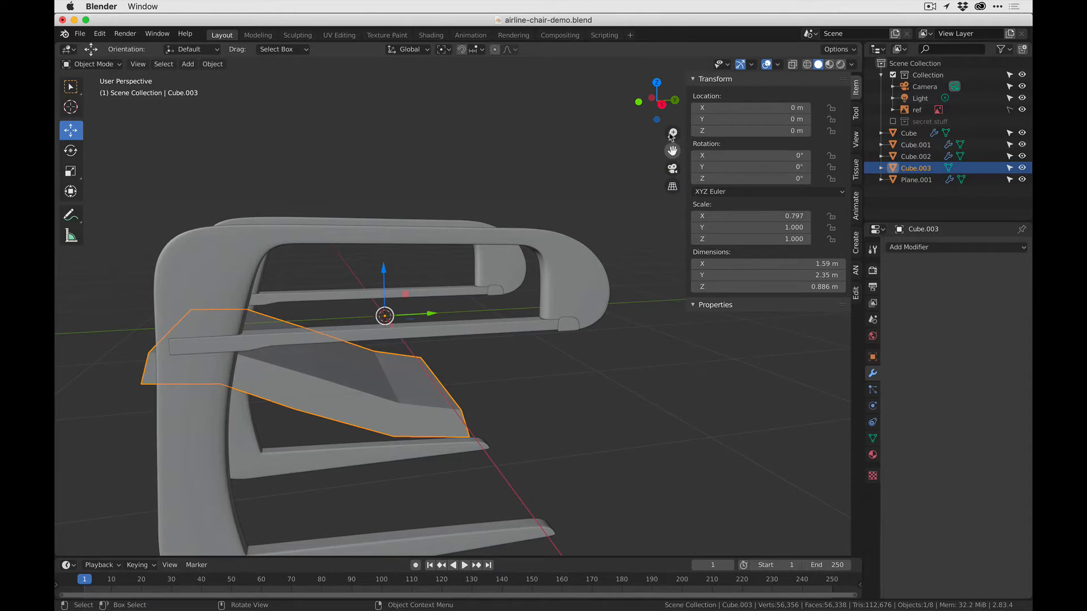
In the right side view, duplicate the seat cushion and place the copy above the armrest's rear end.
click(661, 104)
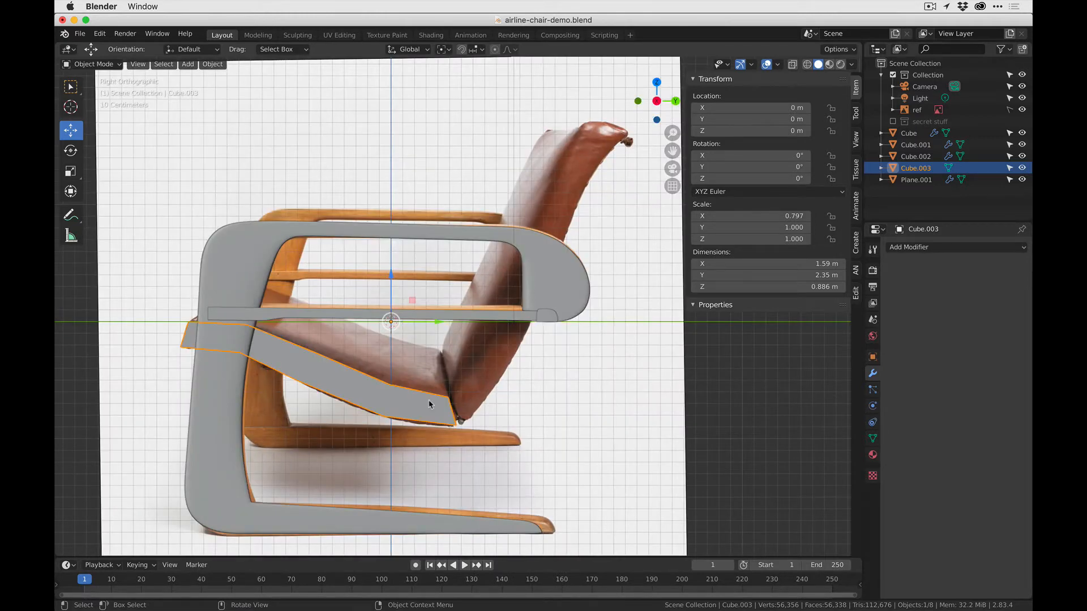
key(shift+d)
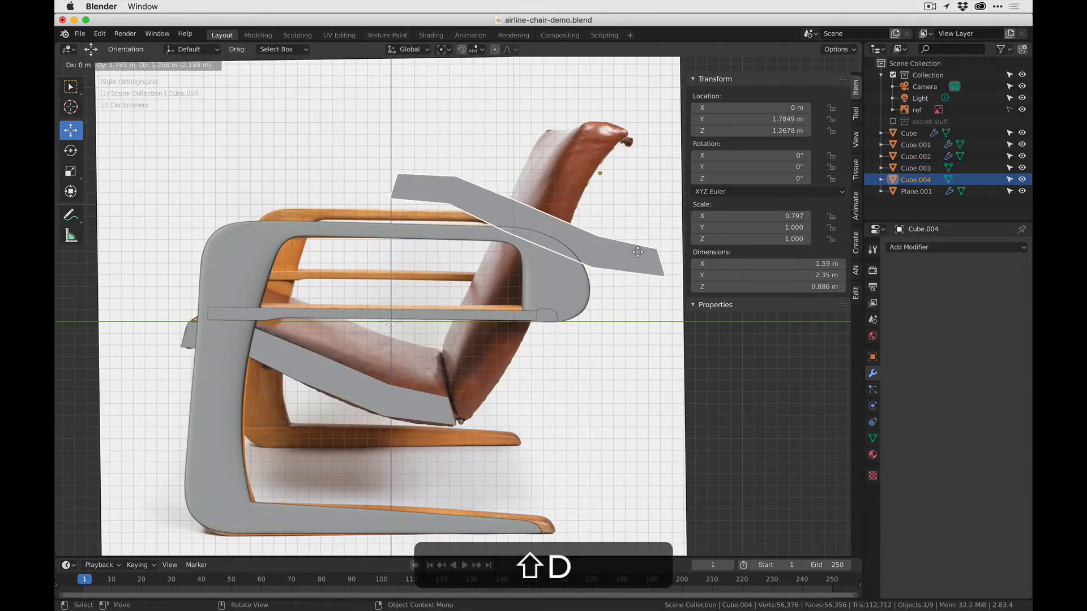
click(575, 365)
Rotate the copy to about 87.5° around X, position it over the reference backrest and open it for mesh editing.
key(r)
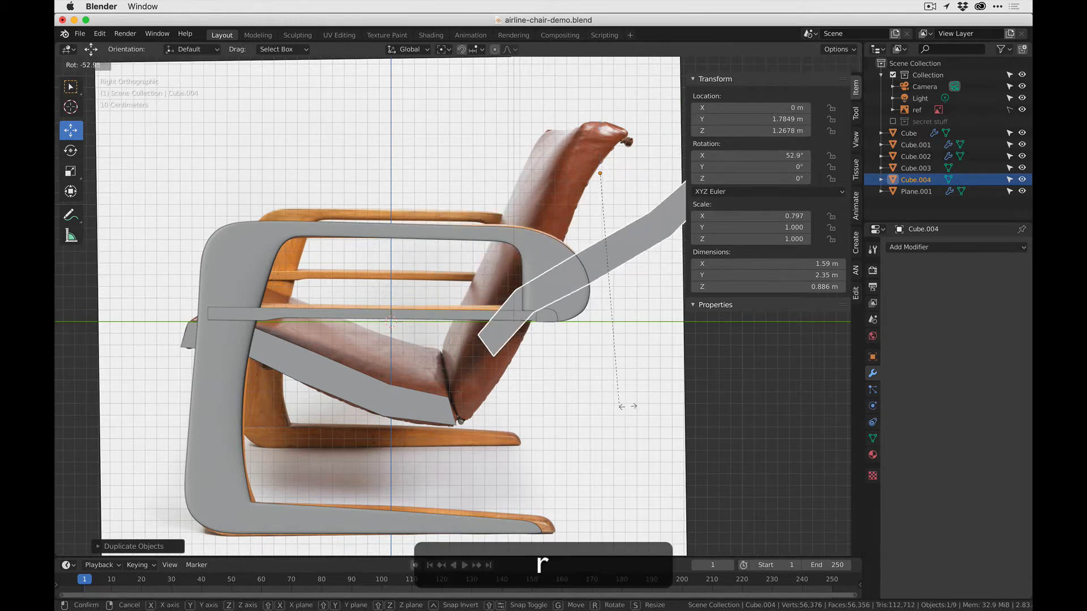
click(762, 381)
key(g)
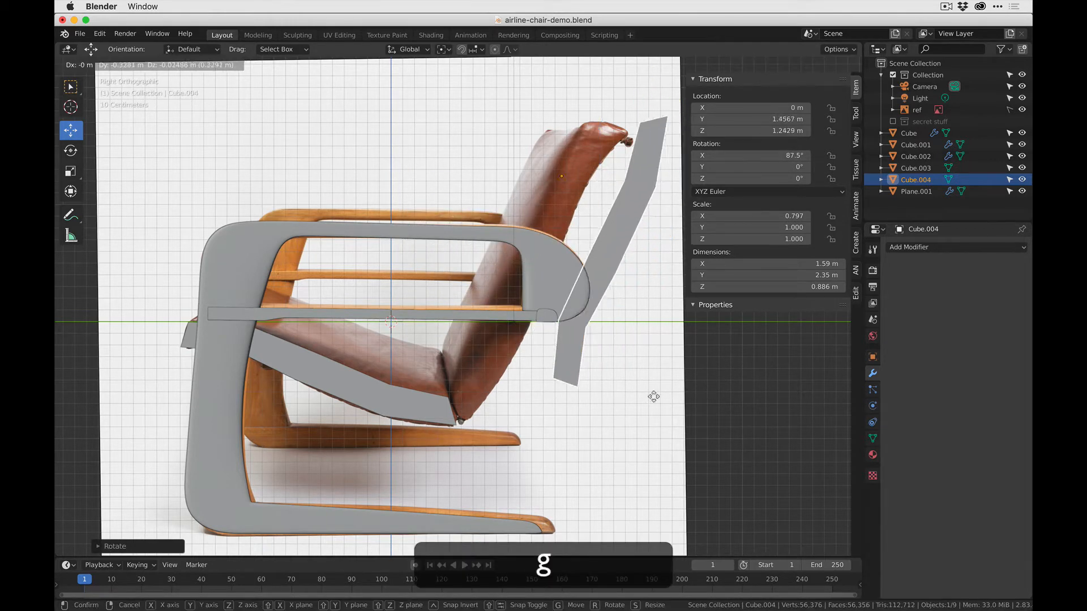
click(567, 412)
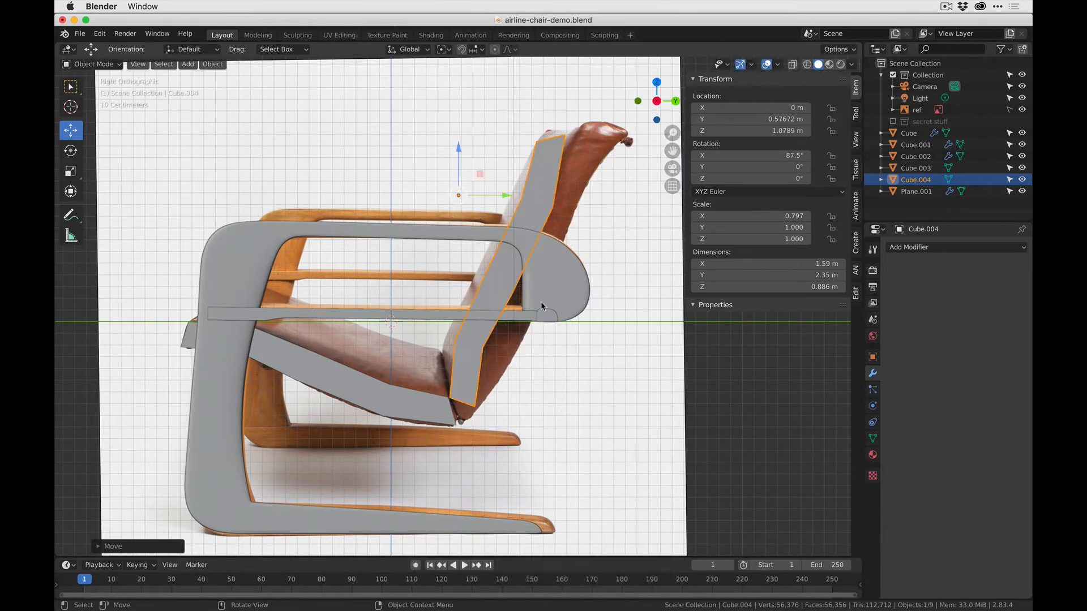
key(Tab)
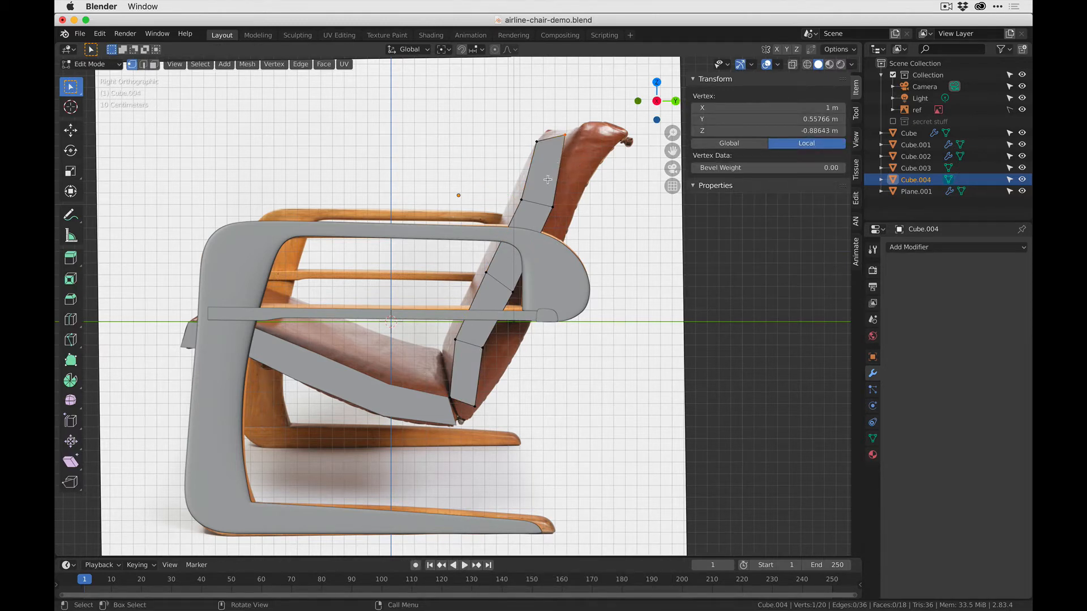
key(g)
click(590, 154)
key(super+z)
Turn on X-ray display and move the backrest's top end and its rear corner onto the reference cushion's top edge.
click(794, 66)
click(546, 170)
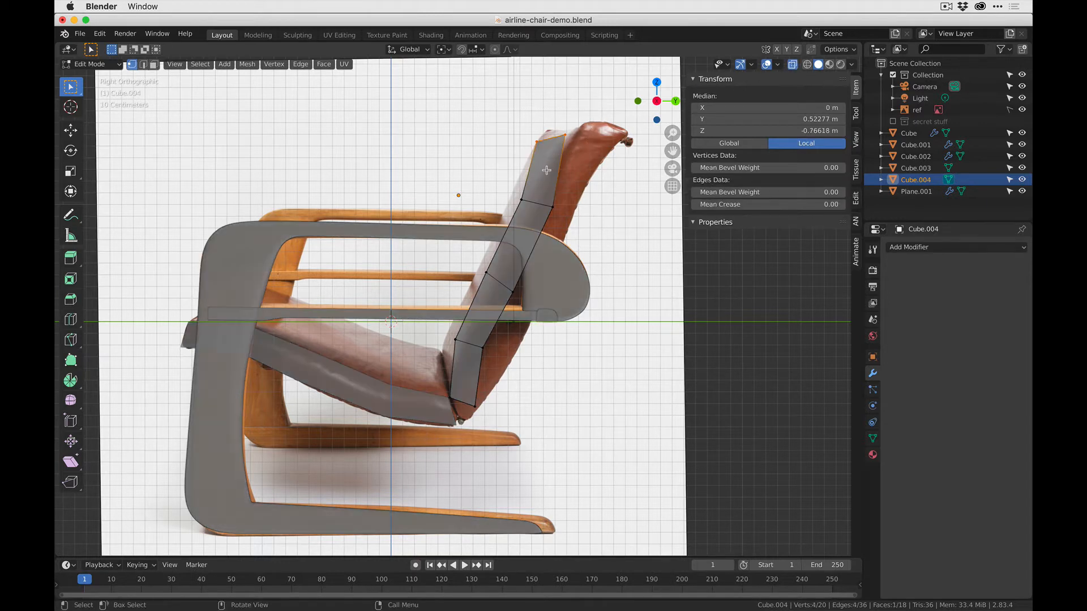
key(g)
click(556, 155)
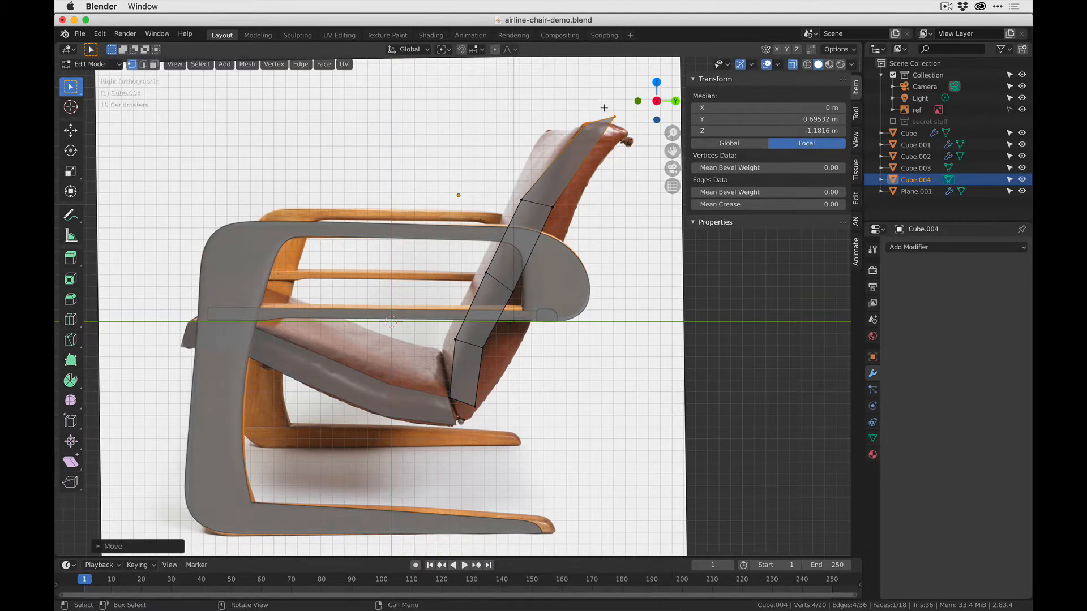
drag(603, 108, 634, 147)
key(g)
click(651, 167)
Move the backrest's upper edge loop upward along the reference and adjust its front vertices to match the cushion's curve.
drag(570, 224, 511, 190)
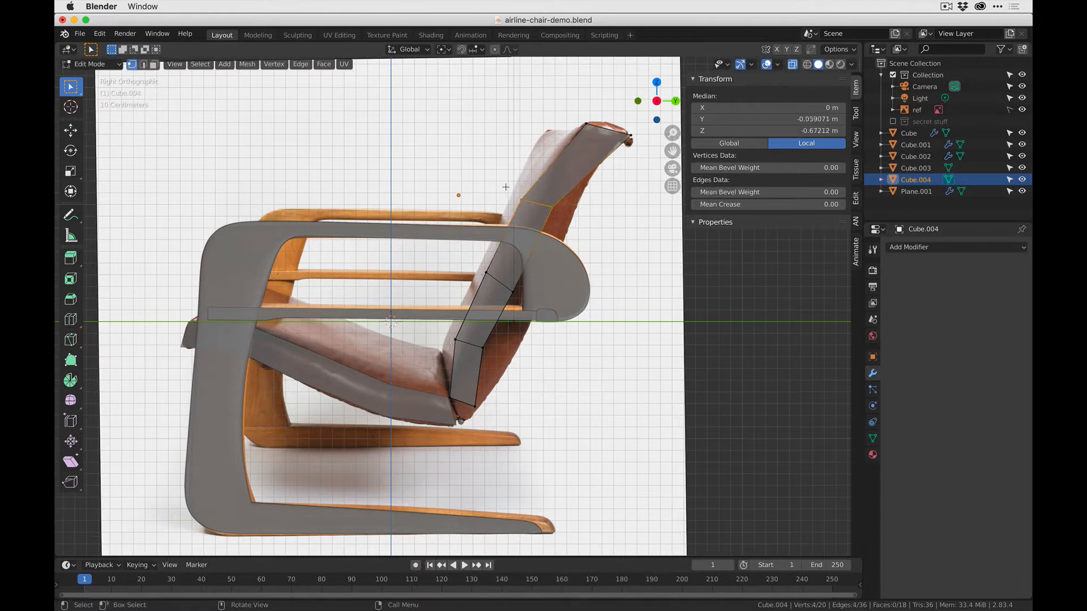
key(g)
click(592, 240)
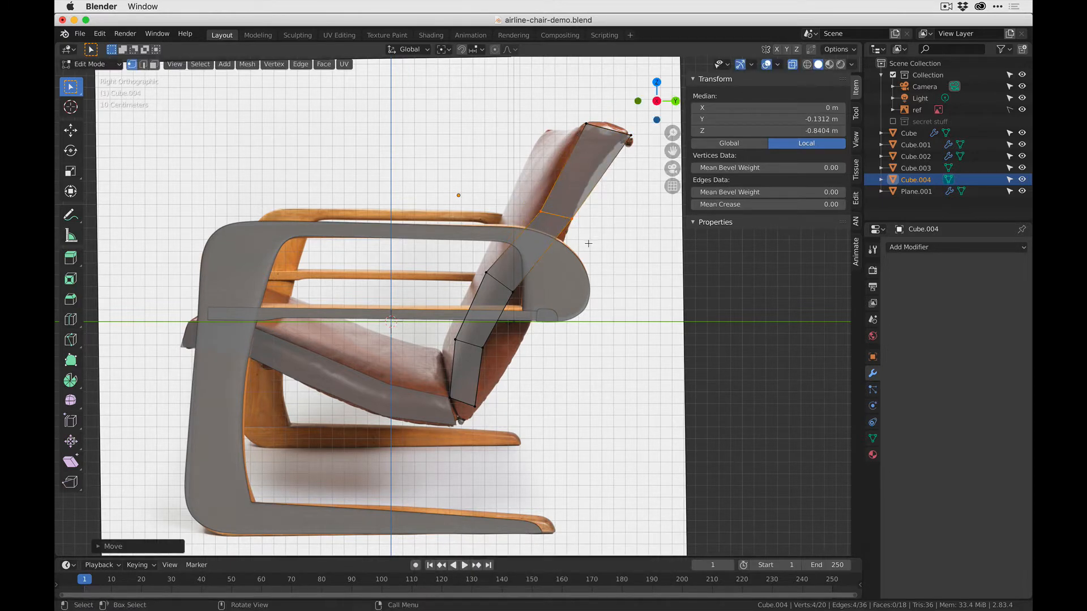
key(g)
click(608, 203)
drag(546, 155, 566, 187)
key(g)
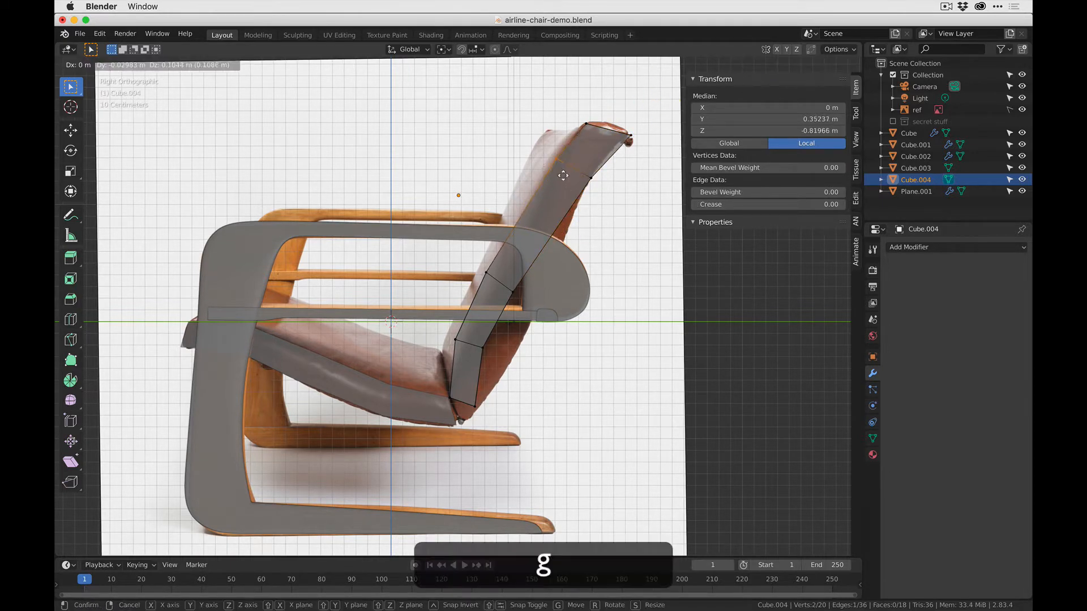
click(565, 177)
Move the backrest's middle edge loop up and rearward, then shift its front vertices to thicken the profile there.
drag(473, 262, 532, 300)
key(g)
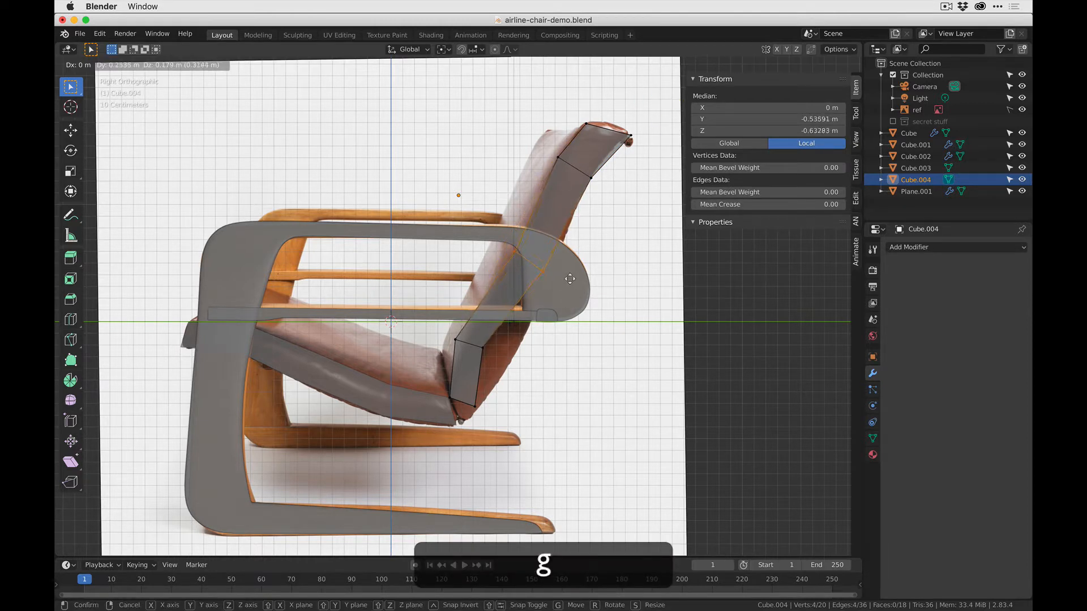
click(572, 283)
drag(506, 247, 531, 273)
key(g)
click(520, 278)
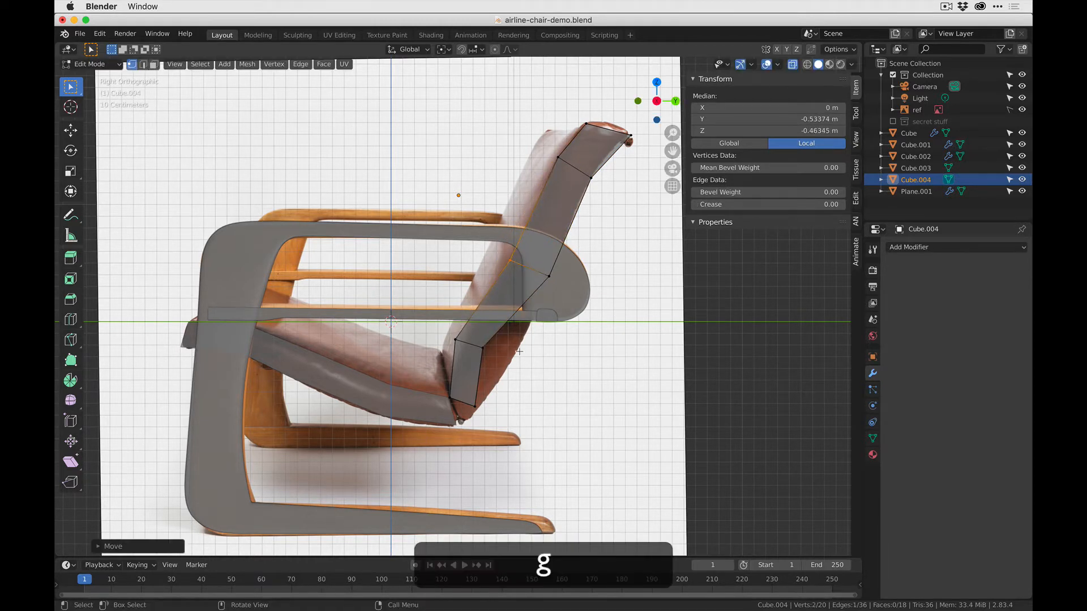
Move the backrest's lower edge loop rearward onto the reference outline and its bottom rear corner down to the hinge.
drag(519, 367, 453, 327)
key(g)
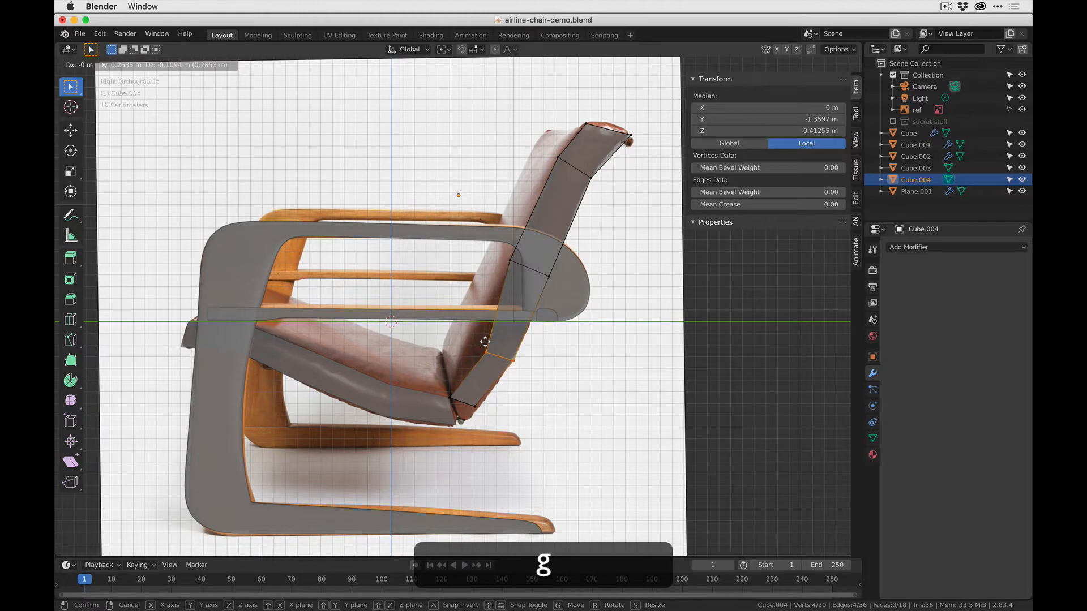
click(485, 342)
drag(492, 396, 466, 430)
key(g)
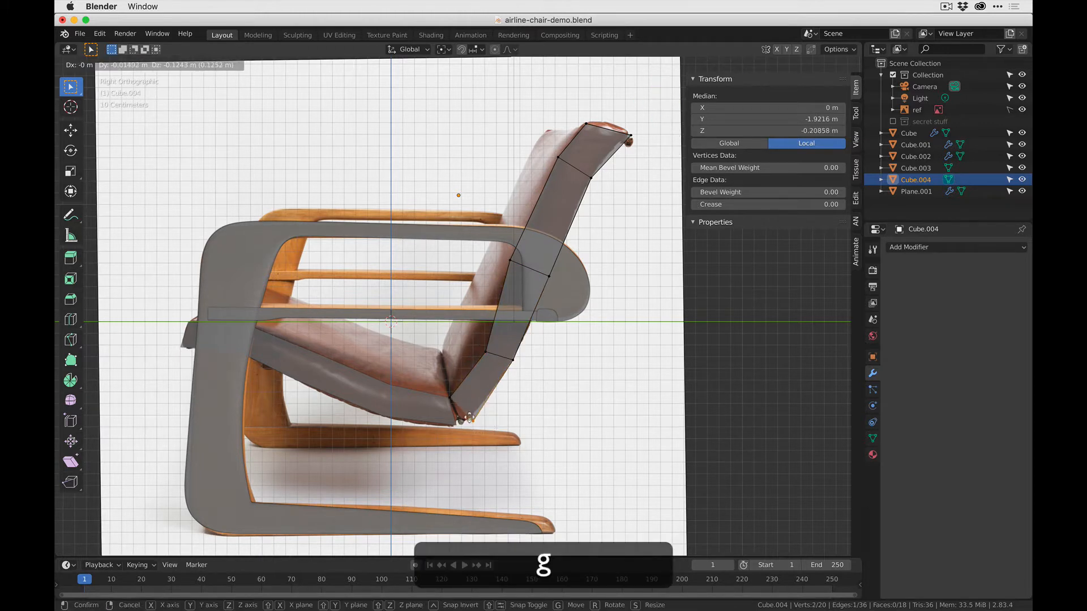
click(462, 416)
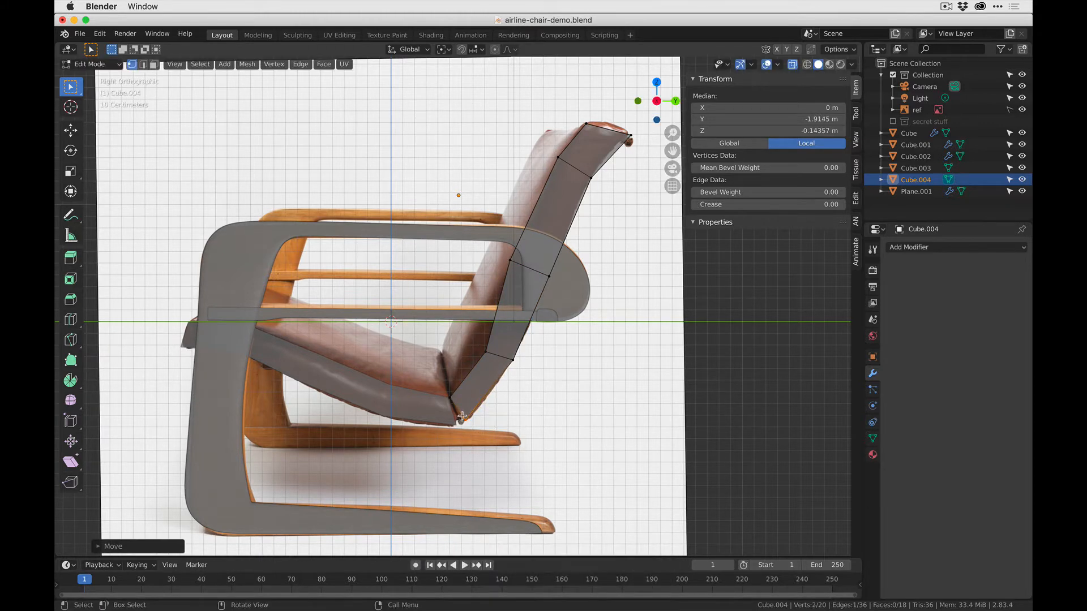
key(g)
key(Escape)
Fine-tune the front vertices of the backrest's lower, middle and upper loops for even thickness and return to Object Mode.
drag(472, 338, 494, 363)
key(g)
click(490, 359)
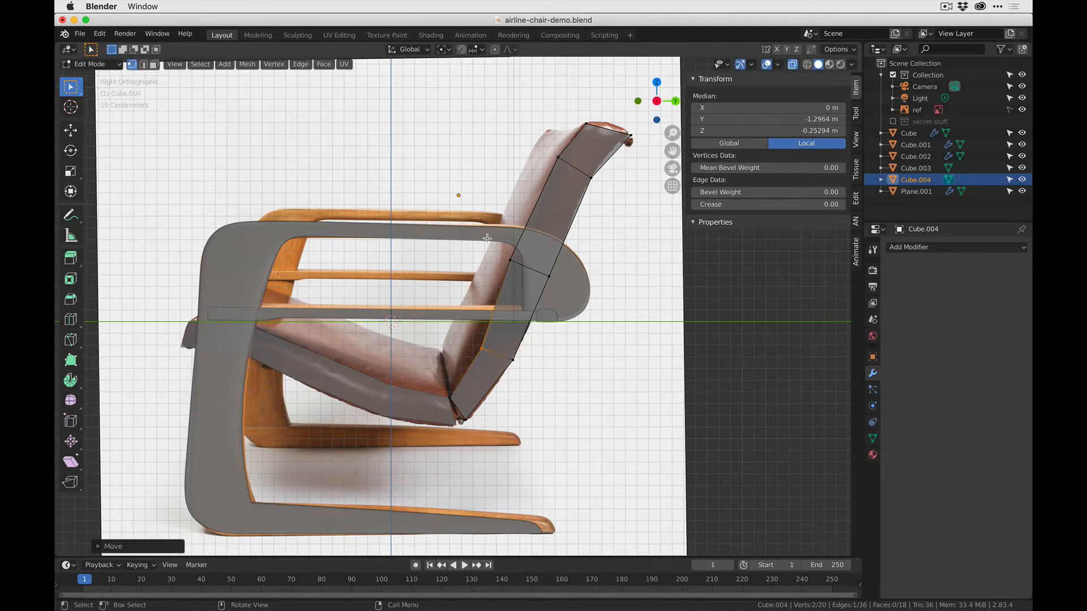
drag(492, 240, 515, 273)
key(g)
click(519, 274)
drag(548, 163, 569, 152)
key(g)
click(562, 183)
key(Tab)
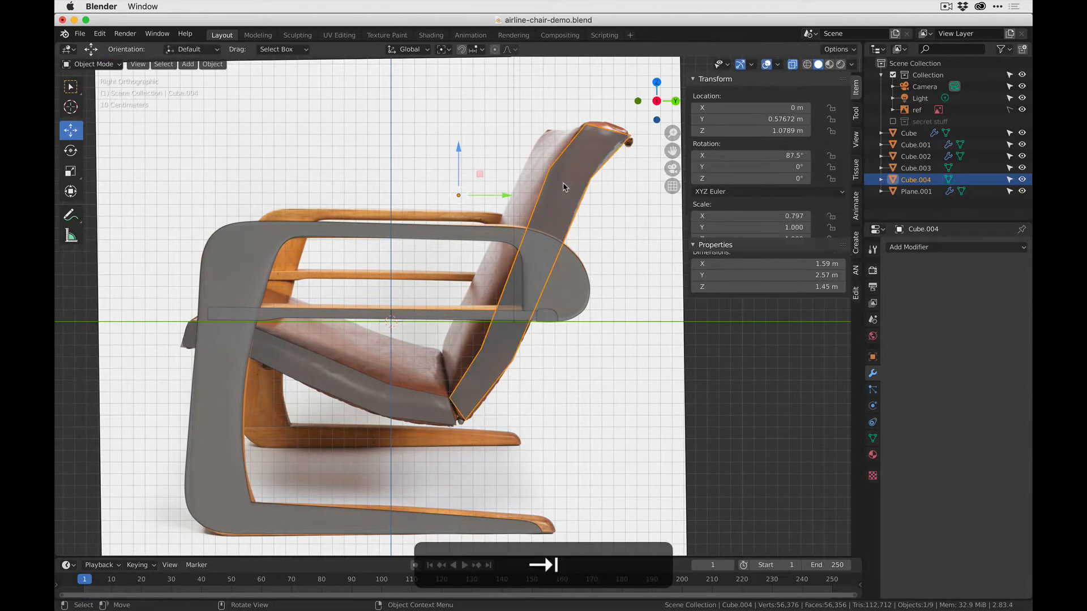
Deselect the backrest, view the chair from the front and examine the three-quarter reference photo in Finder for the cushion widths.
click(609, 277)
scroll(456, 215, down, 4)
middle_drag(459, 226, 541, 291)
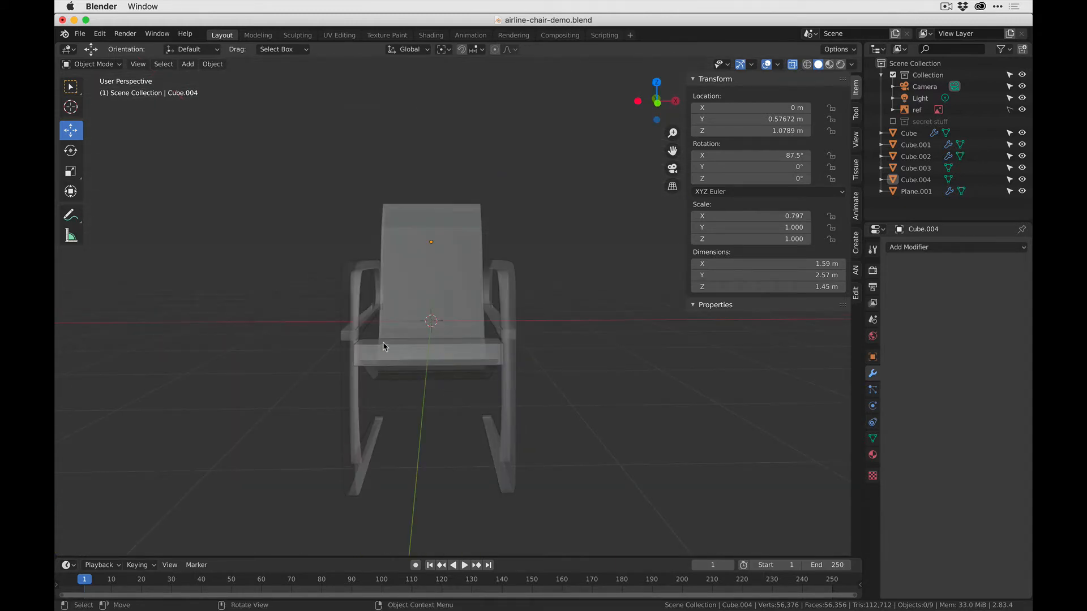
key(super+Tab)
key(super+Tab)
key(super+Tab)
key(super+Tab)
key(super+space)
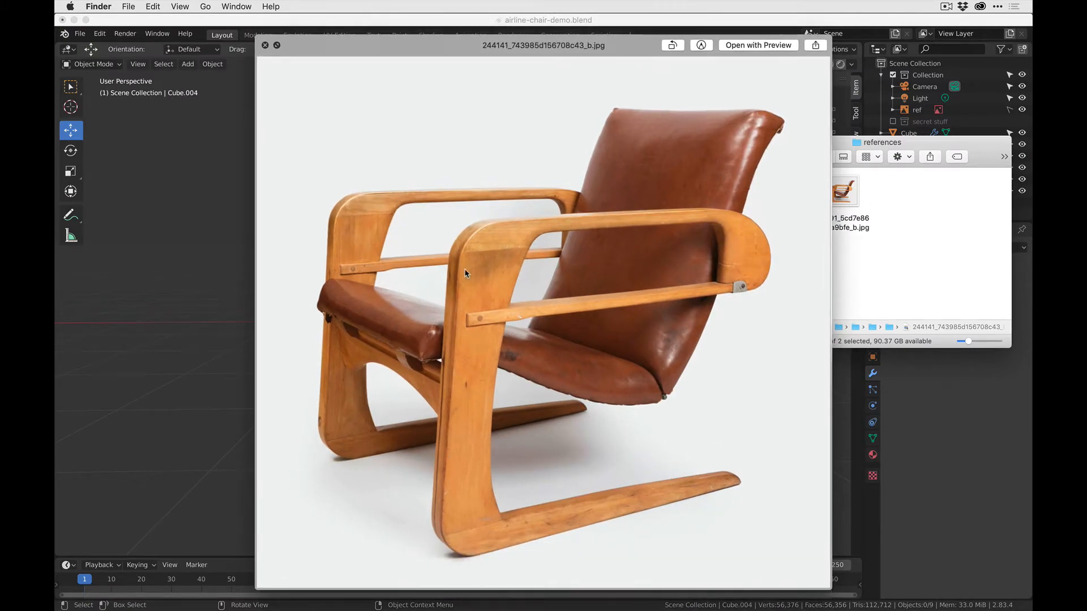
key(space)
key(space)
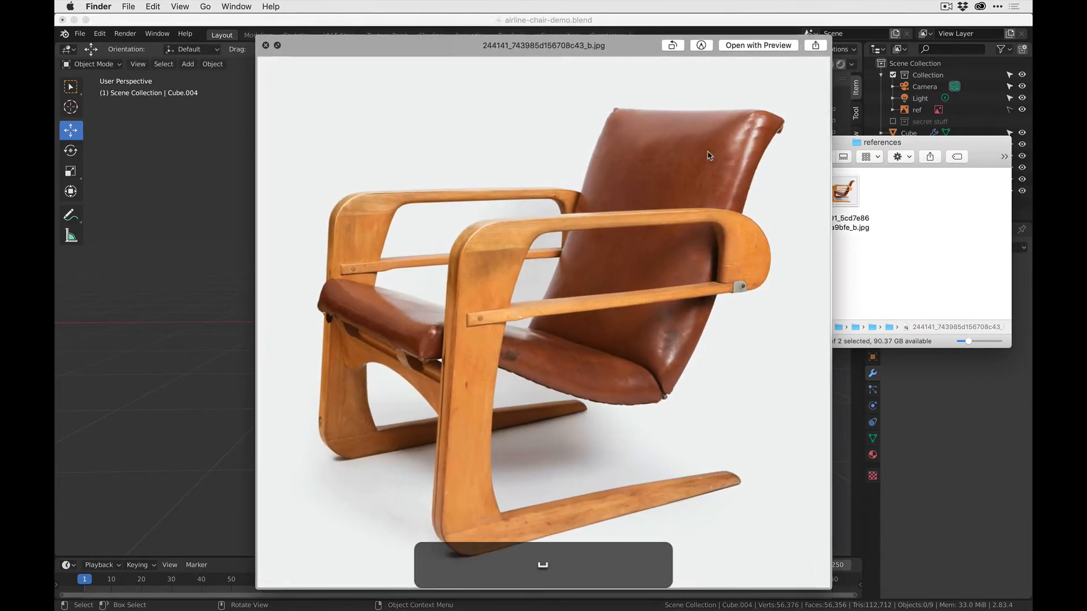
key(space)
key(super+Tab)
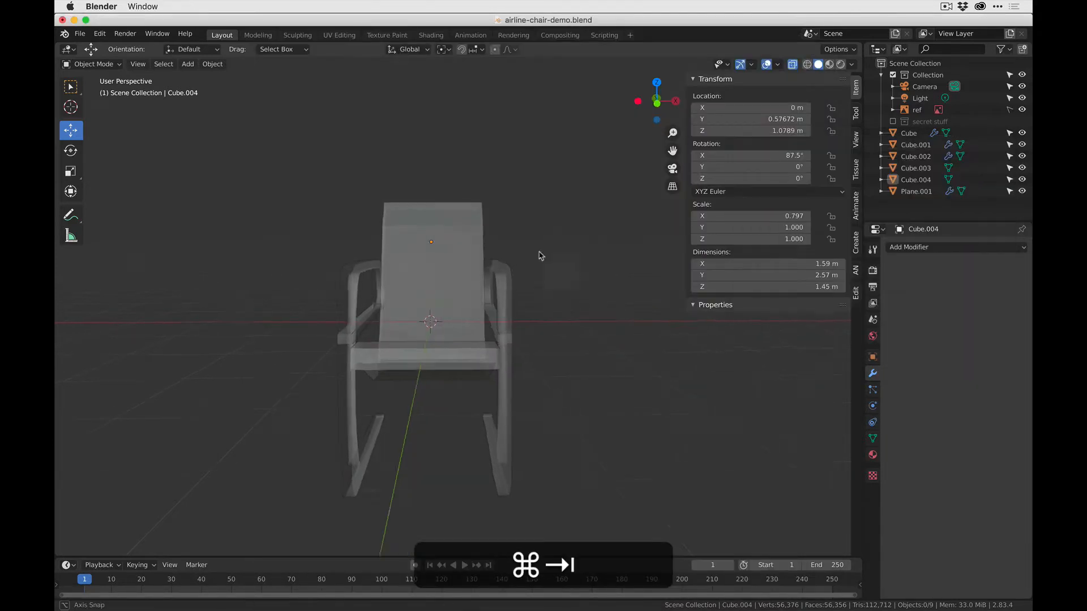
Try to select only the frame parts, leaving out the seat cushion, for joint editing in Edit Mode.
middle_drag(539, 255, 567, 268)
shift+middle_drag(583, 416, 567, 340)
middle_drag(566, 341, 528, 323)
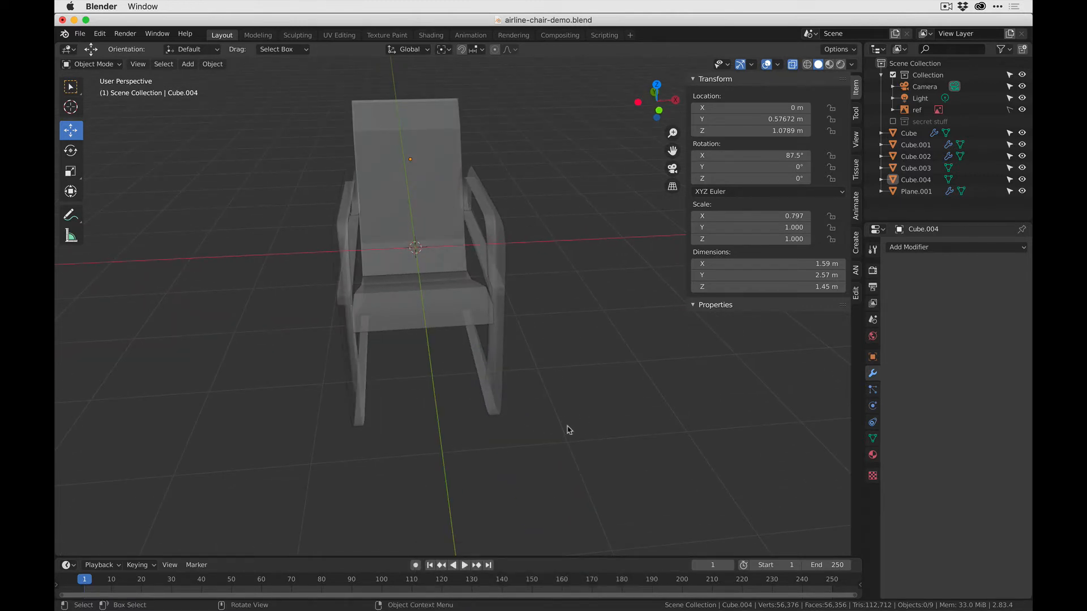
drag(569, 431, 416, 200)
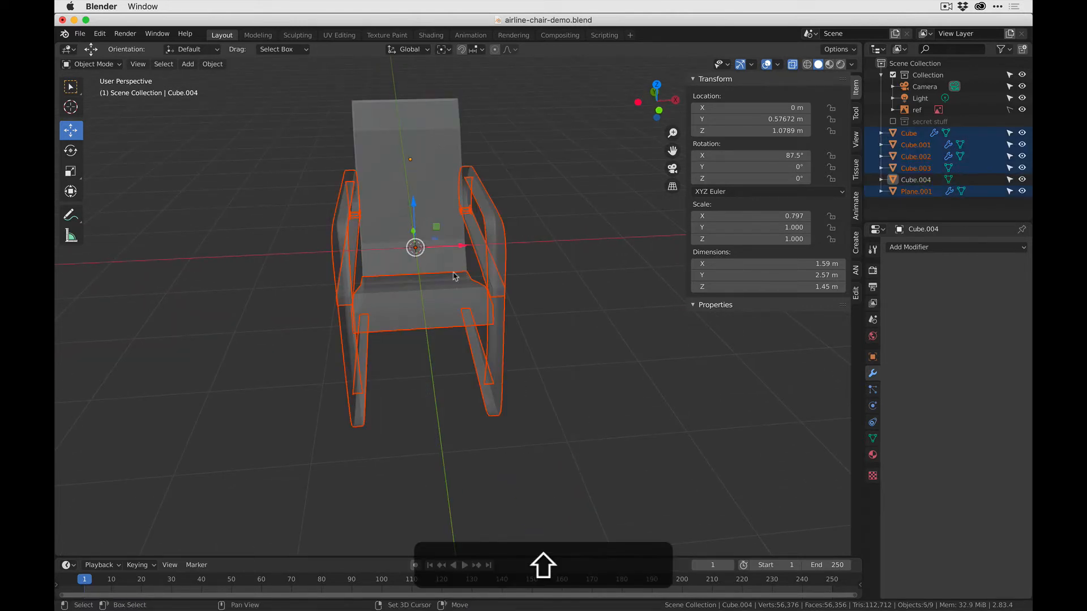
shift+click(456, 290)
shift+click(456, 290)
middle_drag(456, 290, 558, 331)
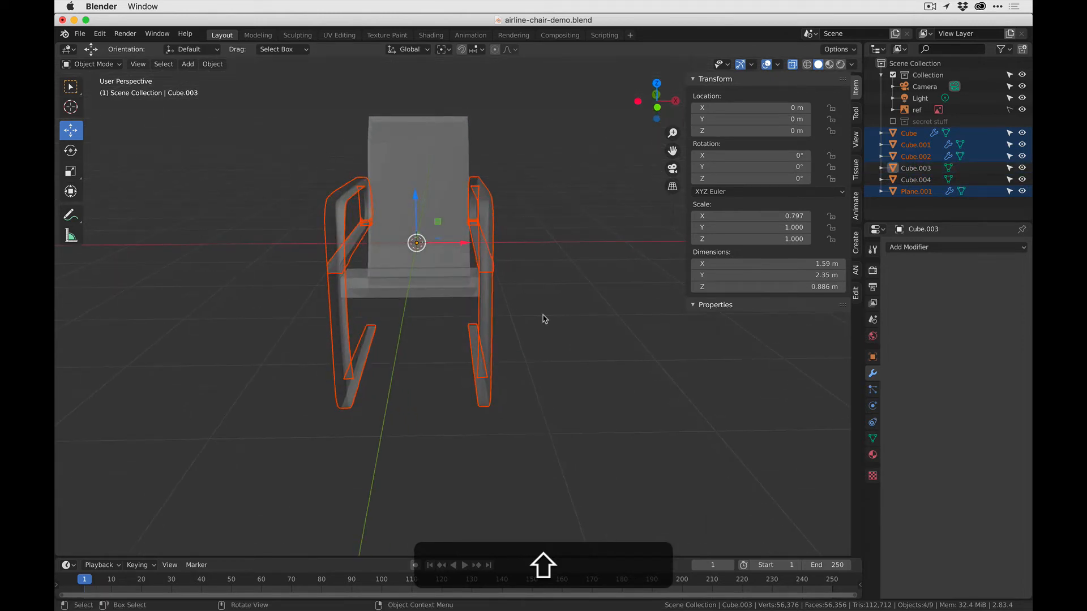
mouse_move(493, 315)
middle_down()
mouse_move(478, 357)
mouse_move(386, 323)
mouse_move(519, 330)
mouse_move(524, 294)
mouse_move(509, 297)
mouse_move(508, 315)
middle_up()
key(Tab)
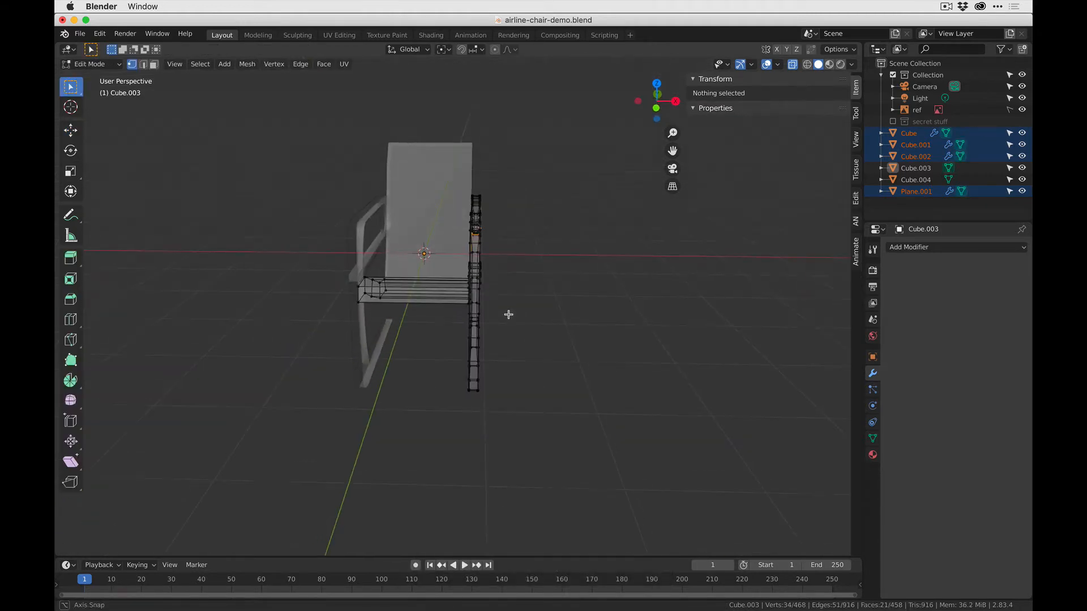
key(Tab)
shift+middle_drag(431, 309, 429, 321)
shift+click(429, 308)
shift+click(436, 306)
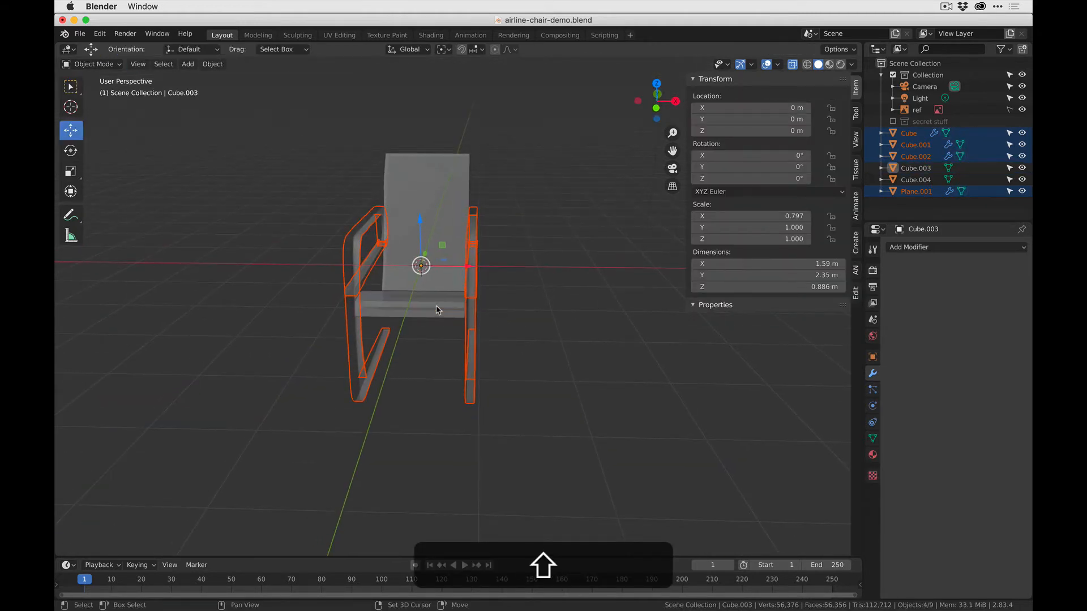
key(Tab)
middle_drag(559, 330, 430, 284)
key(Tab)
scroll(430, 284, up, 4)
click(563, 238)
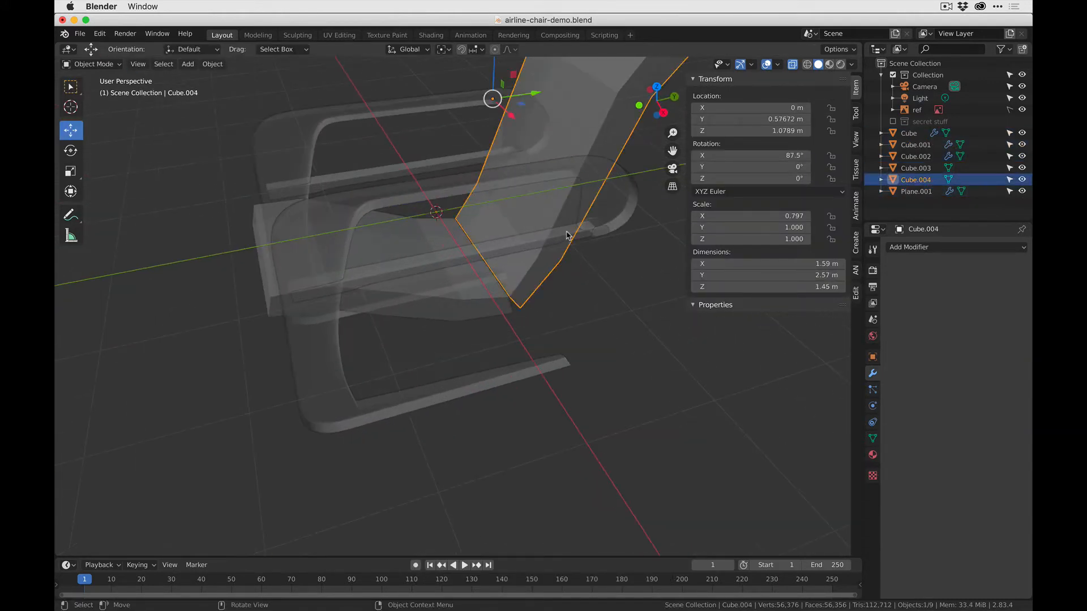
shift+click(600, 227)
key(alt+a)
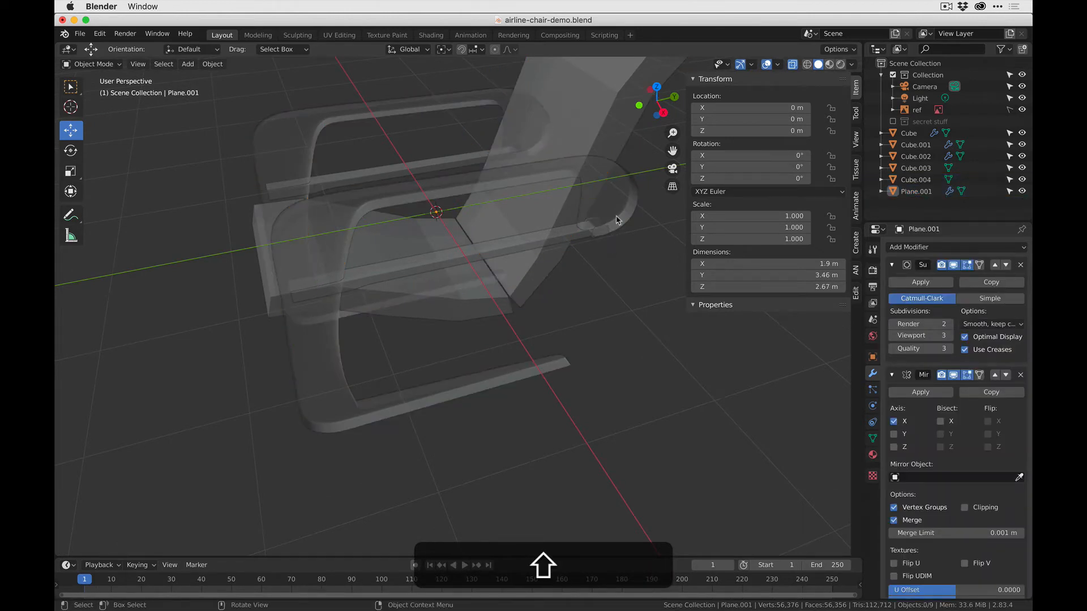
Select the side frame, the lower rail and both small bracket parts together, leaving out the cushions.
middle_drag(620, 264, 371, 266)
click(371, 265)
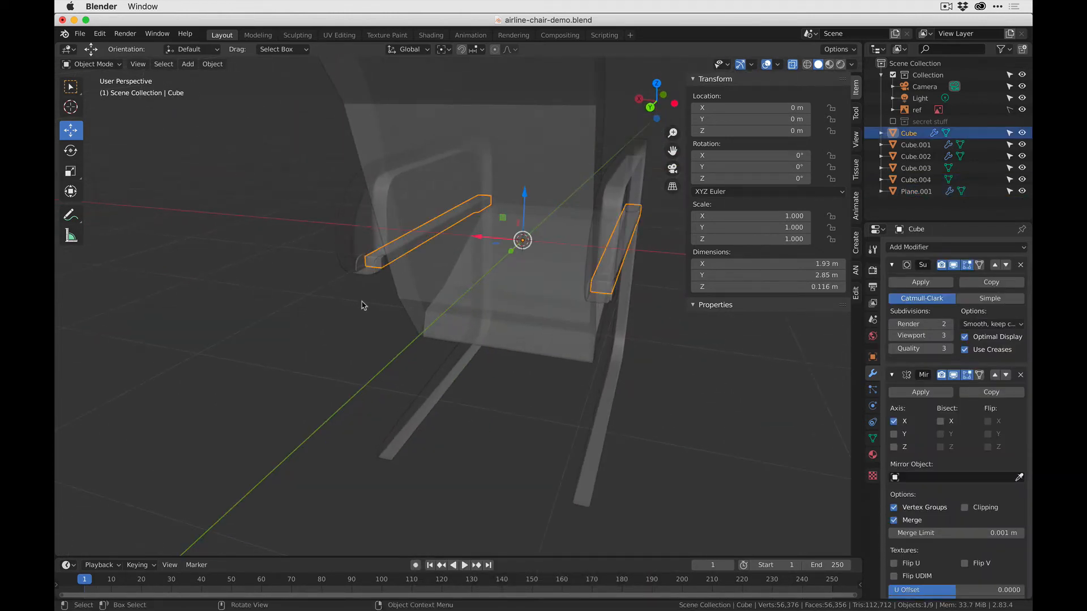
shift+click(384, 274)
shift+click(357, 272)
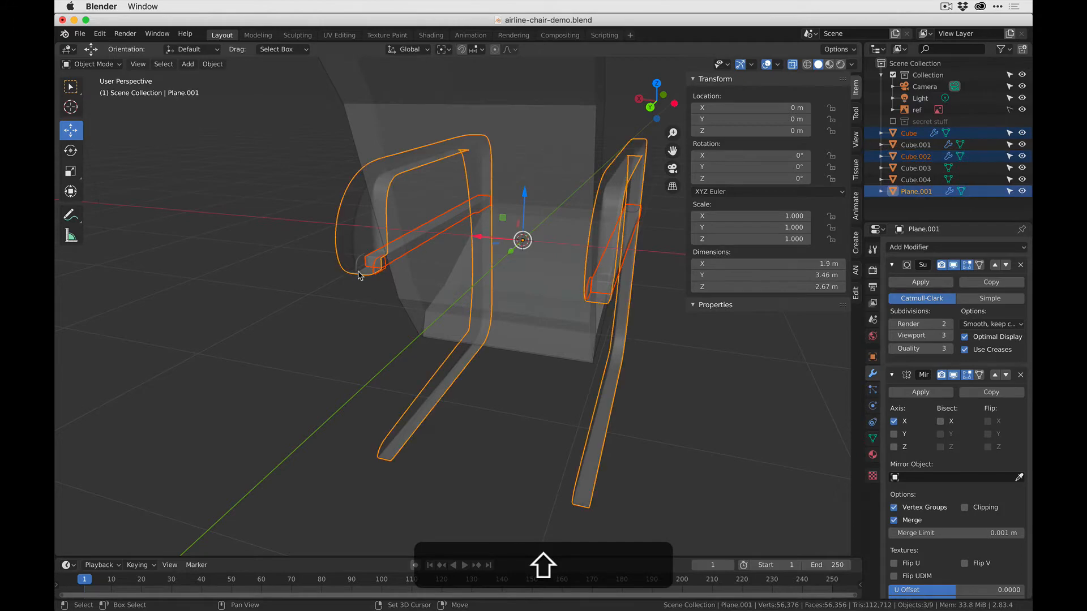
shift+click(361, 269)
In Edit Mode, select all vertices of the frame parts and move them outward about 0.153 m along X.
middle_drag(357, 286, 568, 318)
key(Tab)
scroll(544, 330, down, 4)
drag(438, 179, 579, 430)
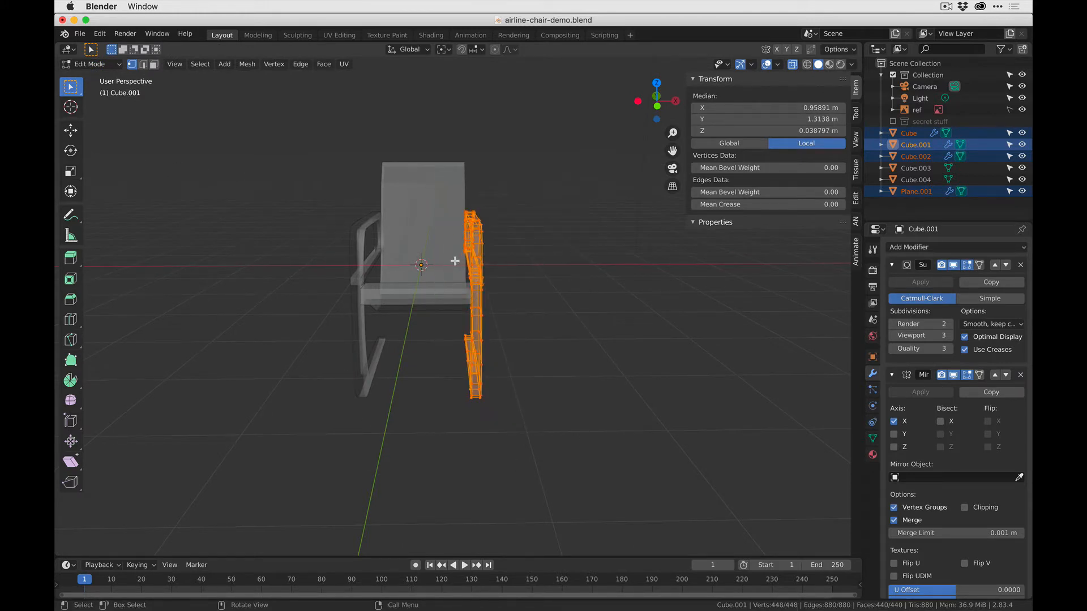
key(g)
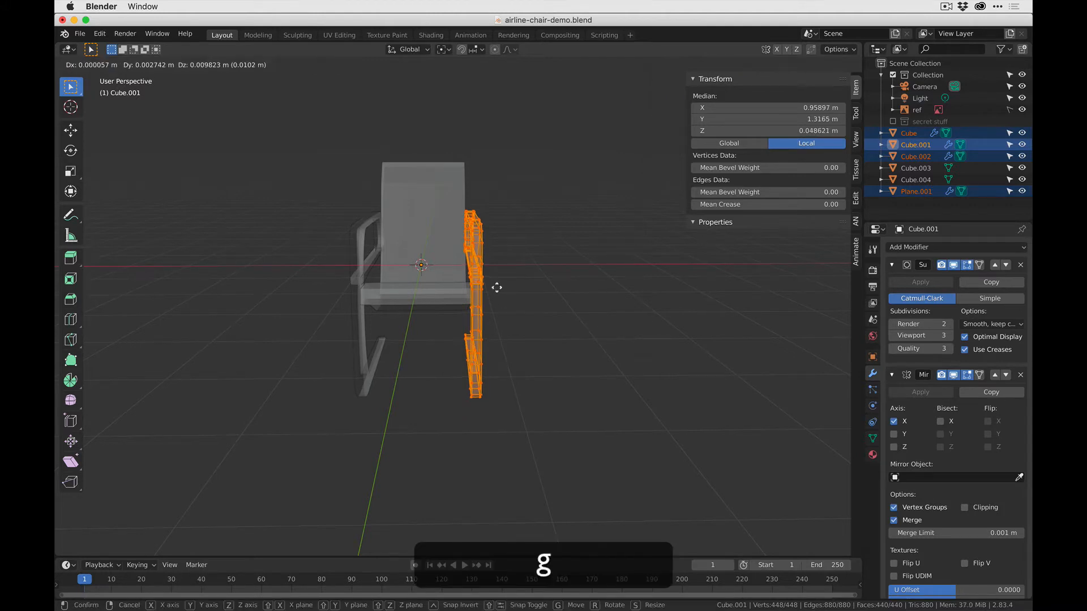
key(x)
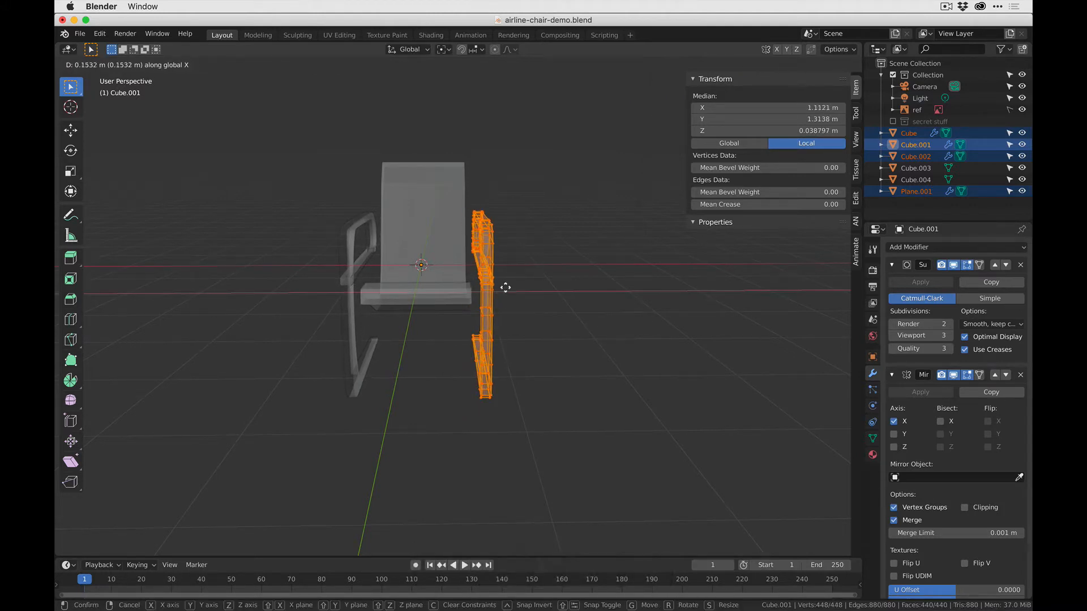
click(505, 288)
Fine-tune the selected frame vertices' sideways position along X, leave Edit Mode and deselect the frame parts.
middle_drag(506, 288, 577, 331)
key(g)
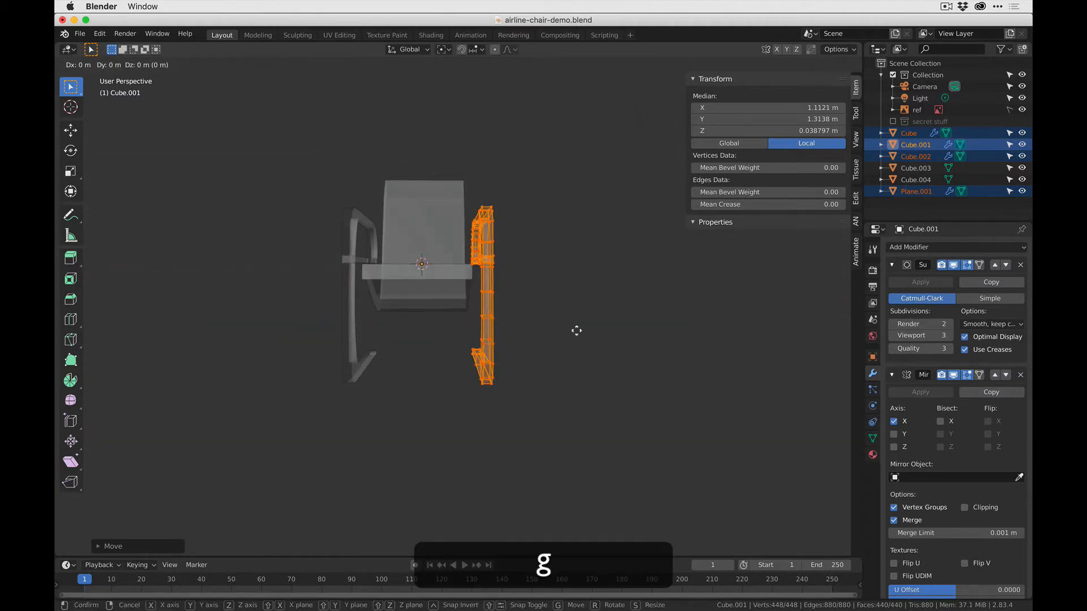
key(x)
click(579, 331)
key(Tab)
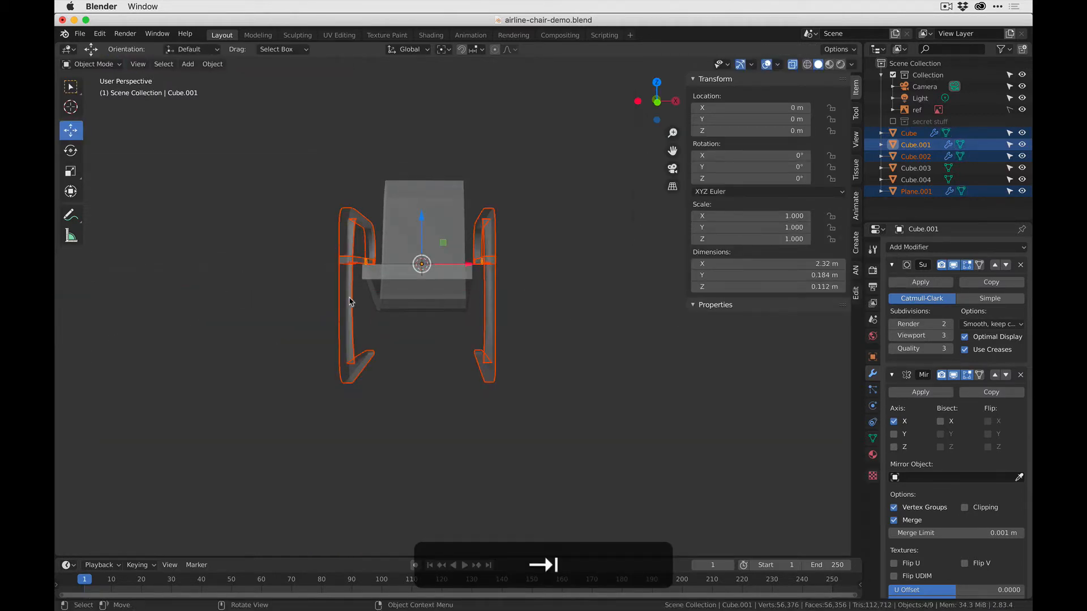
click(560, 258)
middle_drag(560, 258, 564, 319)
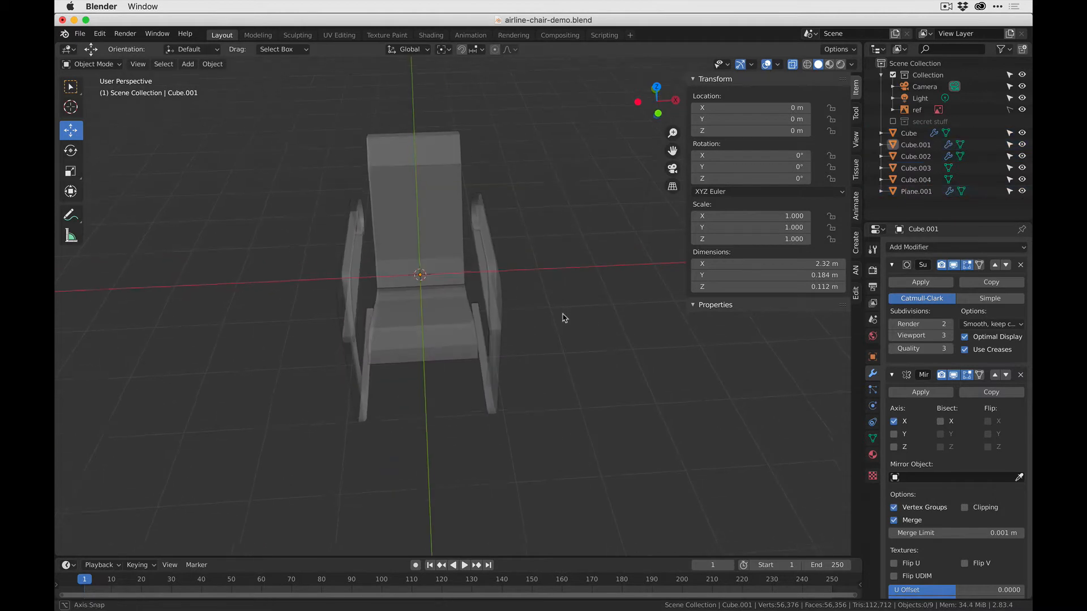
In front view, widen the seat and backrest cushions together along X to a scale of about 0.974, filling the gap between the side frames.
click(440, 308)
middle_drag(457, 383, 451, 350)
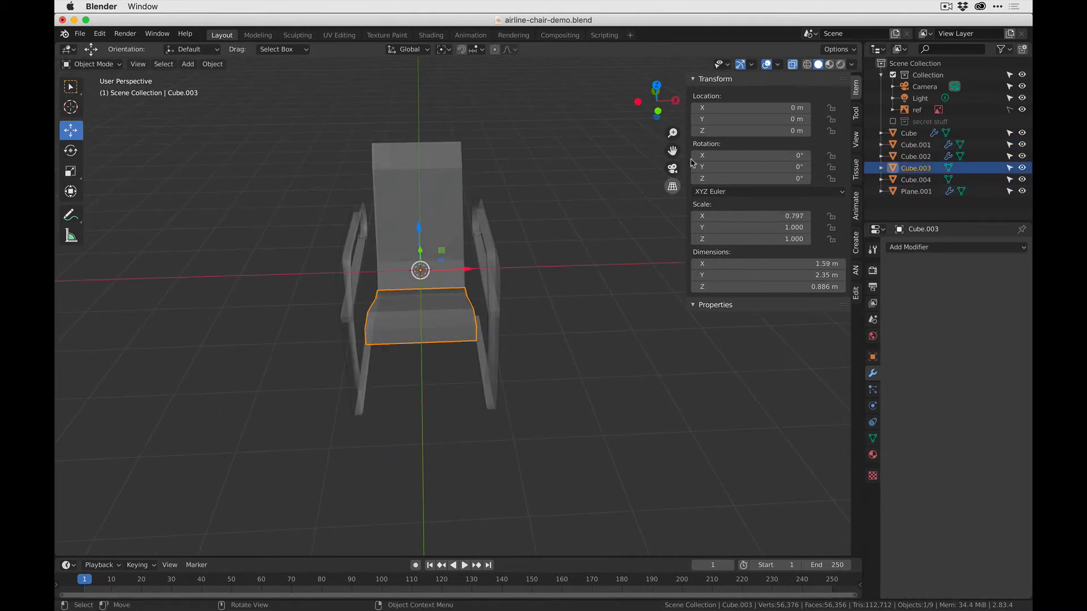
click(657, 111)
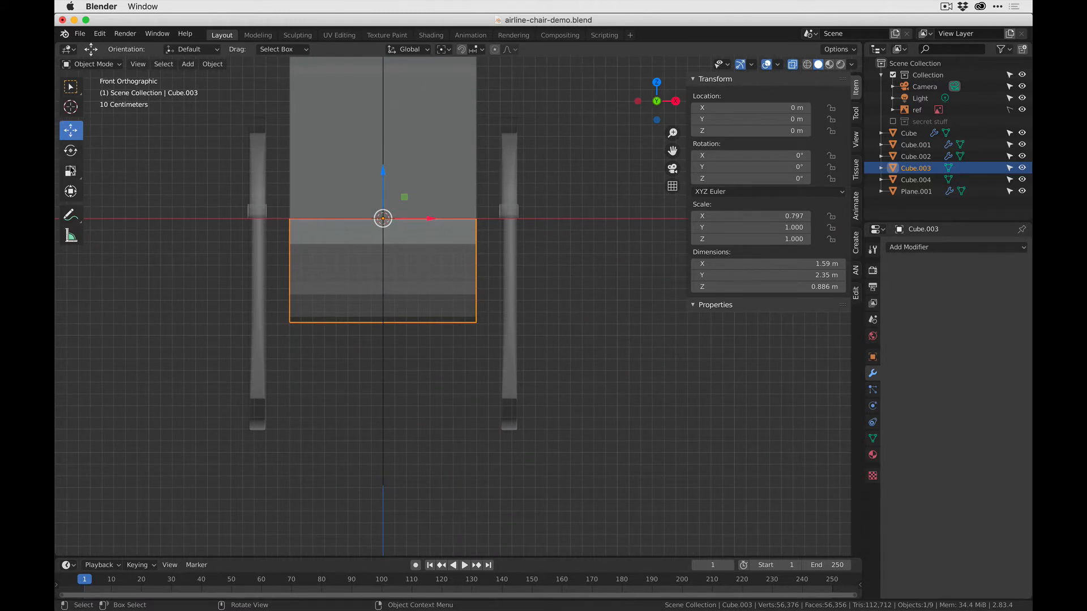
click(71, 170)
shift+click(452, 173)
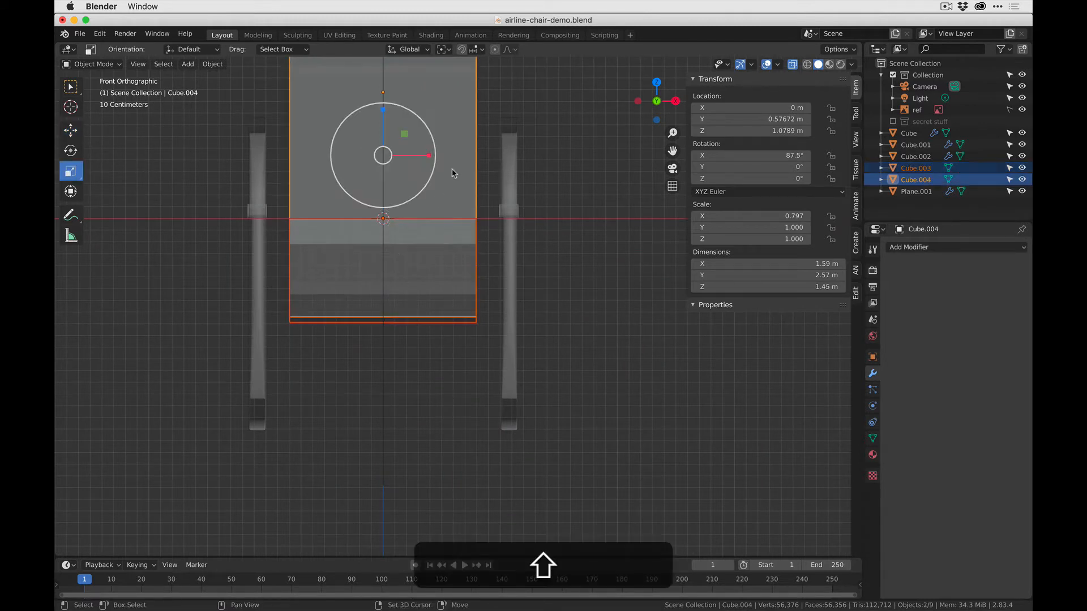
drag(429, 155, 443, 155)
click(535, 296)
Inspect the widened cushions against the side frames from several angles and turn off X-ray display.
middle_drag(548, 274, 430, 318)
scroll(420, 309, up, 3)
shift+middle_drag(323, 285, 453, 301)
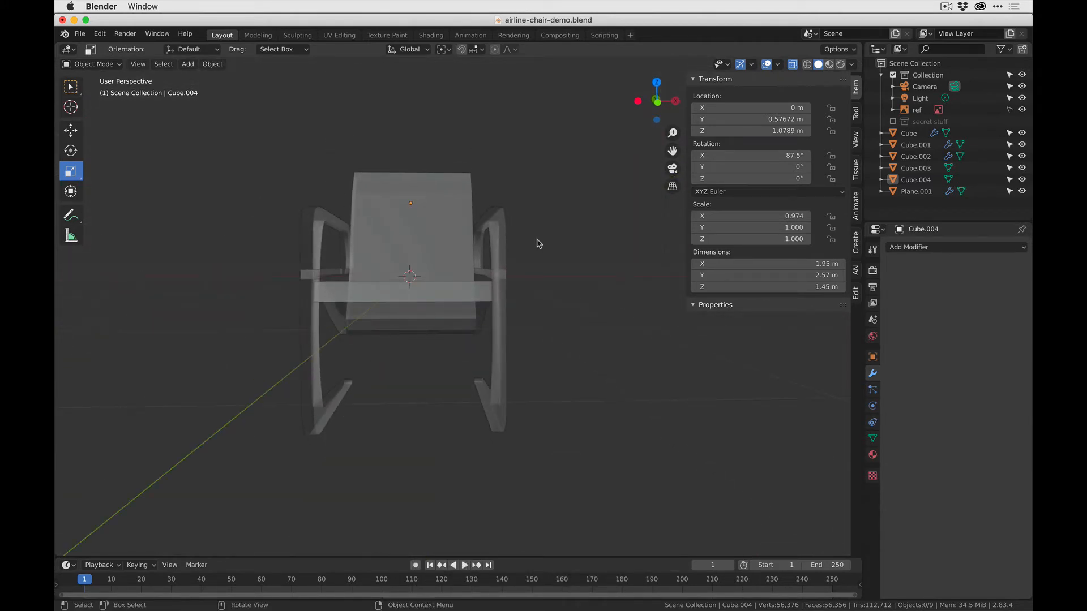
middle_drag(538, 244, 395, 279)
middle_drag(434, 344, 492, 295)
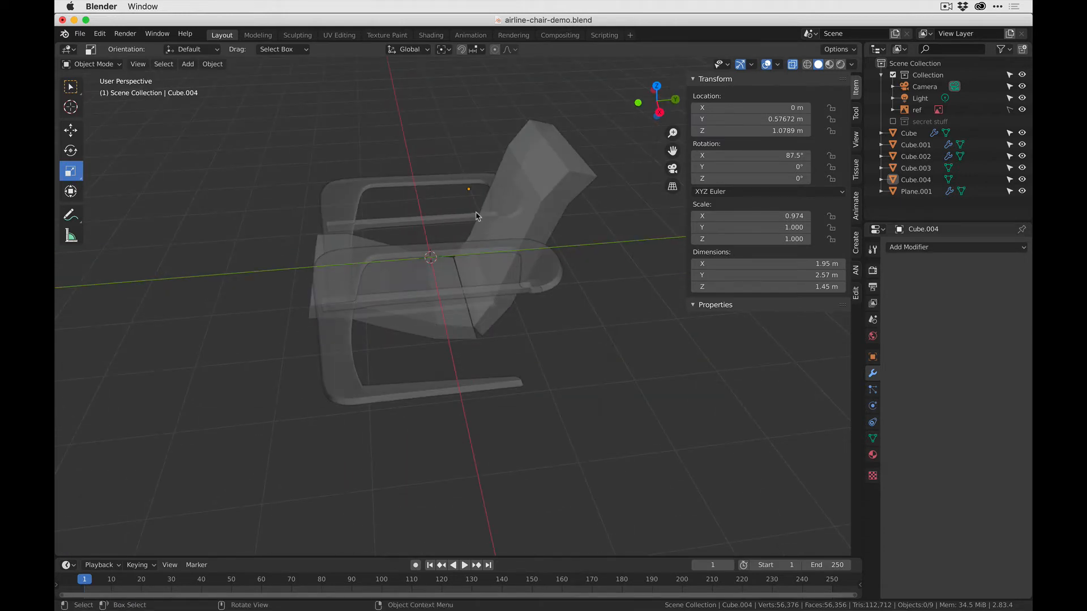
middle_drag(464, 229, 534, 302)
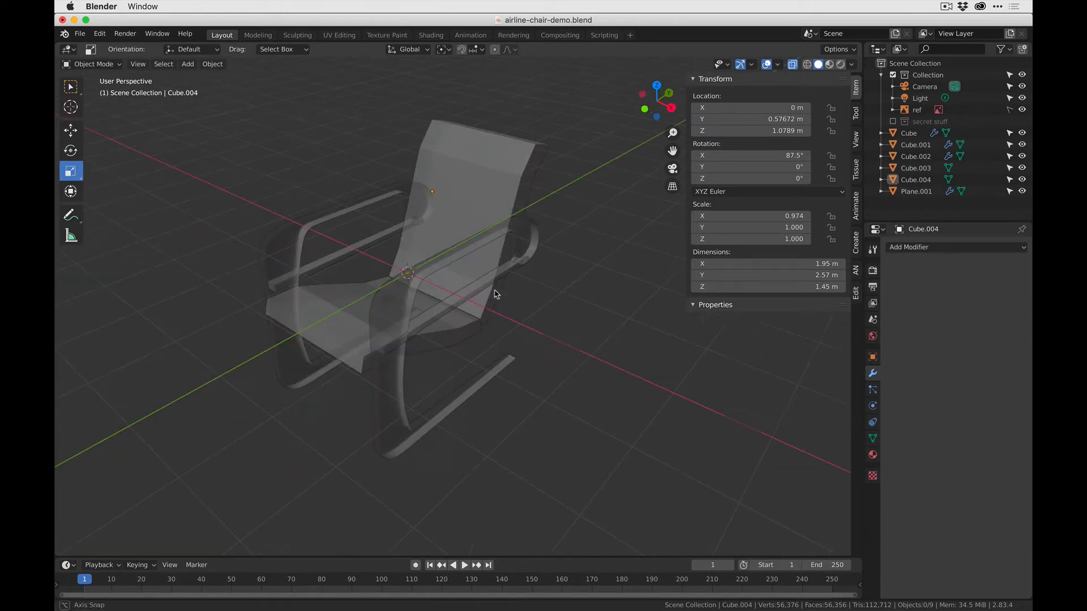
click(792, 65)
Add a Subdivision Surface modifier to the backrest cushion.
middle_drag(535, 260, 521, 276)
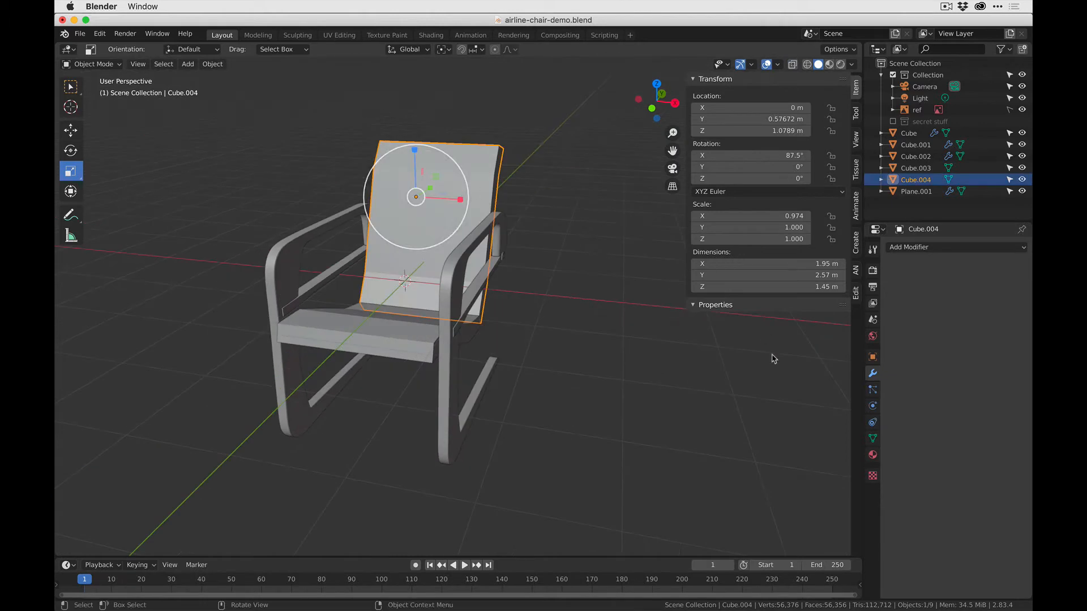
click(912, 247)
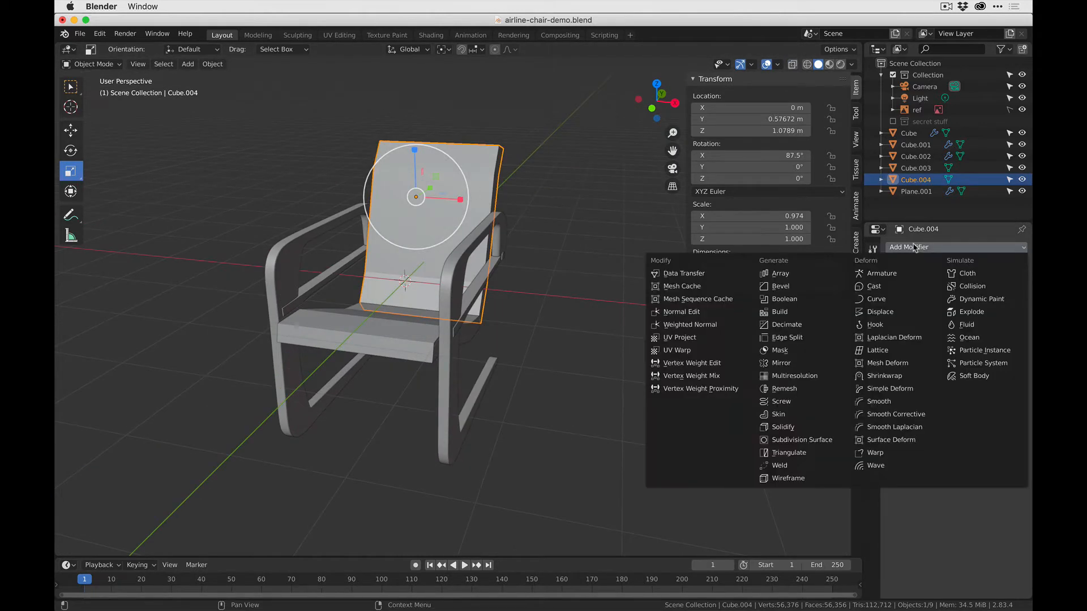
click(801, 440)
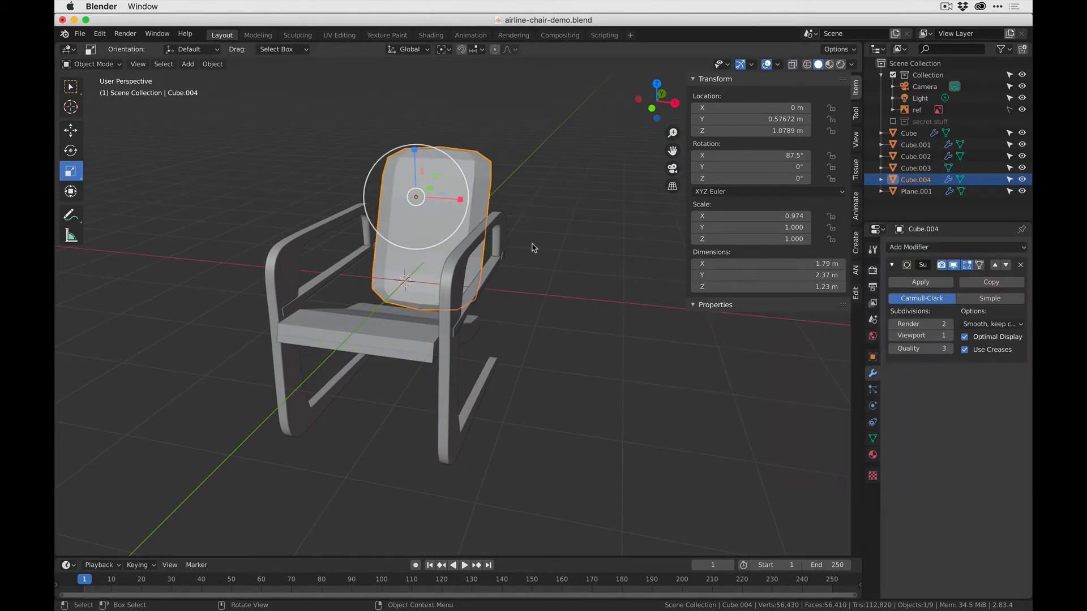
In Edit Mode, add two evenly spaced vertical loop cuts down the backrest cushion, without sliding them.
middle_drag(545, 258, 512, 278)
scroll(498, 227, up, 1)
shift+middle_drag(482, 150, 437, 232)
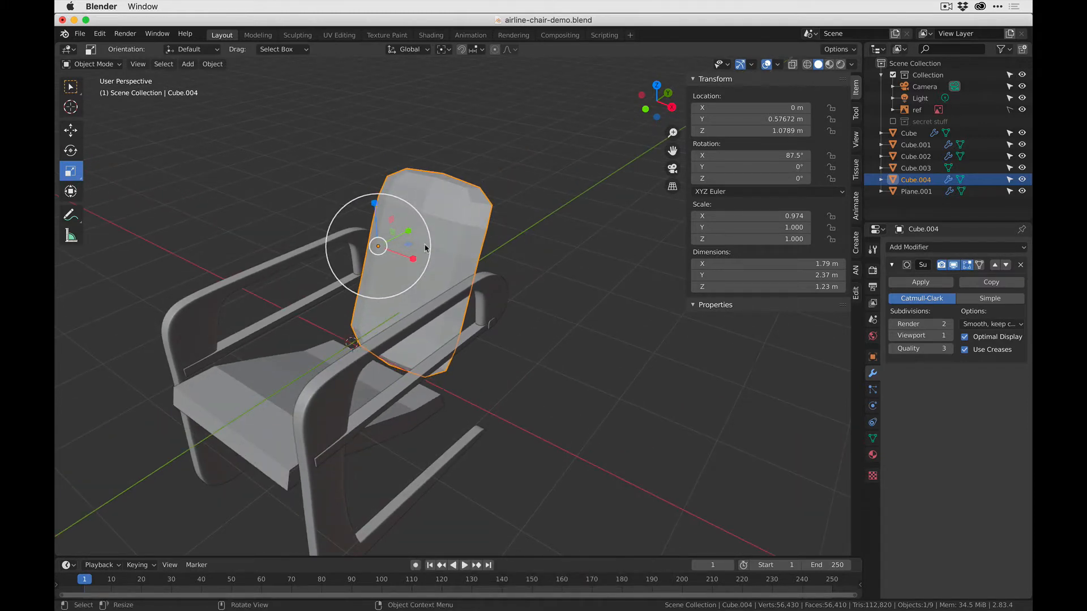
key(Tab)
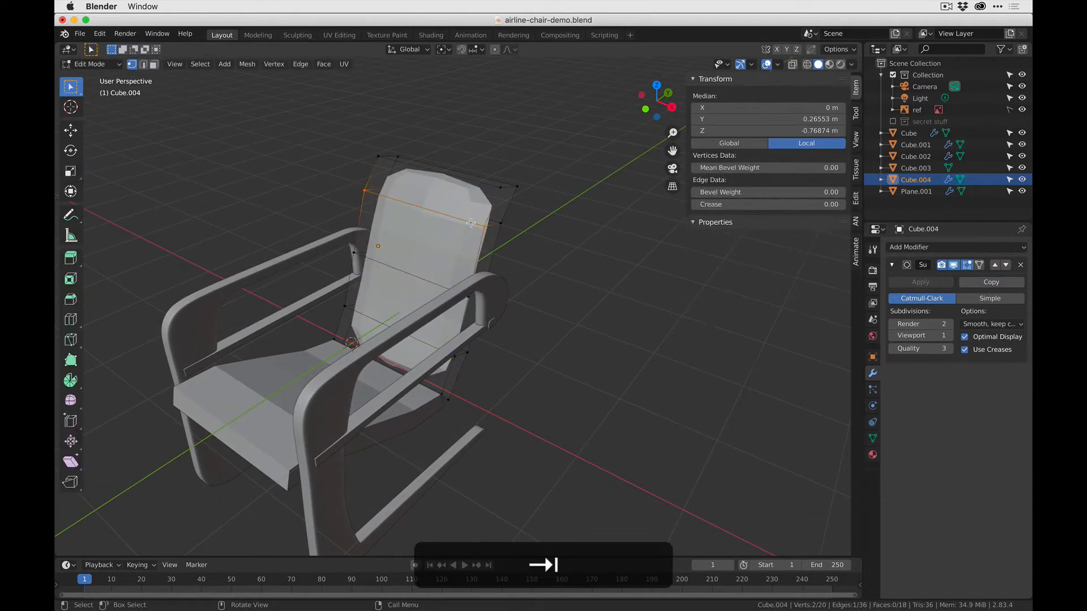
scroll(378, 247, up, 2)
middle_drag(378, 249, 437, 252)
shift+middle_drag(393, 204, 451, 240)
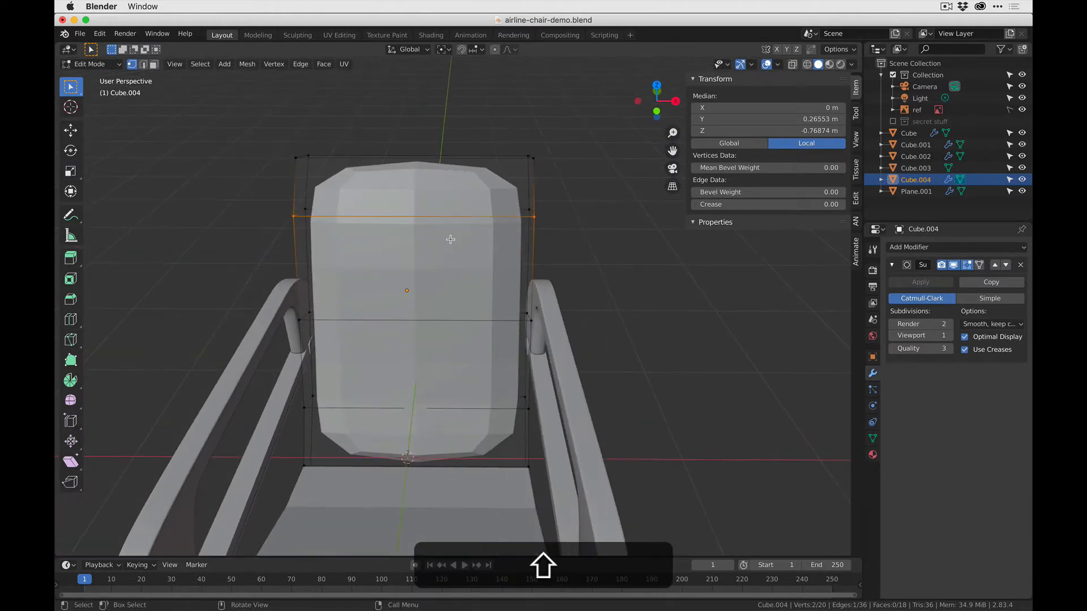
key(ctrl+r)
scroll(440, 196, up, 1)
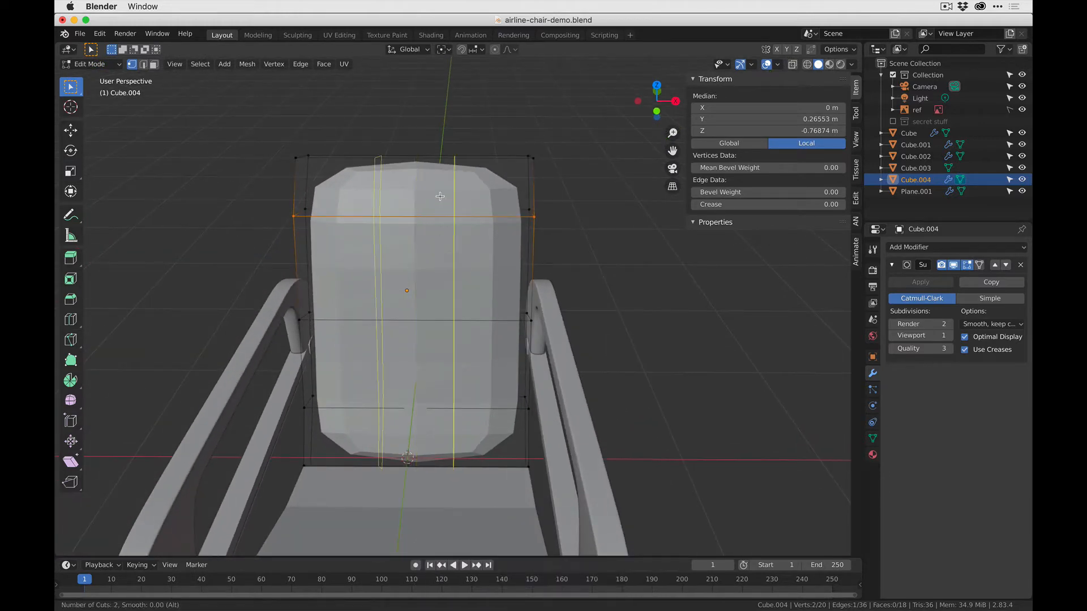
click(440, 196)
right_click(440, 196)
Scale the two new backrest edge loops apart along X by about 2.89 so they sit close to the side edges.
key(s)
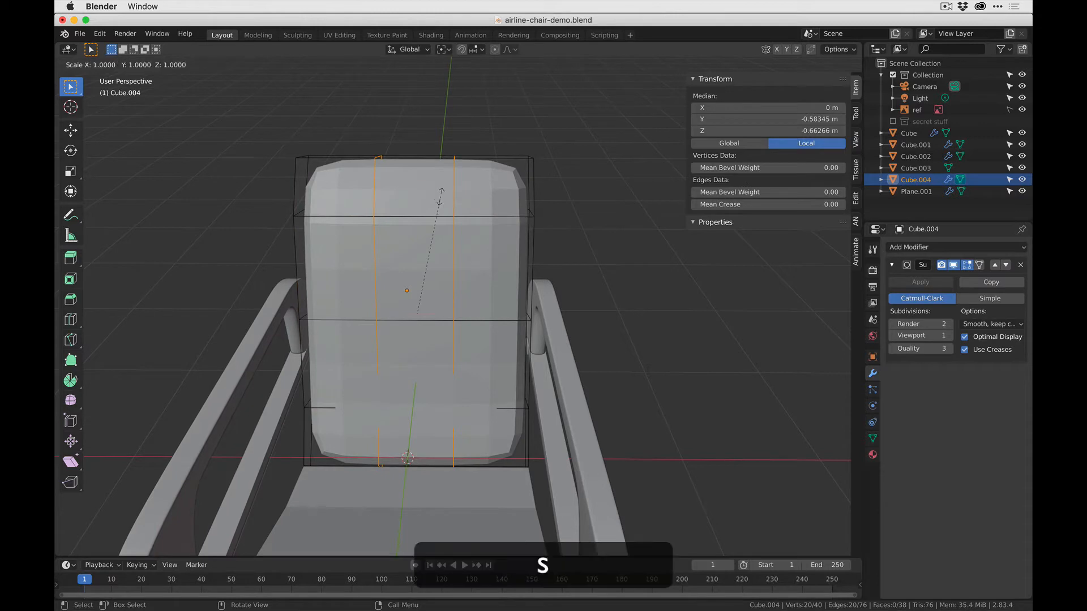
key(x)
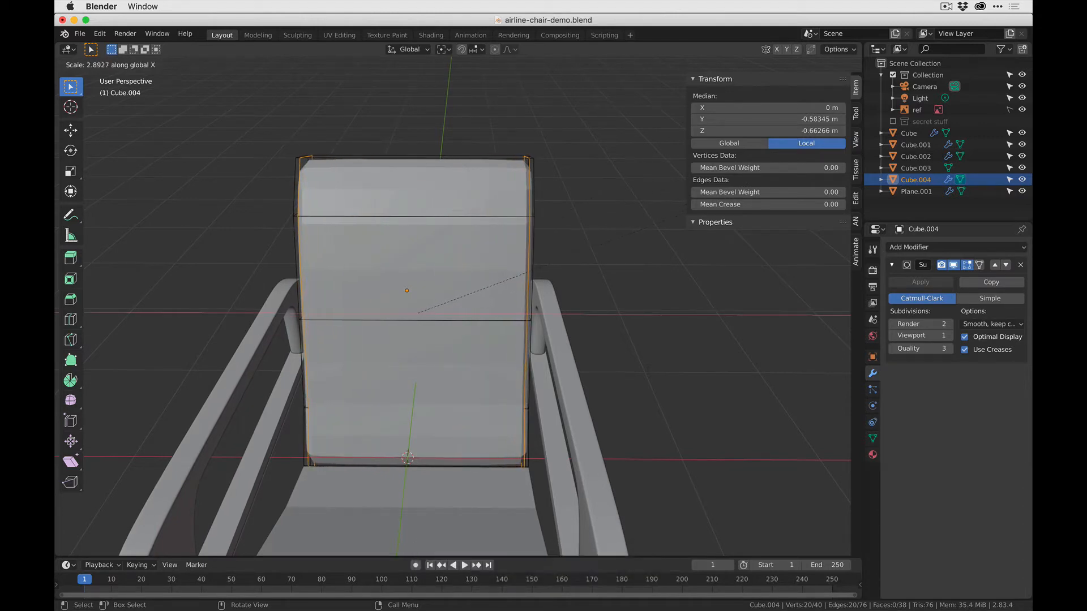
click(594, 188)
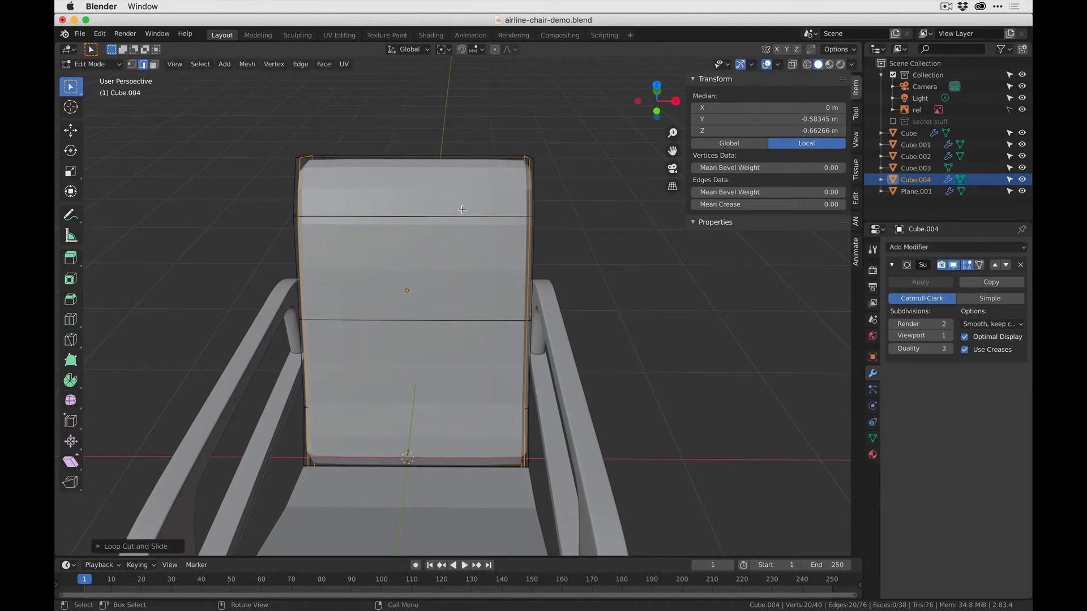
Add a loop cut around the backrest cushion's thickness and slide it close to the rear edge.
middle_drag(462, 210, 339, 250)
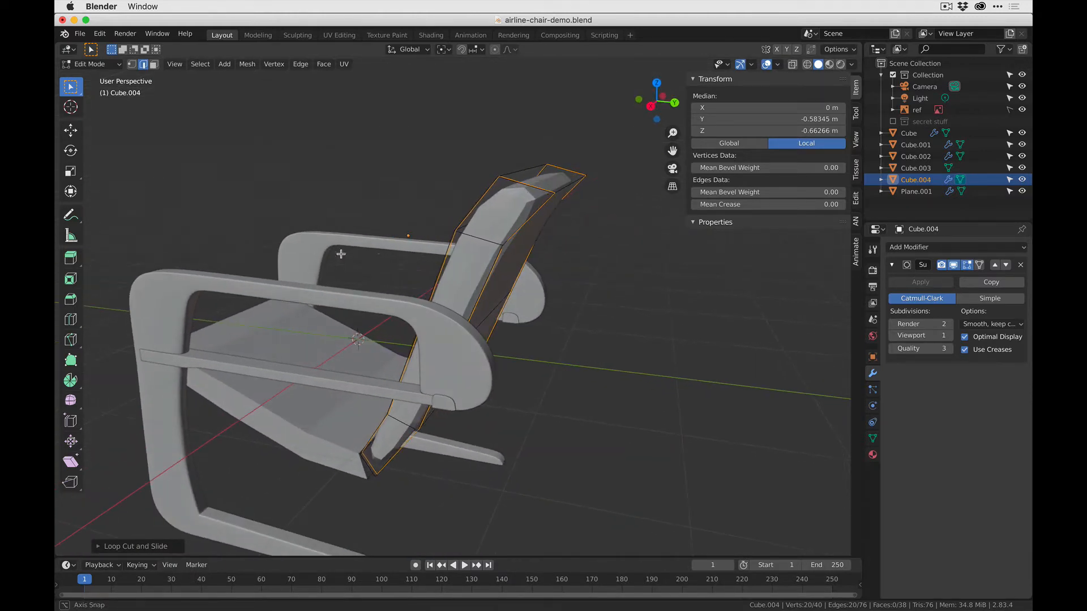
key(ctrl+r)
click(507, 197)
click(538, 189)
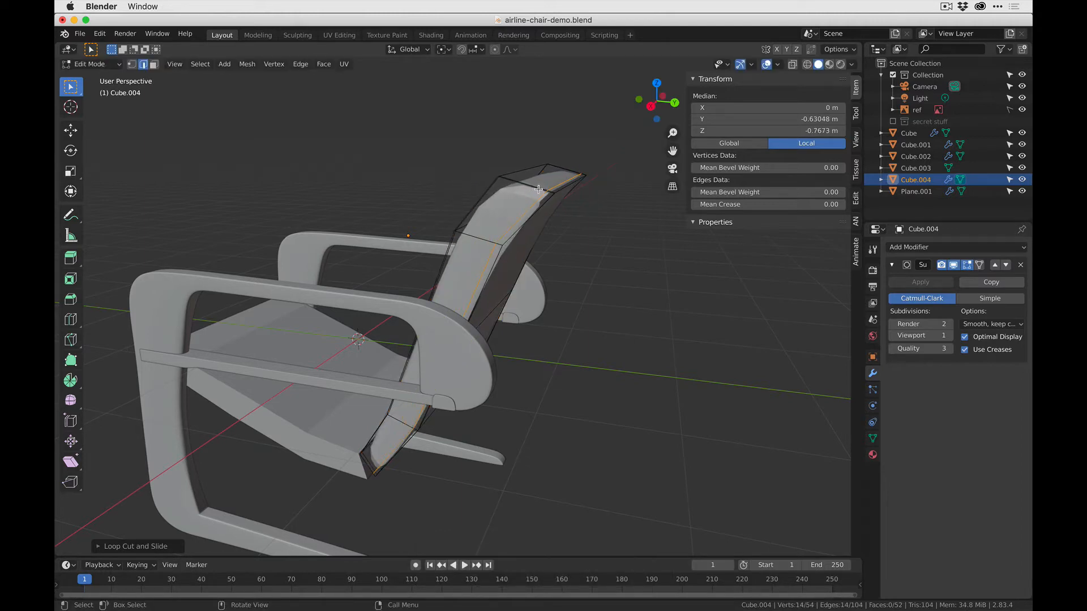
middle_drag(416, 321, 538, 249)
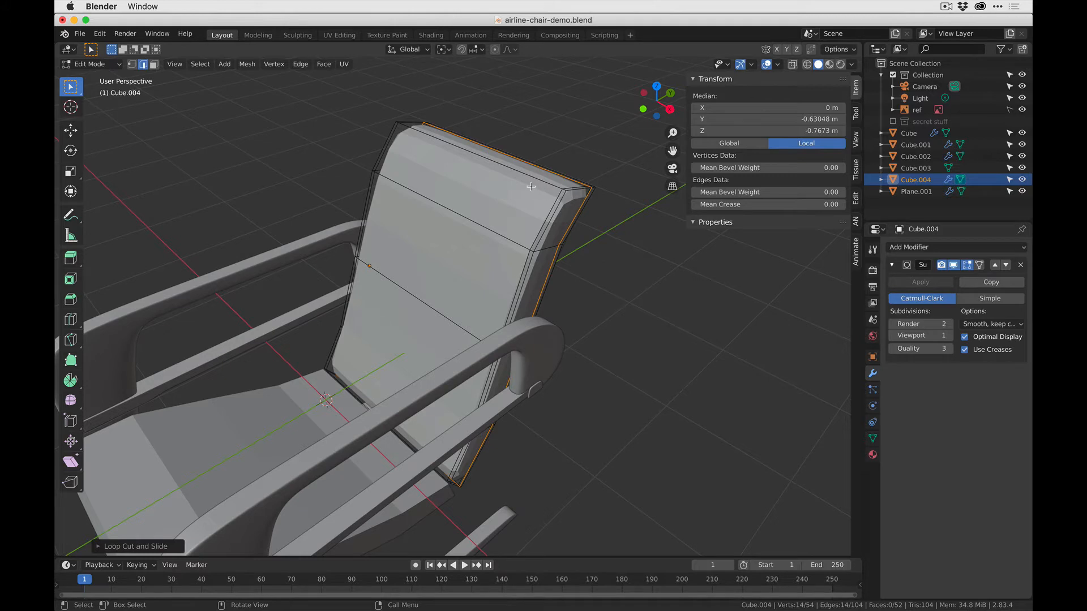
Switch to Finder, examine the cushion edges in the three-quarter reference photo 244141_743985d156708c43_b.jpg, and return to Blender.
key(super+Tab)
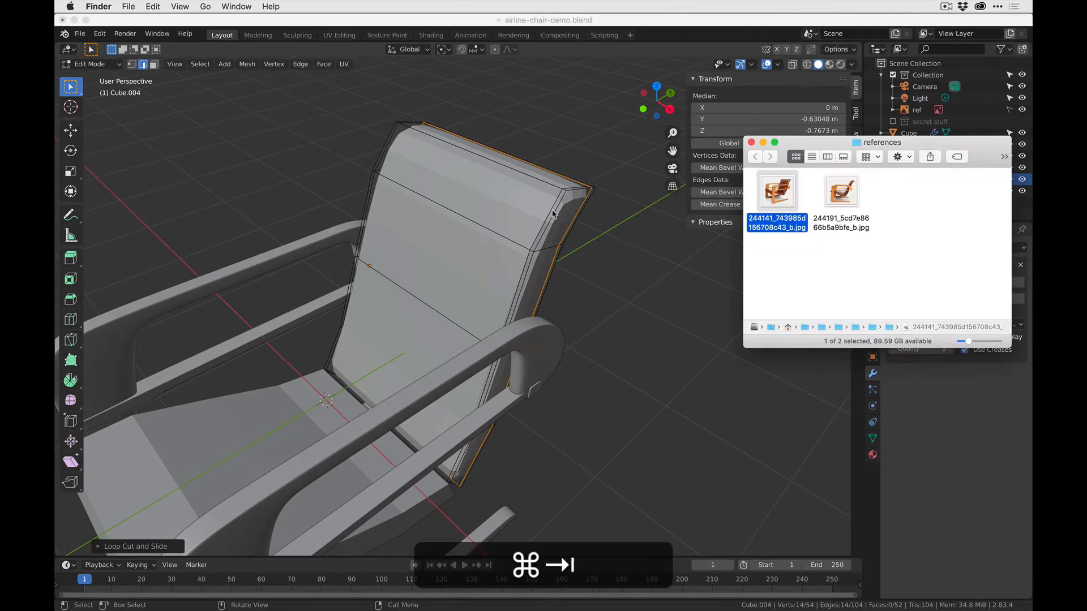
key(super+Tab)
key(super+Tab)
key(space)
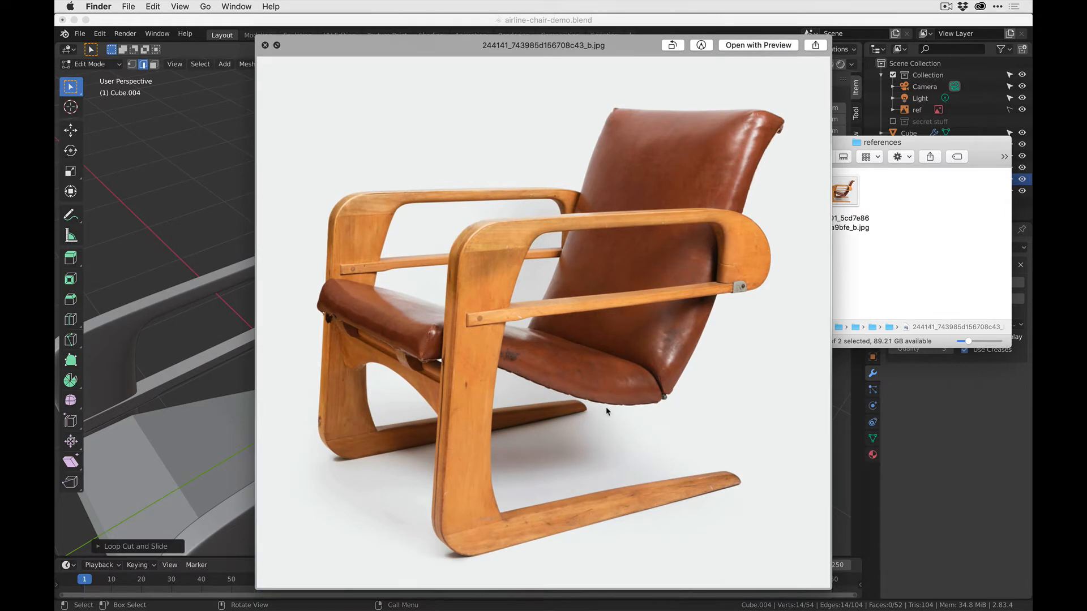
click(245, 27)
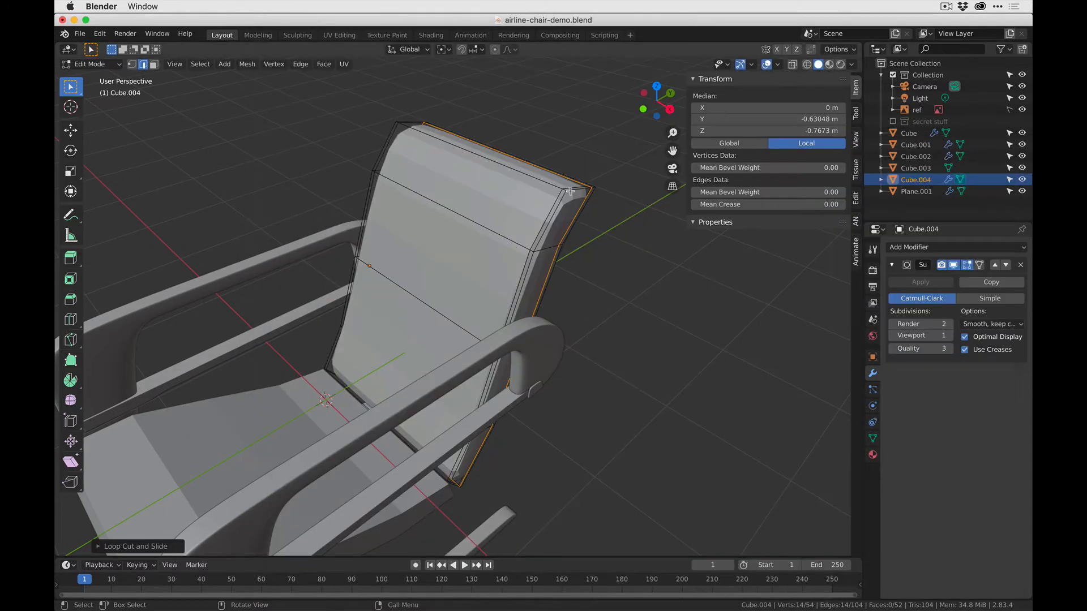
Switch editing from the backrest to the seat cushion and add two loop cuts running from its front to its back.
middle_drag(596, 287, 550, 262)
shift+middle_drag(445, 388, 446, 364)
middle_drag(447, 317, 376, 351)
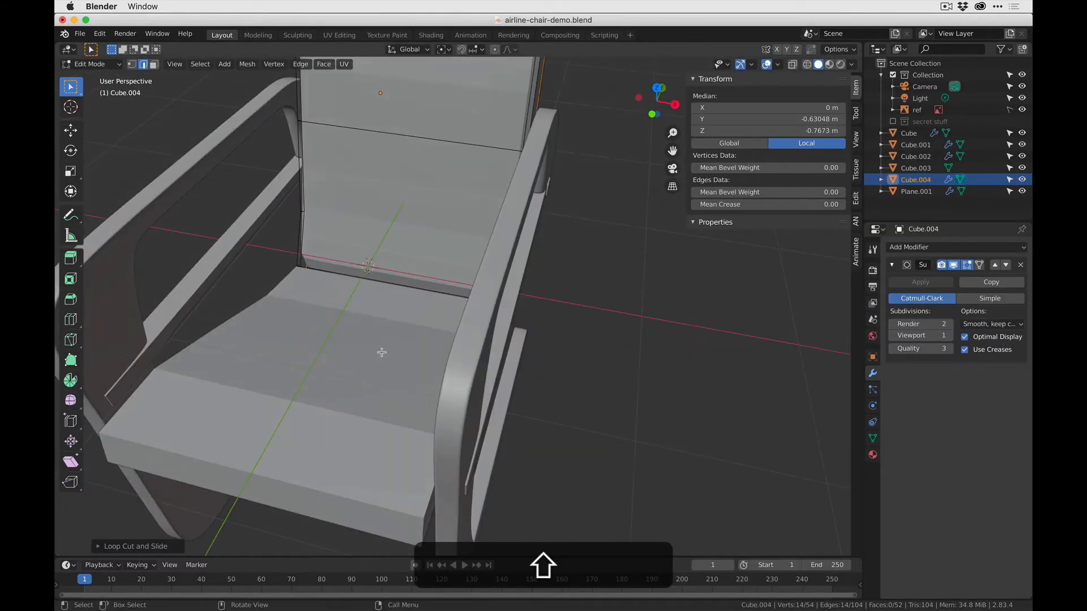
key(Tab)
click(376, 354)
key(ctrl+r)
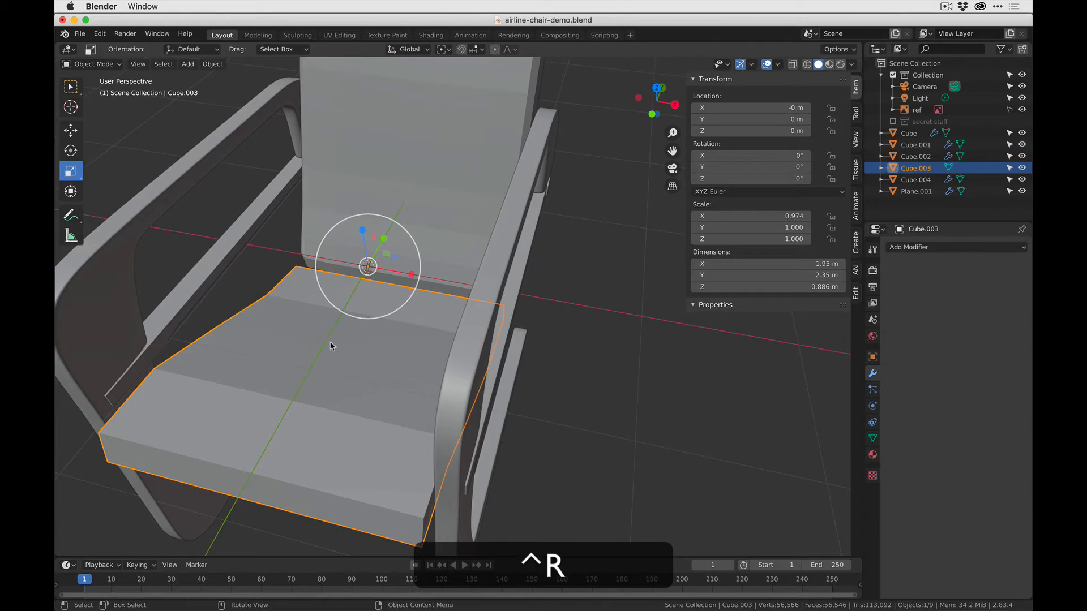
middle_drag(373, 397, 439, 312)
key(Tab)
key(ctrl+r)
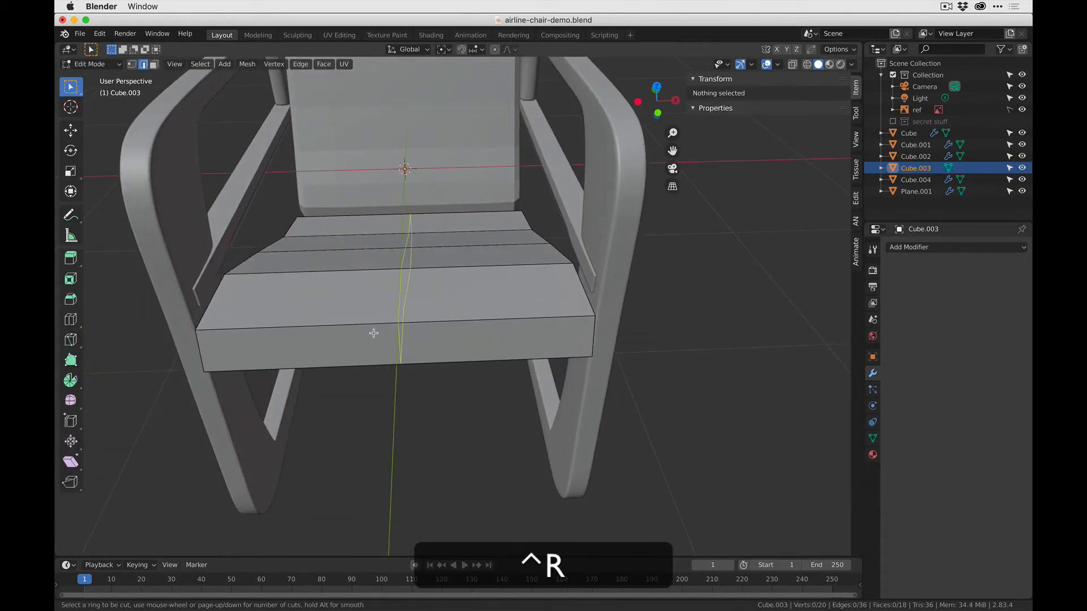
scroll(373, 333, up, 1)
click(373, 333)
Scale the two seat edge loops apart along X by about 2.9 so they sit close to the cushion's sides.
key(s)
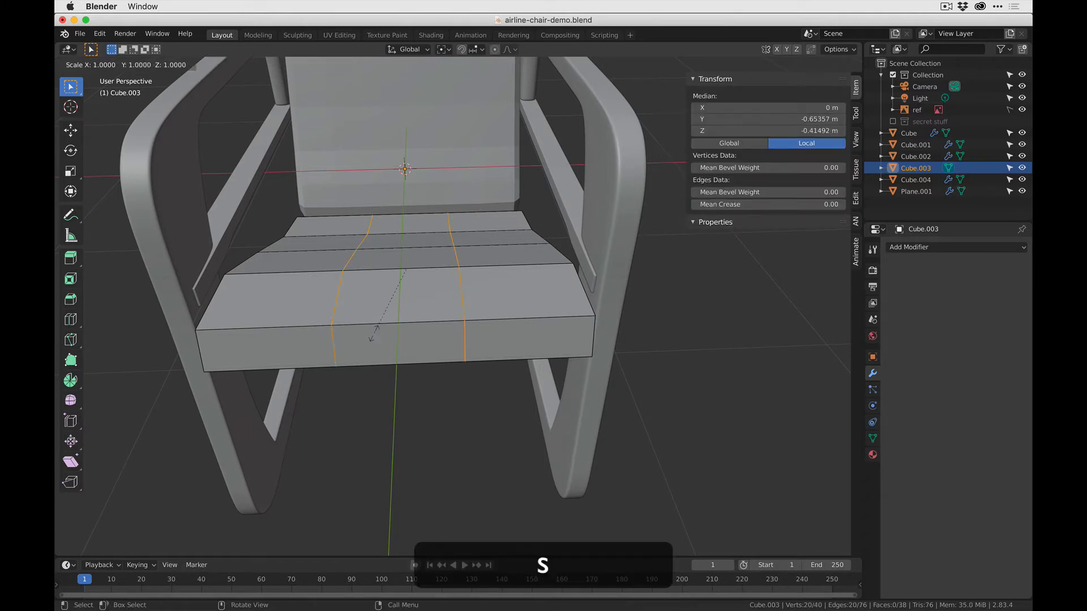
key(x)
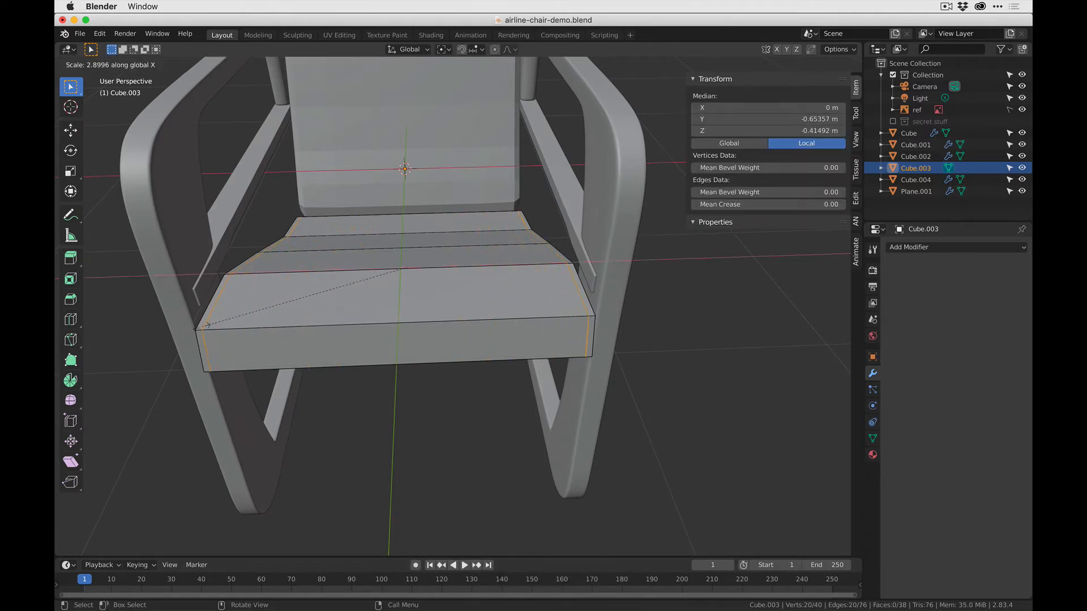
click(205, 325)
Return to Object Mode and add a Subdivision Surface modifier to the seat cushion.
key(Tab)
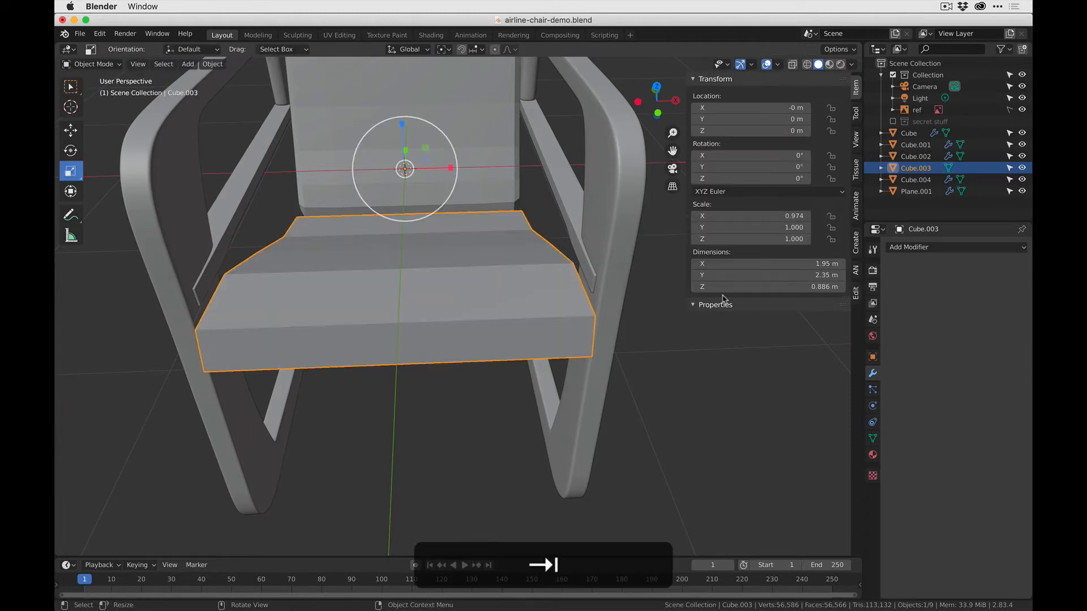
click(906, 248)
click(805, 442)
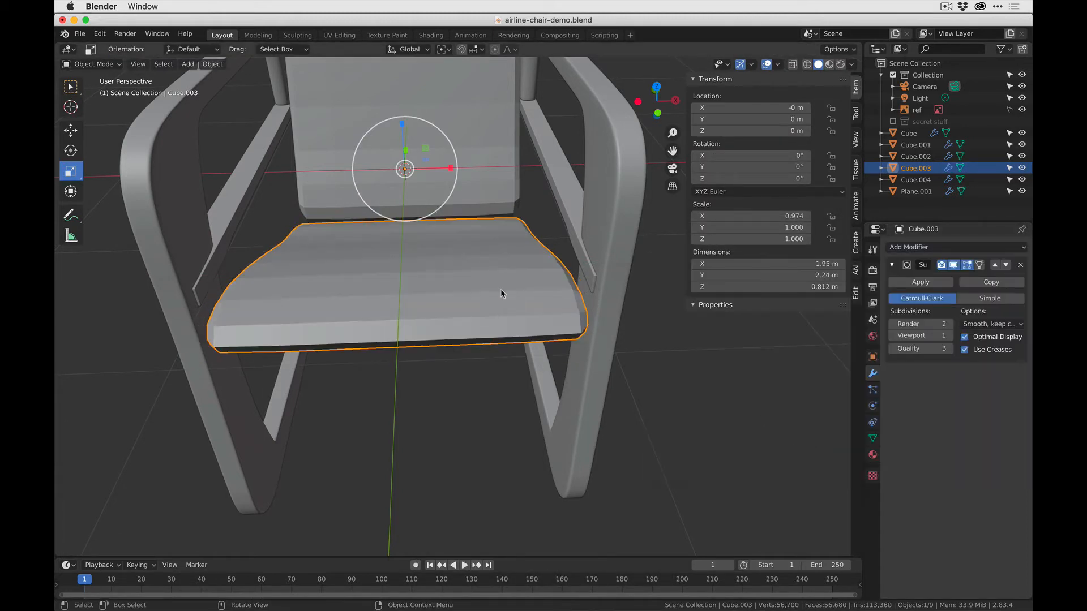
In Edit Mode, add a loop cut around the seat cushion's thickness and slide it close to the bottom edge.
middle_drag(500, 293, 506, 323)
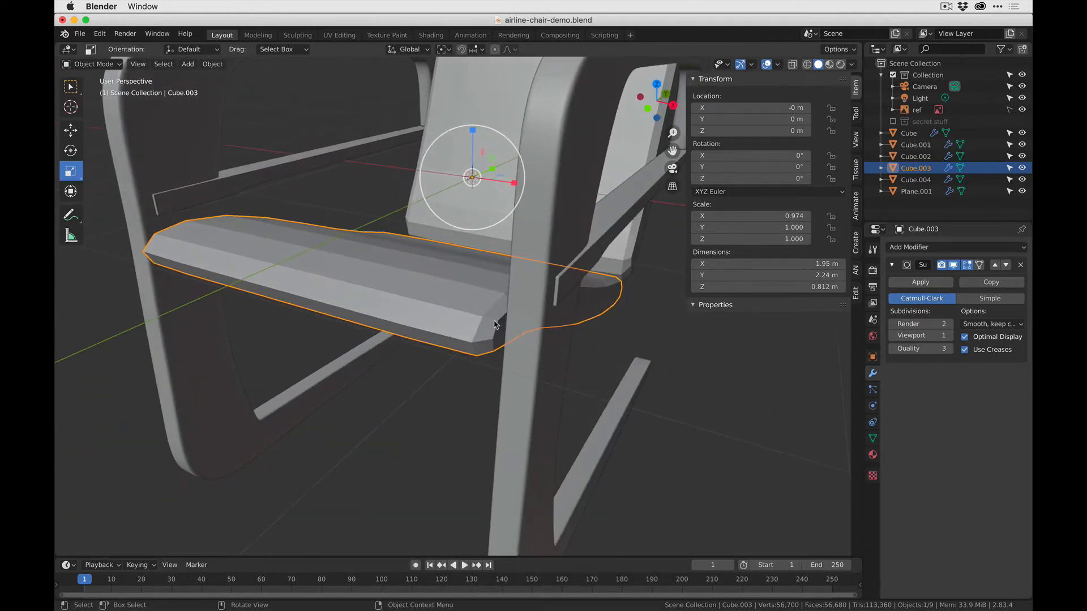
key(Tab)
key(ctrl+r)
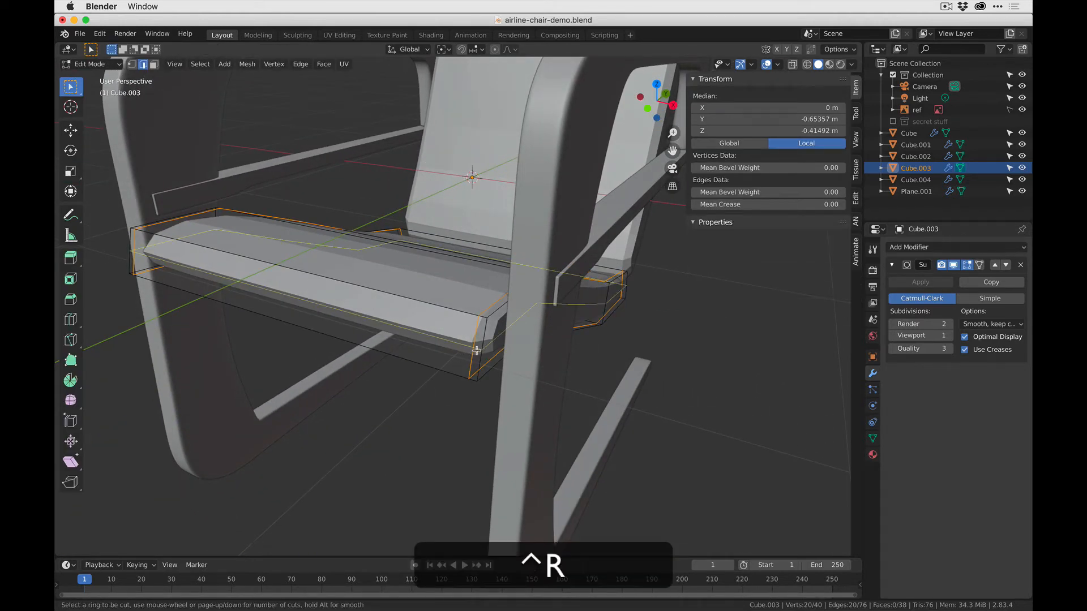
click(479, 346)
click(485, 369)
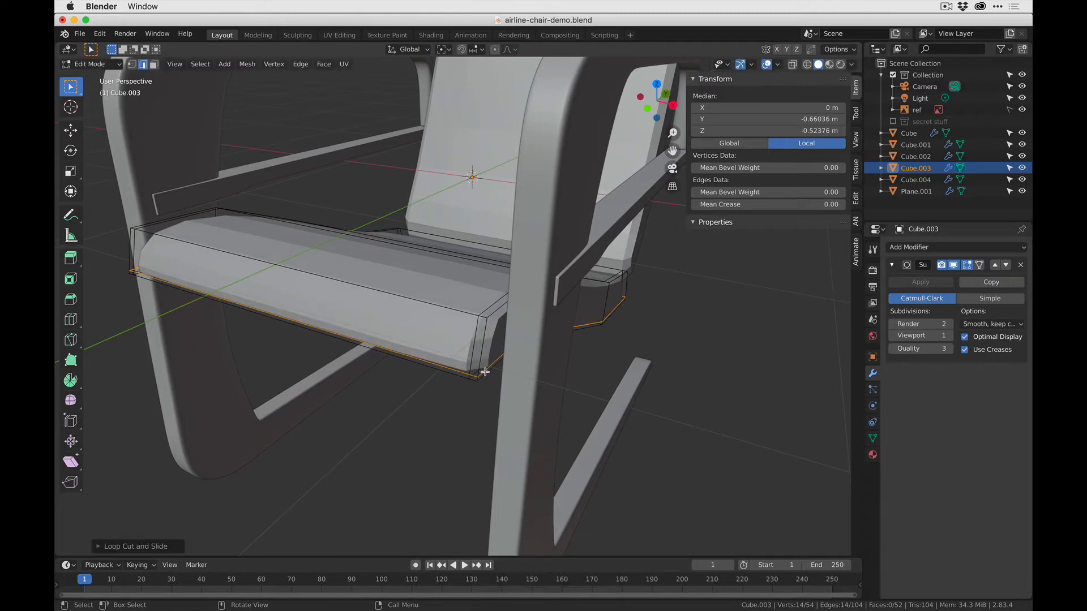
Return to Object Mode, set the seat cushion's viewport subdivision level to 3 and shade it smooth.
key(Tab)
scroll(599, 373, down, 3)
key(ctrl+3)
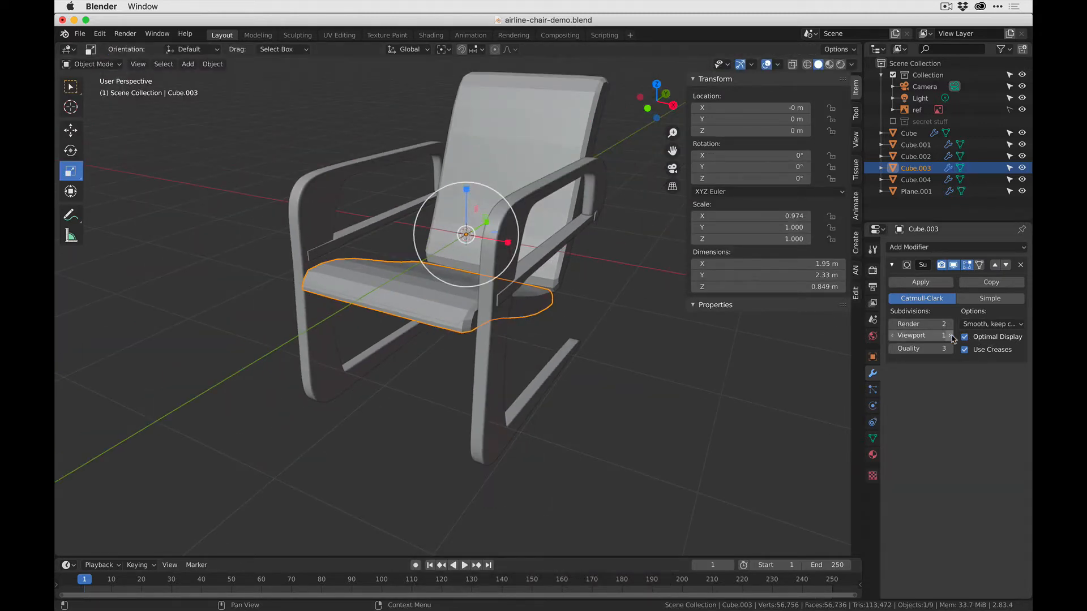
middle_drag(594, 345, 594, 150)
right_click(522, 305)
click(521, 302)
Shade the backrest cushion smooth, set its viewport subdivision level to 3 and clear the selection.
click(594, 150)
right_click(594, 150)
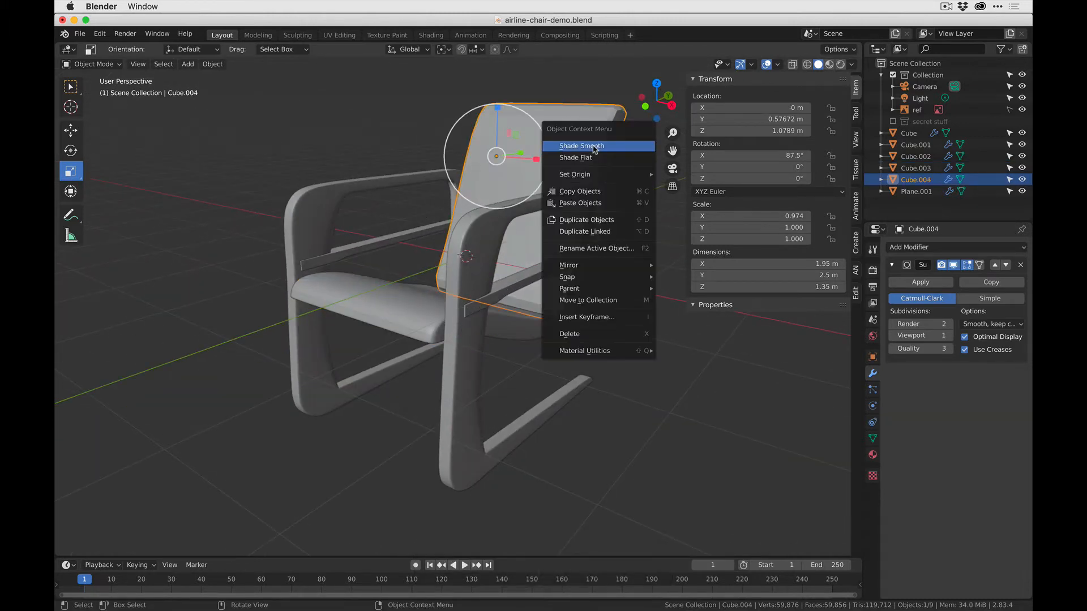
click(593, 146)
click(949, 336)
click(949, 336)
key(alt+a)
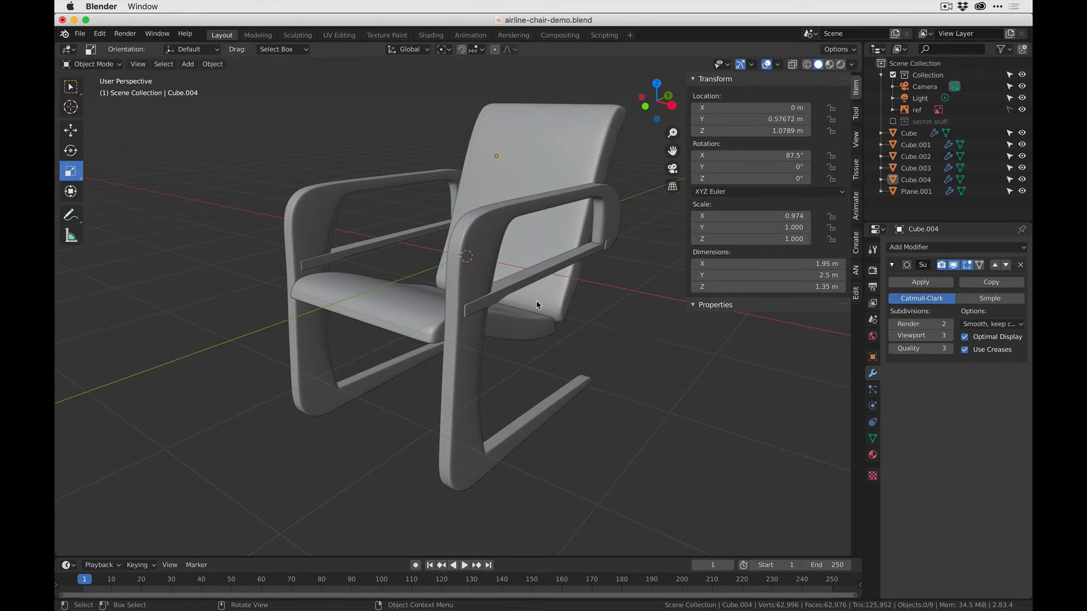
In Edit Mode on the seat cushion, add two evenly spaced loop cuts running from front to back, without sliding them.
mouse_move(537, 305)
middle_down()
mouse_move(364, 296)
mouse_move(381, 352)
mouse_move(434, 368)
mouse_move(530, 291)
middle_up()
middle_drag(374, 324, 434, 383)
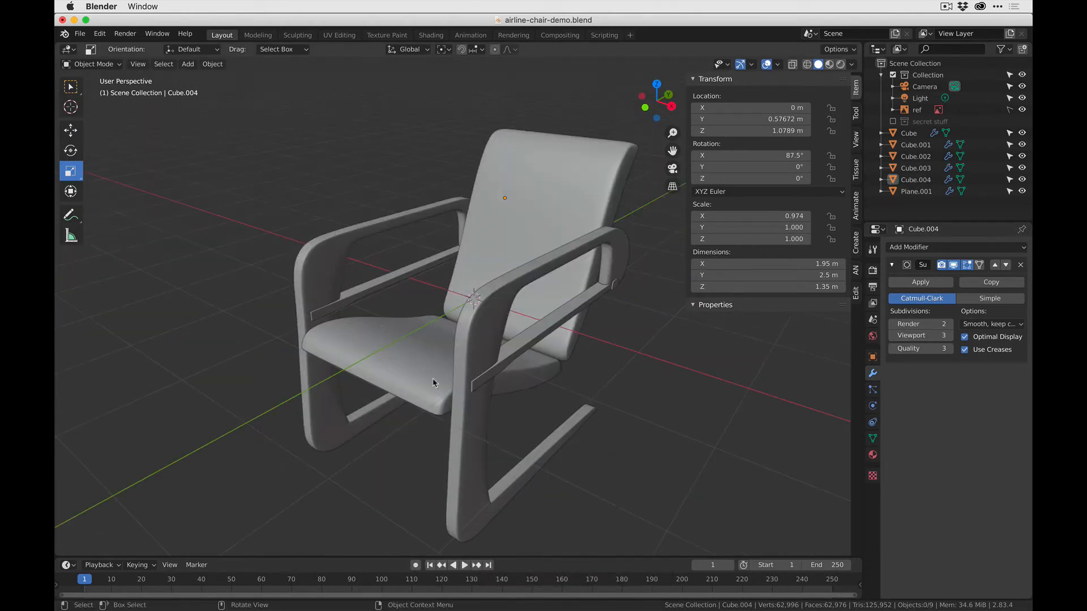
shift+middle_drag(595, 378, 452, 348)
scroll(306, 283, up, 3)
click(421, 366)
key(Tab)
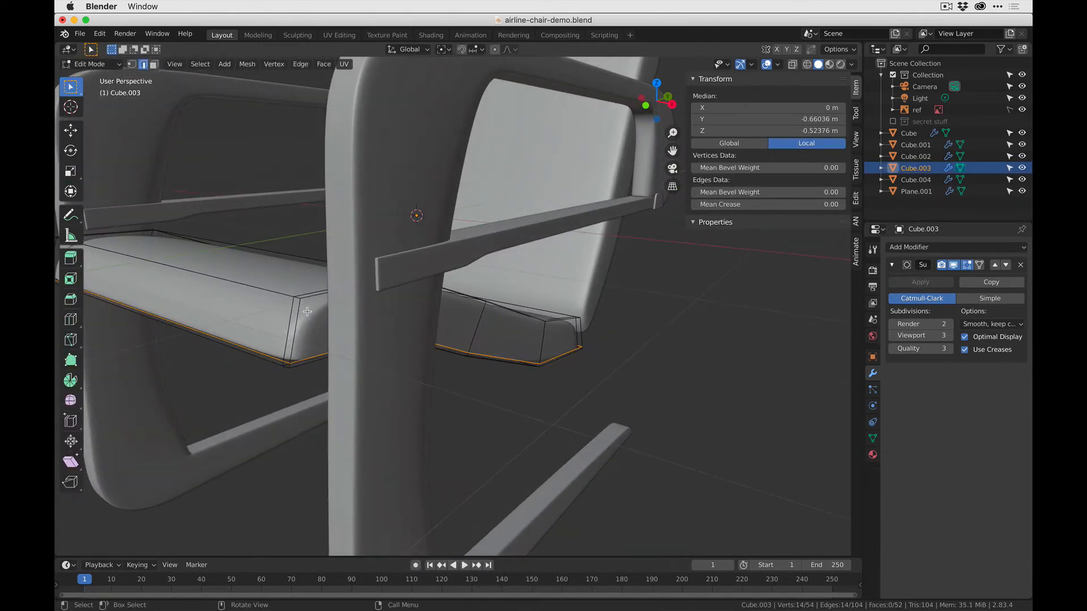
middle_drag(308, 313, 392, 385)
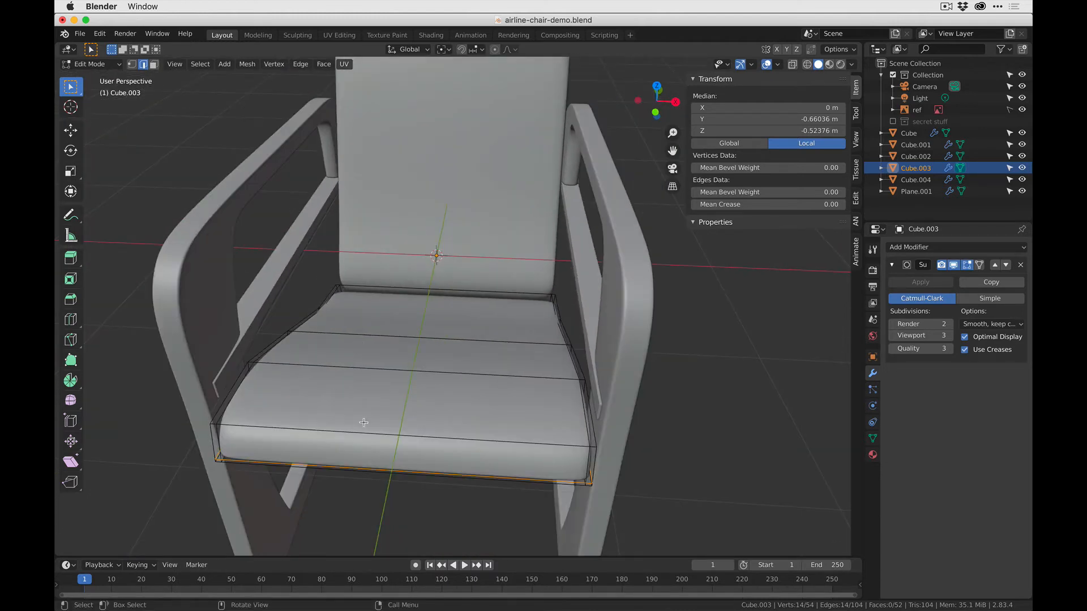
key(ctrl+r)
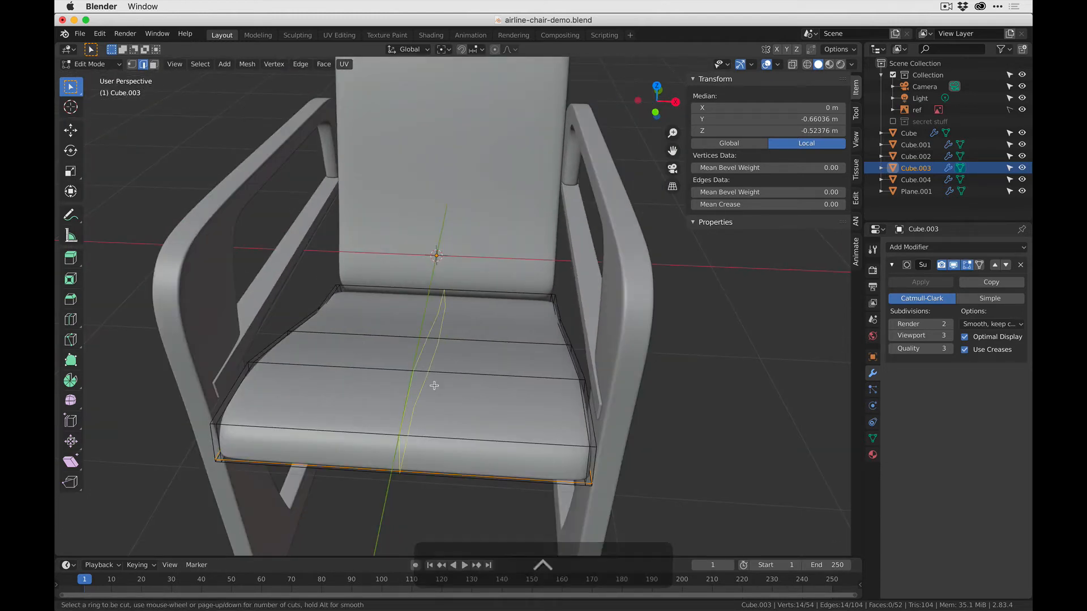
scroll(434, 386, up, 1)
click(434, 386)
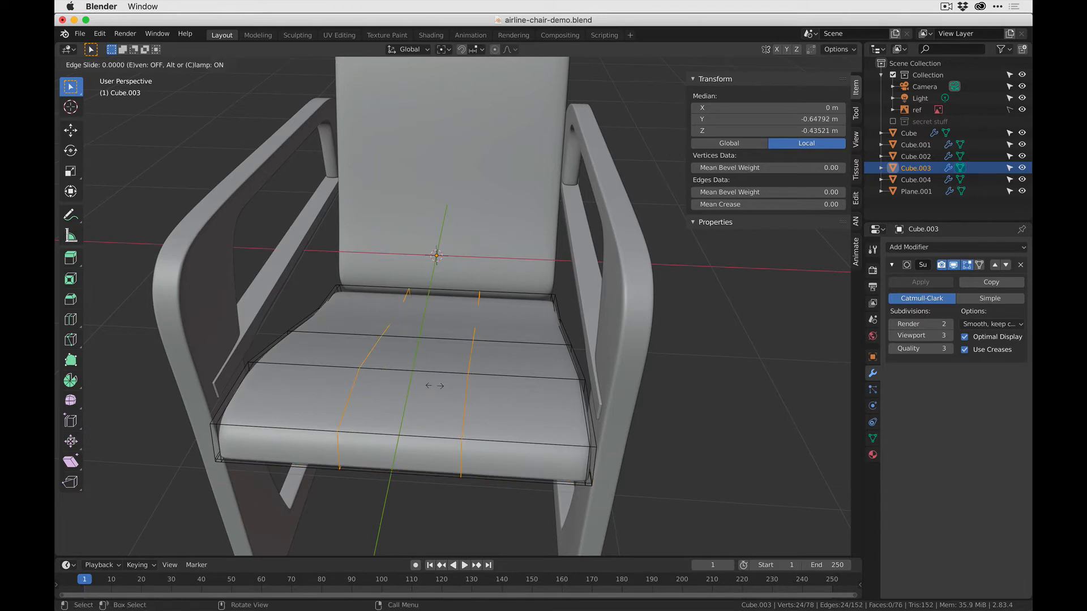
key(Escape)
middle_drag(504, 397, 488, 391)
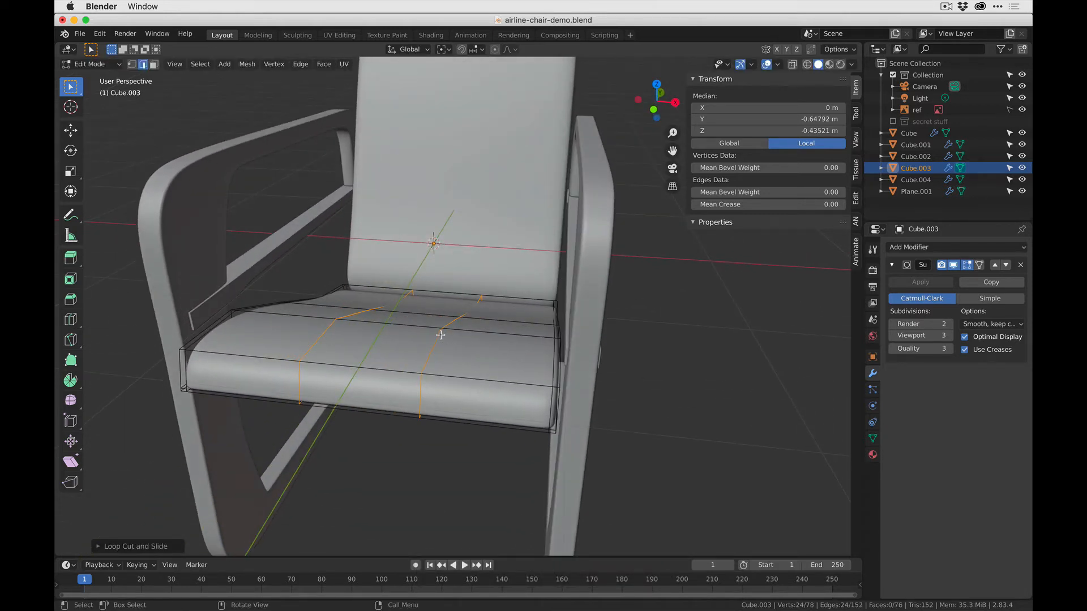
key(3)
click(461, 339)
key(g)
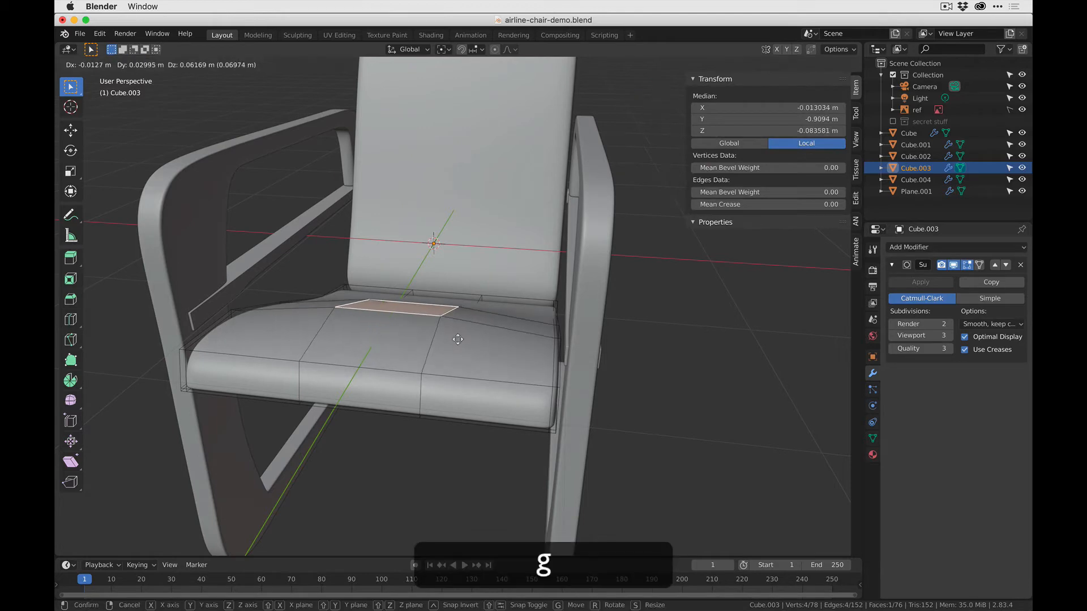
right_click(458, 339)
middle_drag(460, 345, 390, 340)
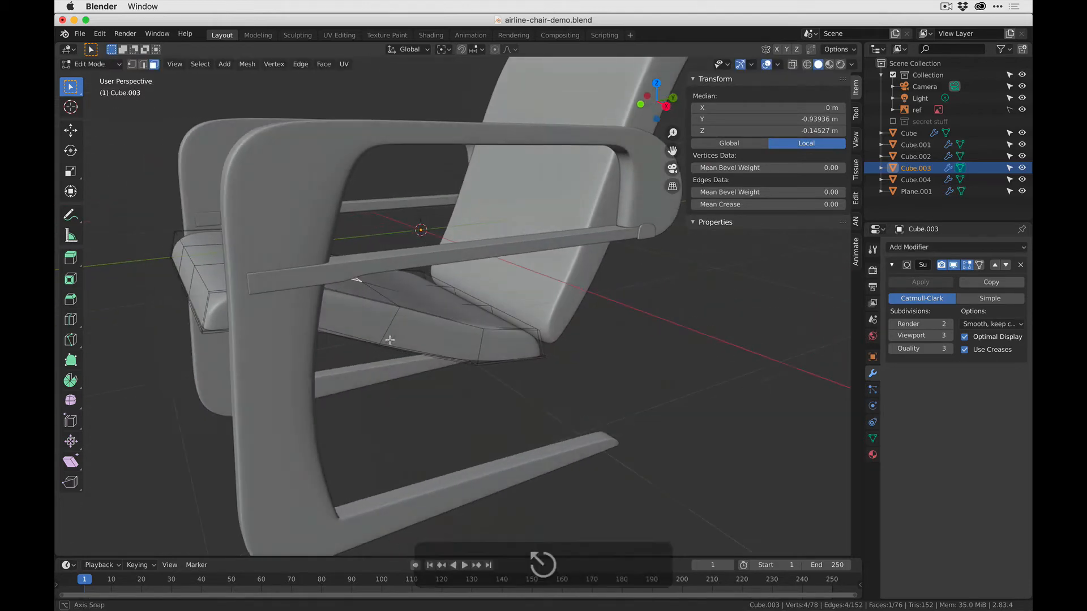
key(super+Tab)
key(super+Tab)
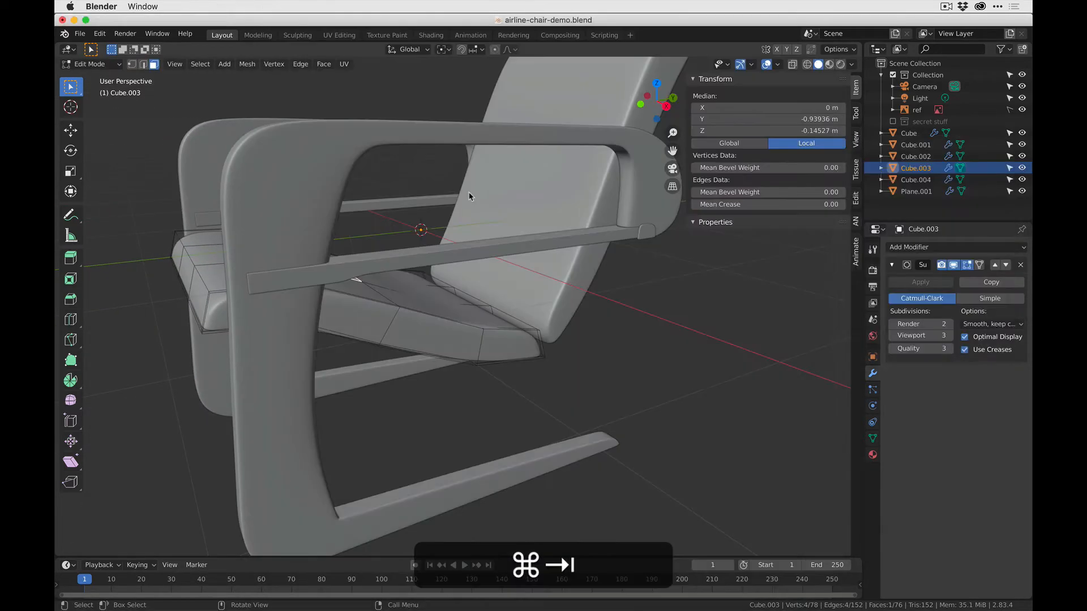
Switch editing to the backrest cushion and add two evenly spaced loop cuts running from its top to its bottom, unslid.
shift+middle_drag(488, 171, 474, 316)
click(430, 294)
key(Tab)
click(449, 266)
key(ctrl)
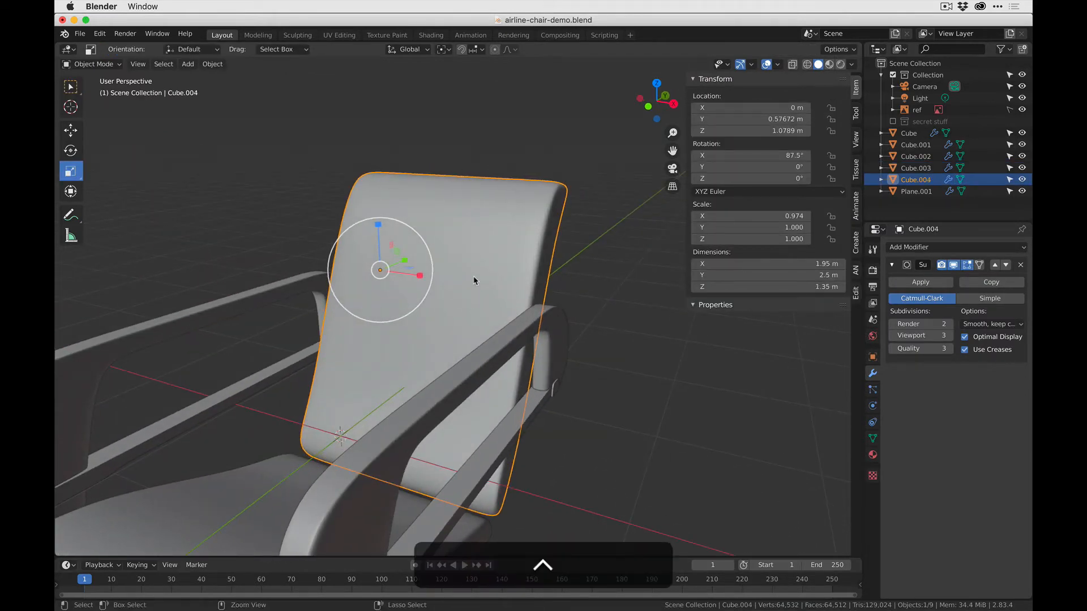
key(Tab)
key(ctrl+r)
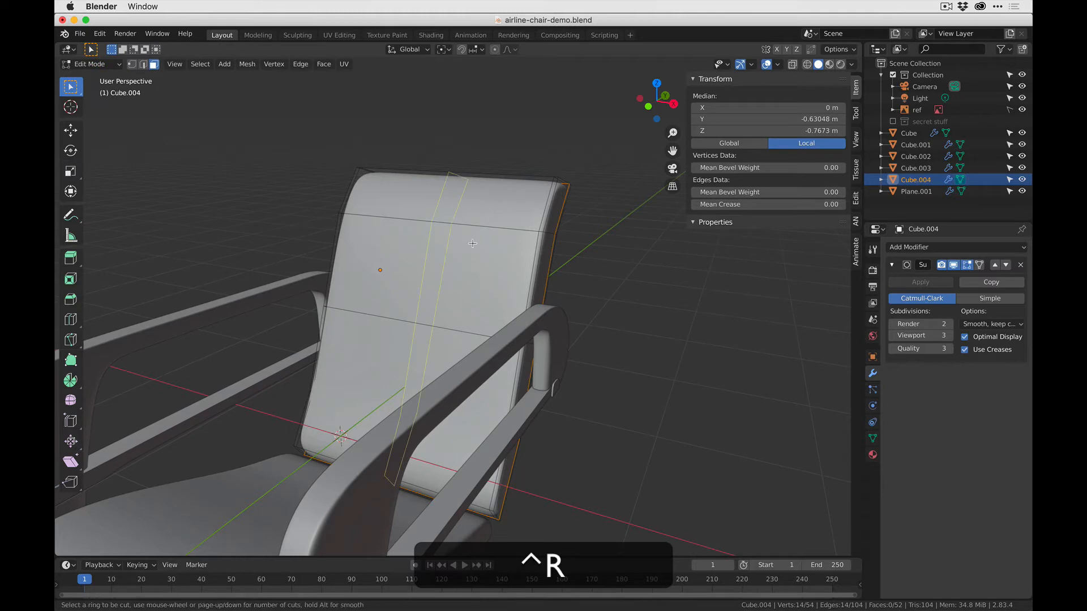
scroll(470, 241, up, 1)
click(469, 241)
key(Escape)
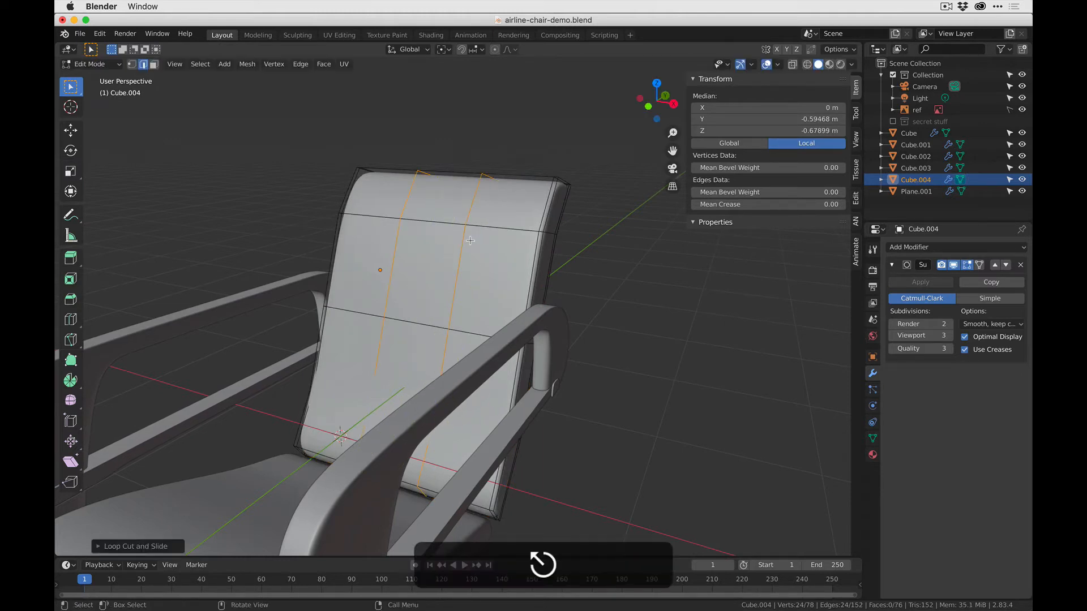
Move the middle edge at the backrest's upper front slightly down and back, to about local Y 0.60 m, Z -1.11 m.
middle_drag(617, 365, 532, 187)
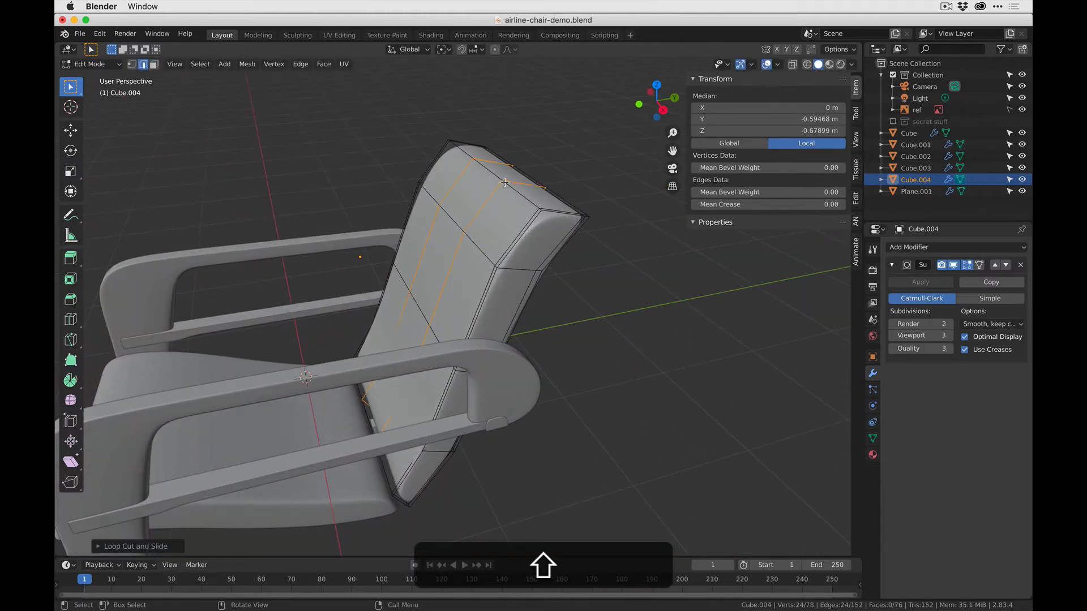
key(2)
click(495, 170)
middle_drag(510, 176, 206, 178)
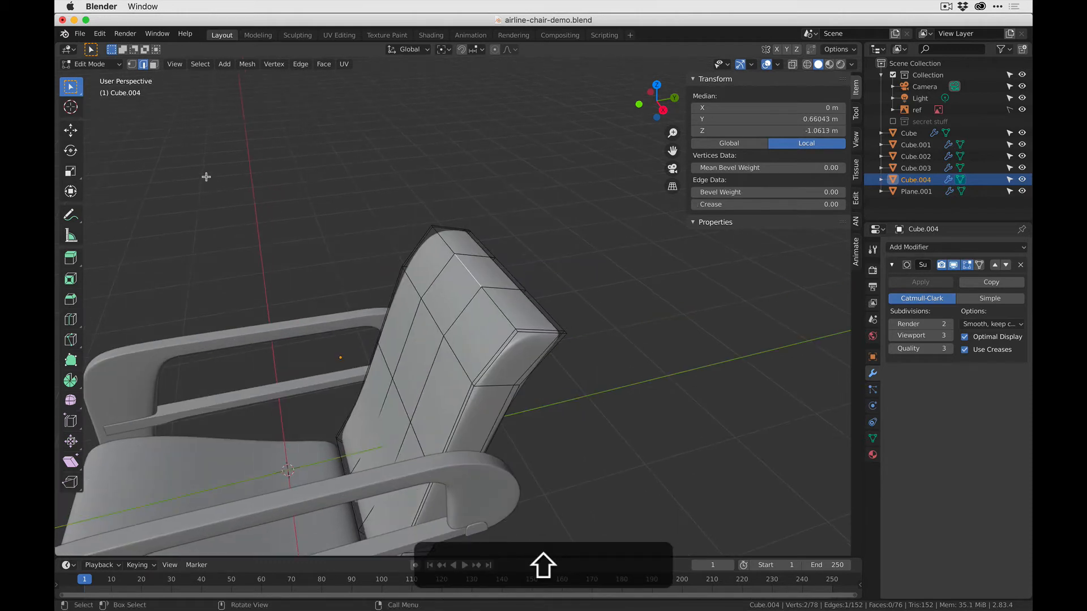
click(70, 130)
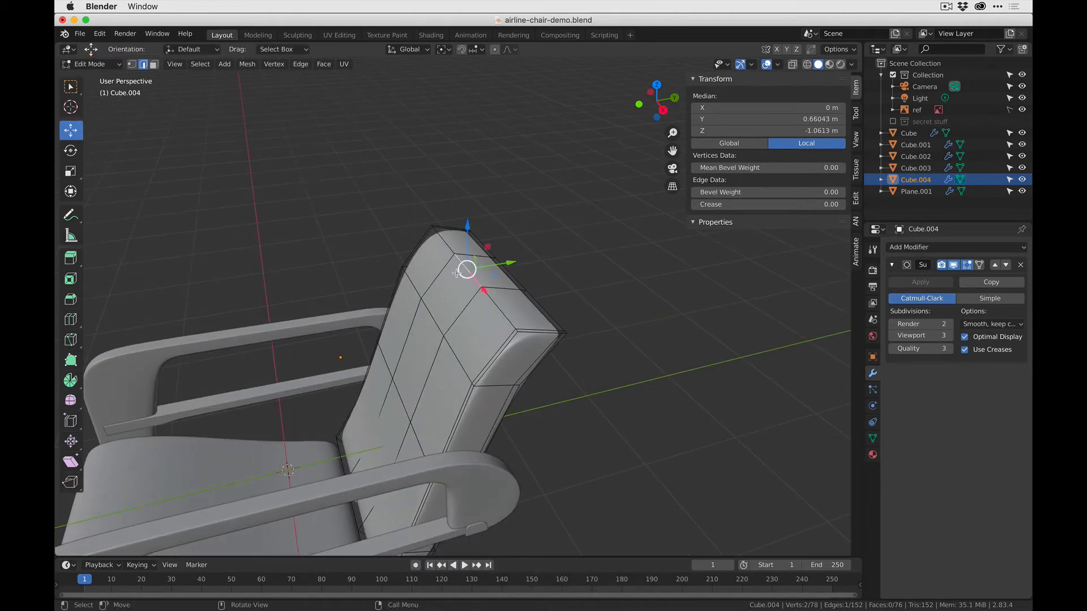
drag(492, 246, 497, 252)
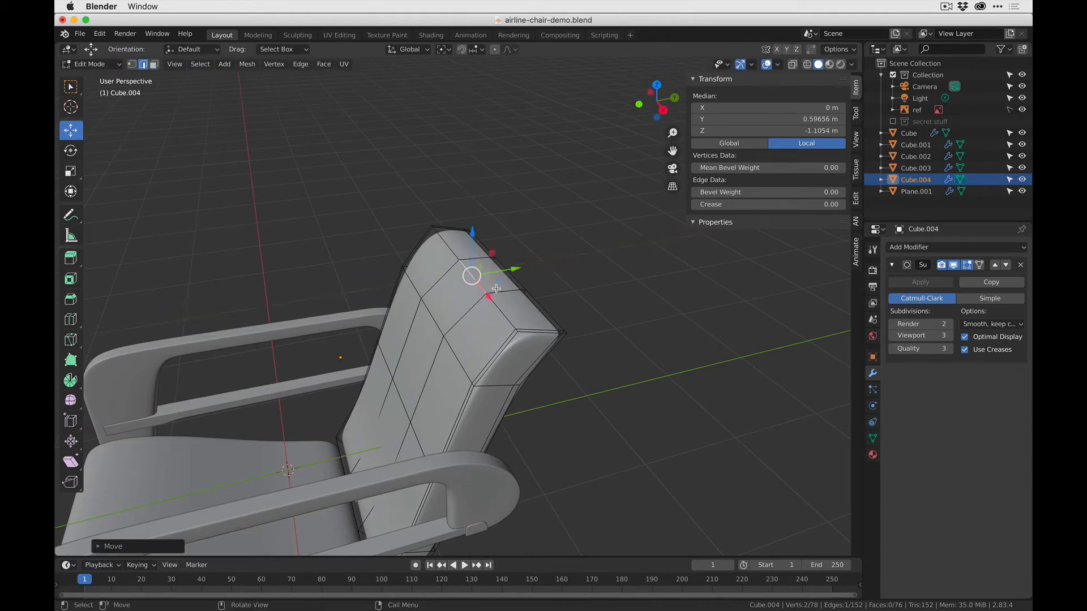
Move the backrest front's middle edge one row below the top slightly down, to about local Y 0.21 m, Z -0.75 m.
middle_drag(501, 323, 480, 244)
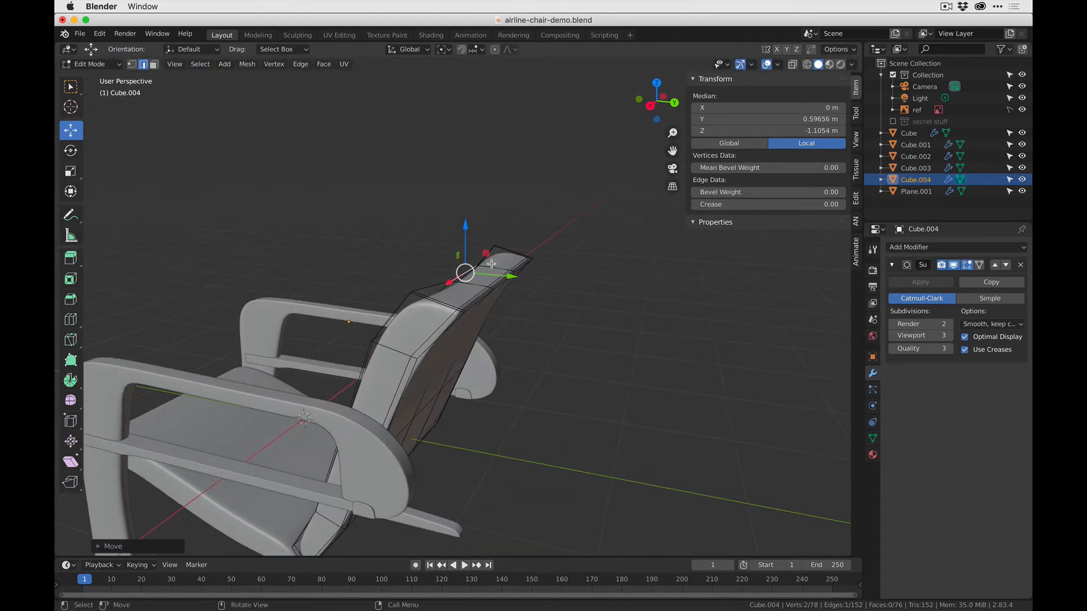
scroll(492, 264, up, 4)
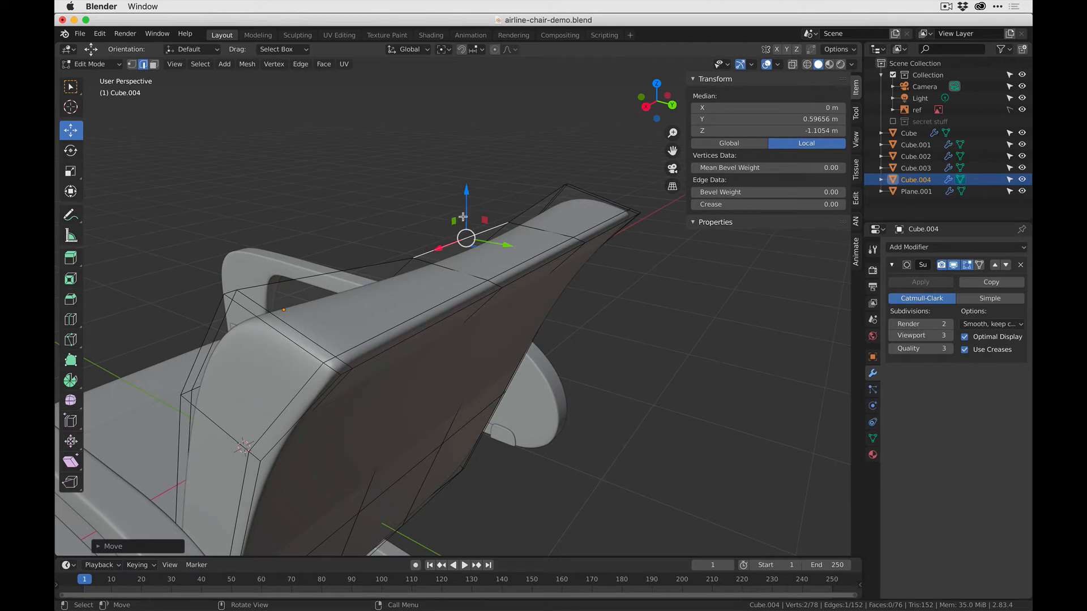
middle_drag(477, 209, 501, 272)
scroll(492, 388, down, 4)
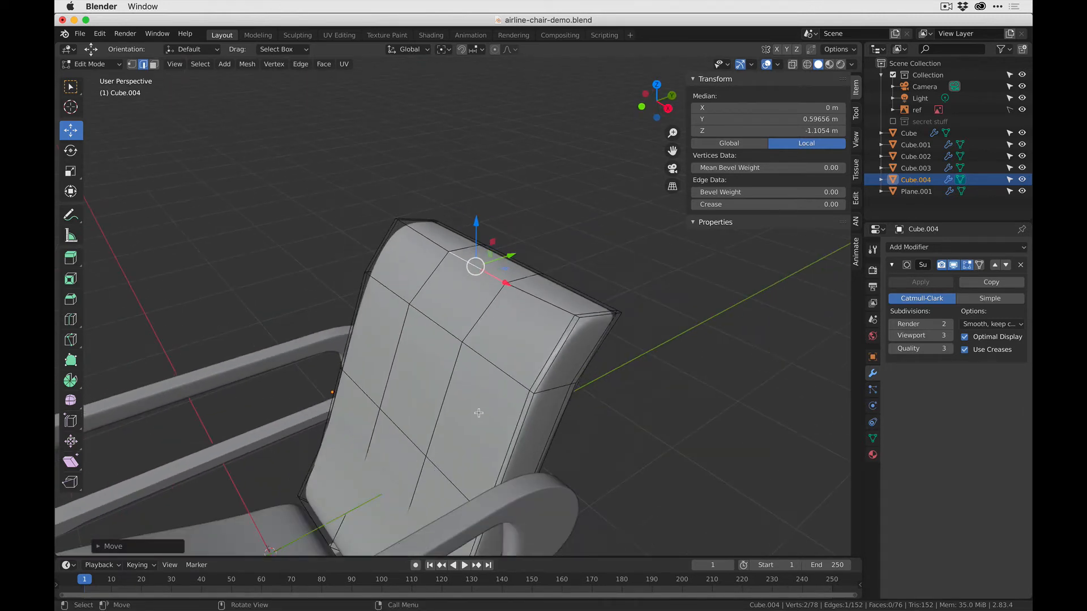
shift+middle_drag(447, 354, 480, 307)
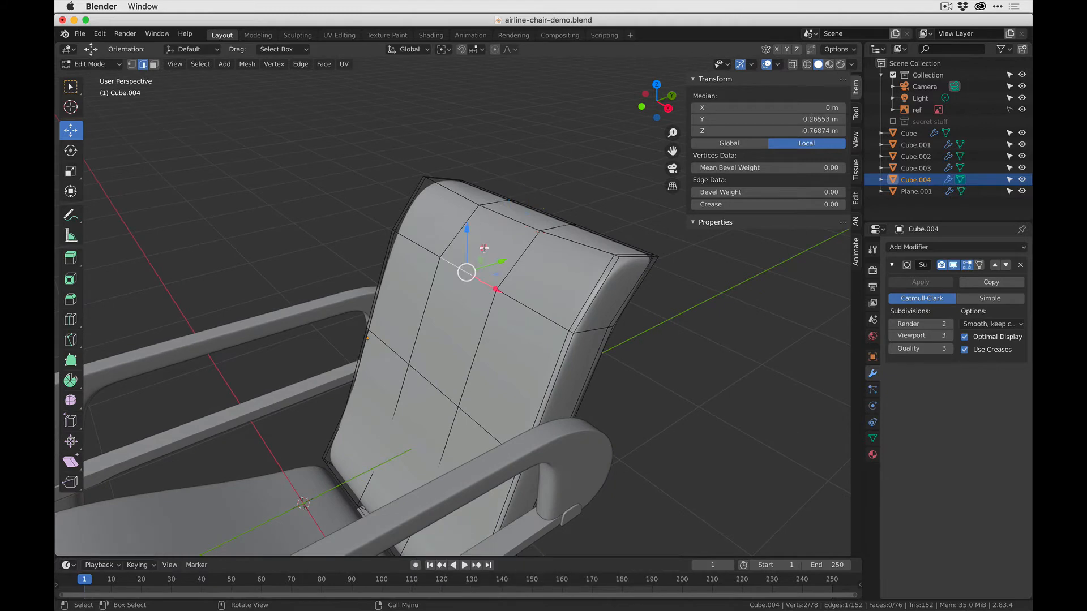
click(474, 277)
key(g)
click(479, 254)
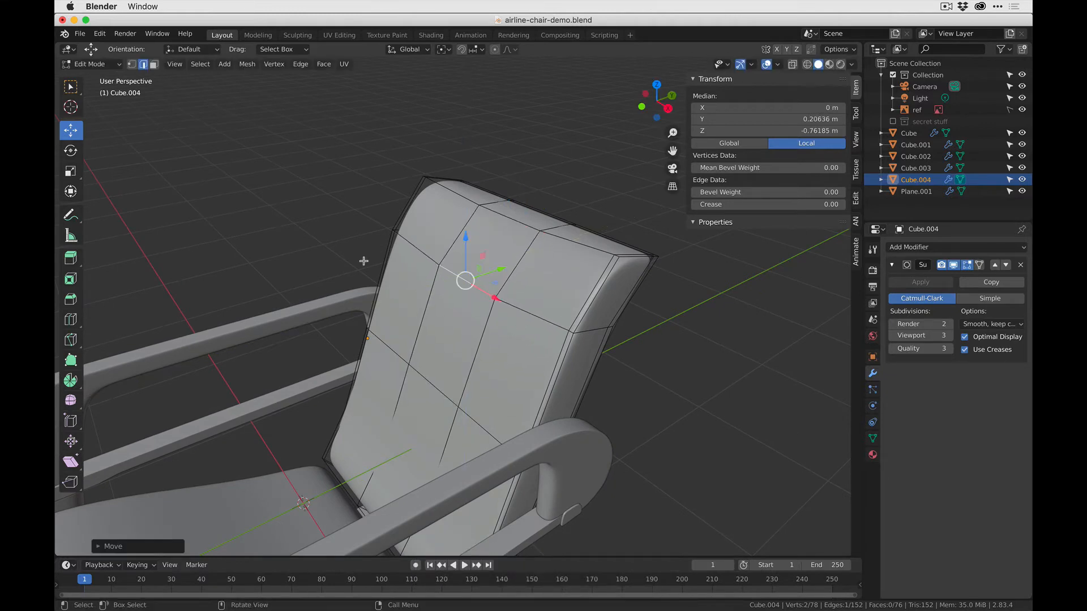
drag(483, 254, 485, 250)
Scale the six side vertices on the backrest's front inward to about three quarters, then check the shape in Object Mode.
middle_drag(473, 326, 492, 171)
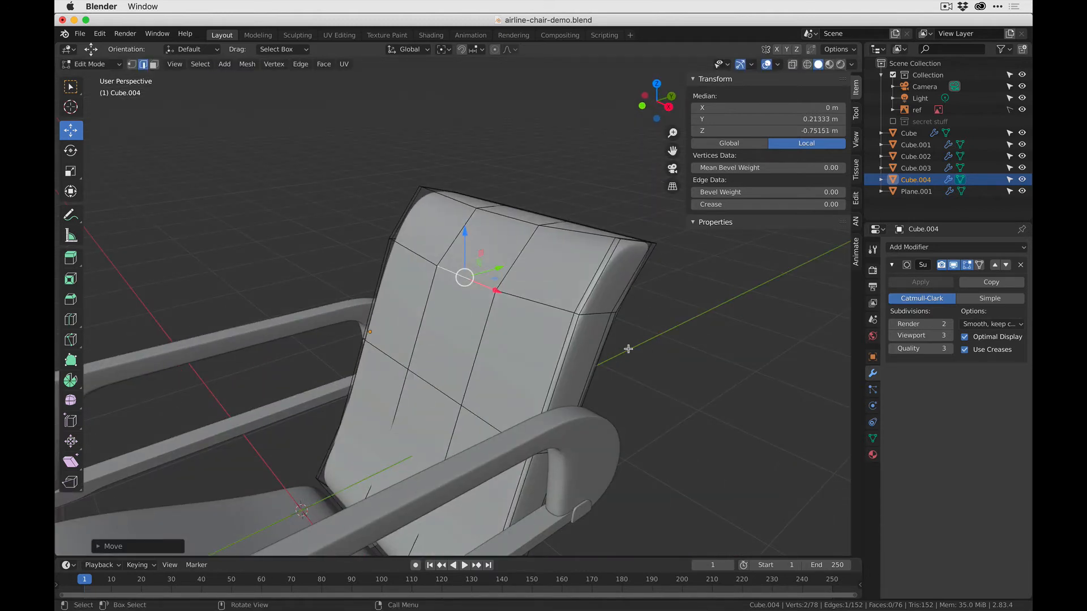
shift+middle_drag(540, 418, 510, 317)
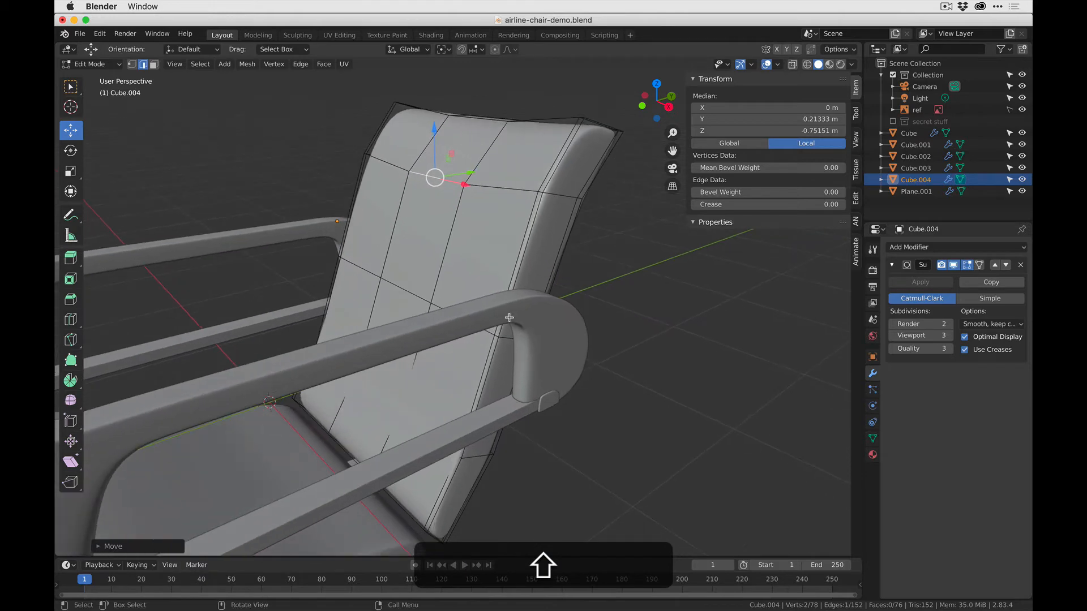
scroll(414, 393, down, 3)
shift+middle_drag(392, 412, 410, 372)
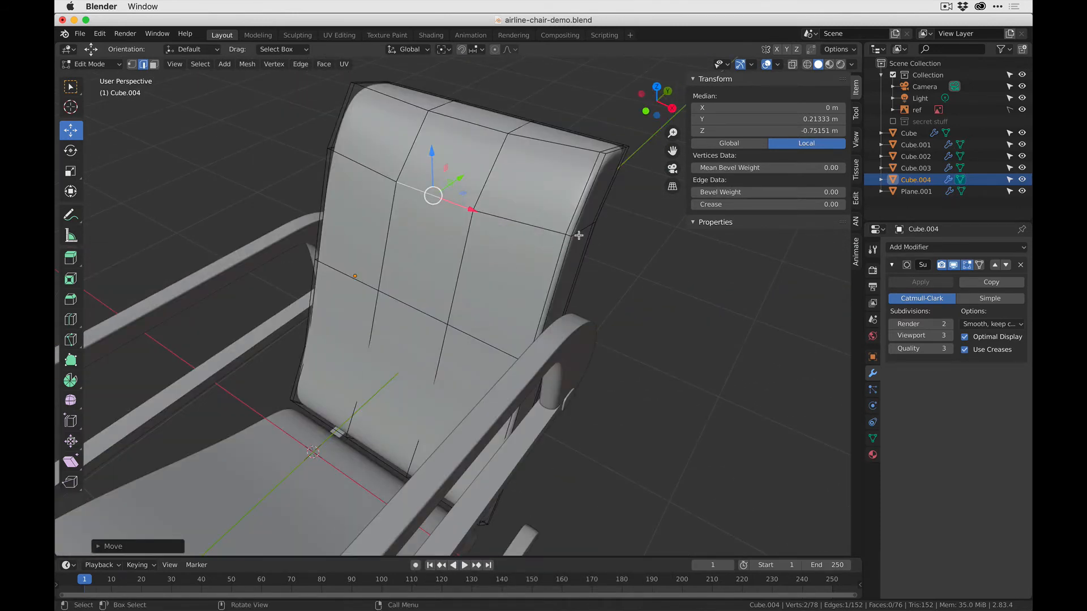
key(1)
click(566, 234)
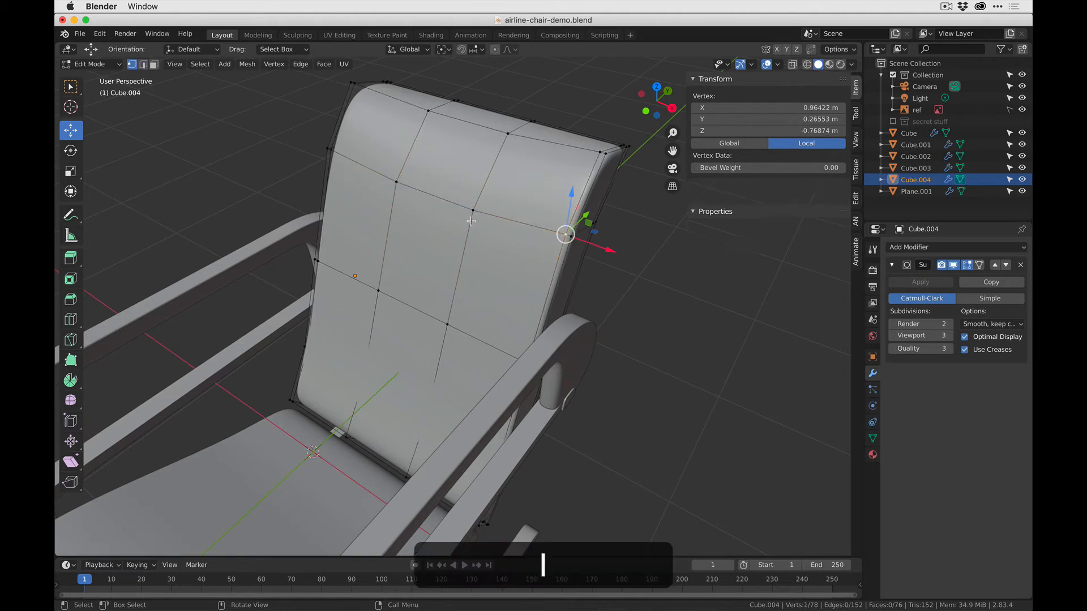
shift+click(332, 149)
shift+click(316, 260)
middle_drag(316, 260, 529, 315)
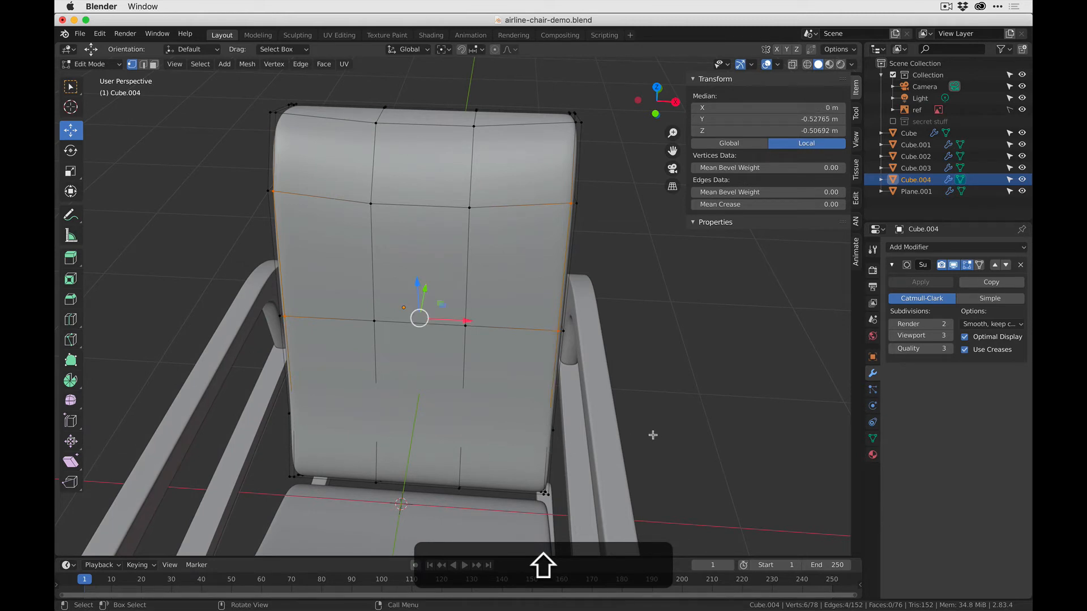
key(s)
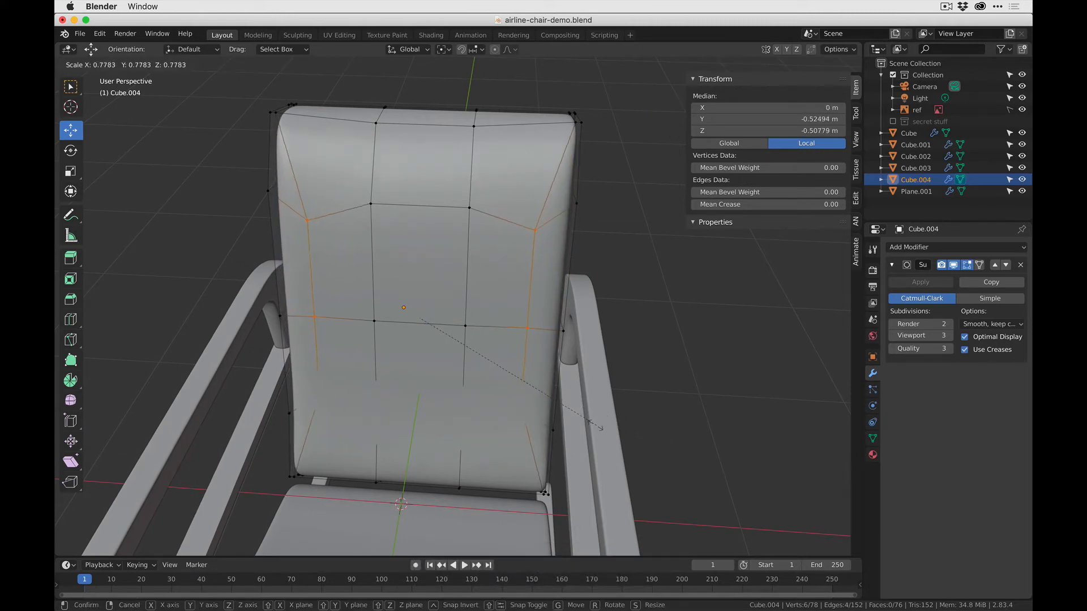
click(577, 419)
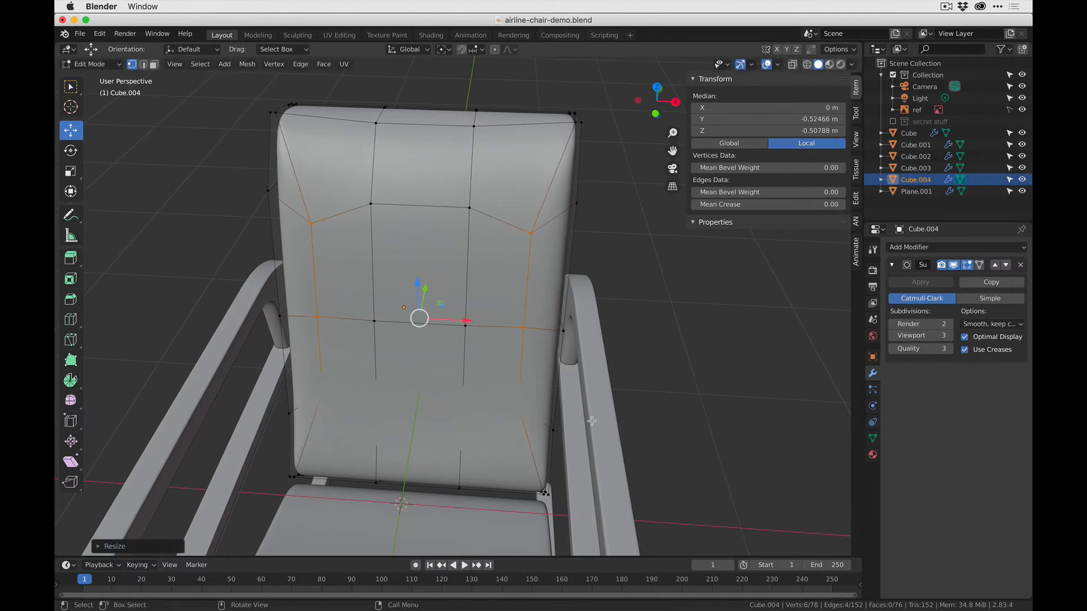
middle_drag(577, 419, 519, 397)
key(Tab)
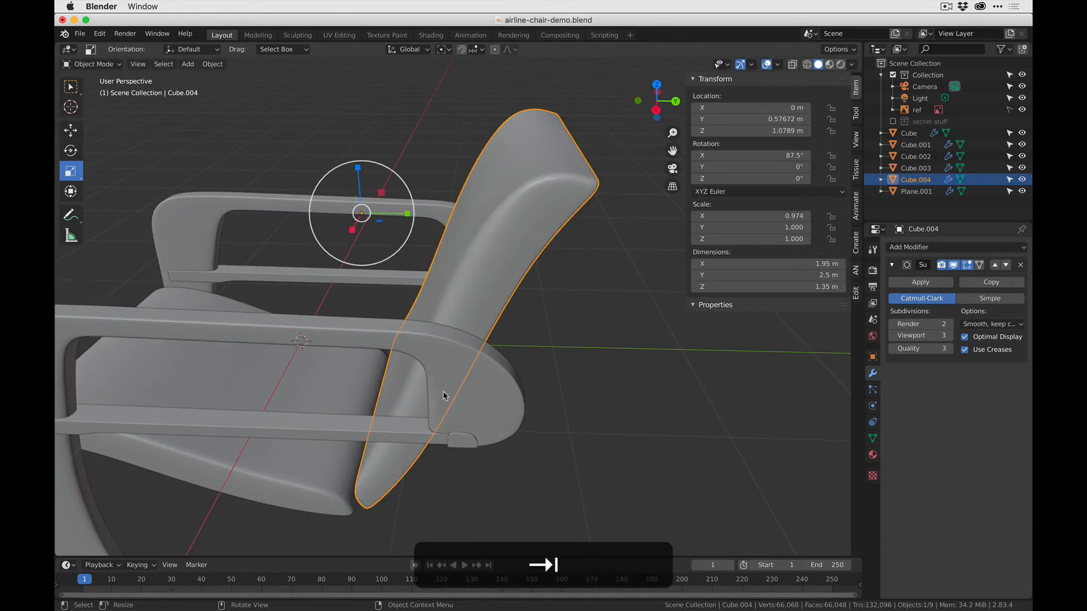
Show the backrest in X-ray from the right view and move the six side vertices on its front back by about 0.06 m.
middle_drag(442, 393, 547, 369)
key(Tab)
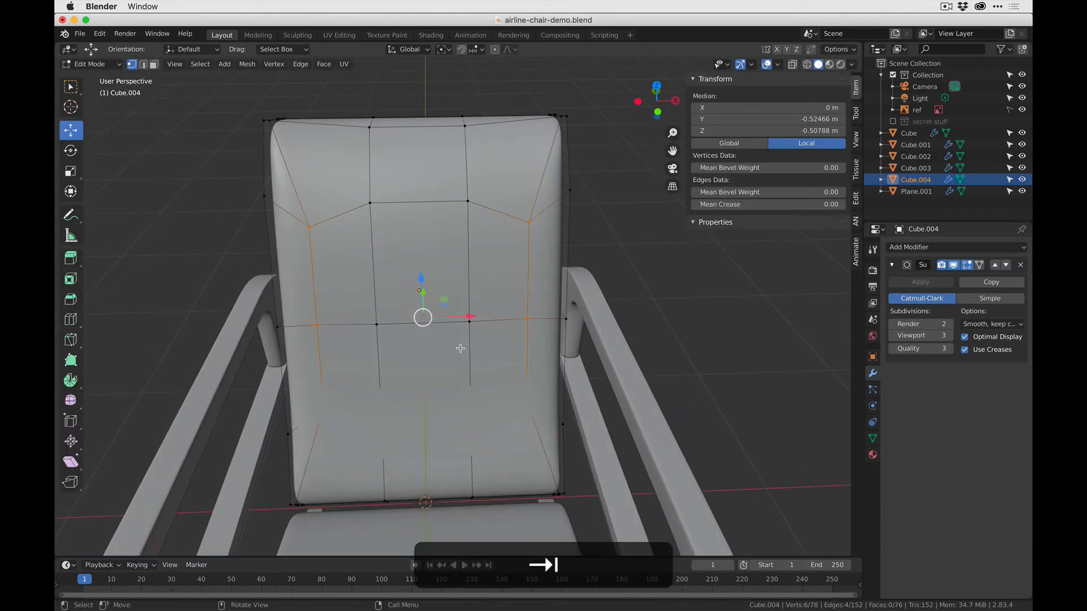
middle_drag(460, 348, 534, 229)
click(463, 214)
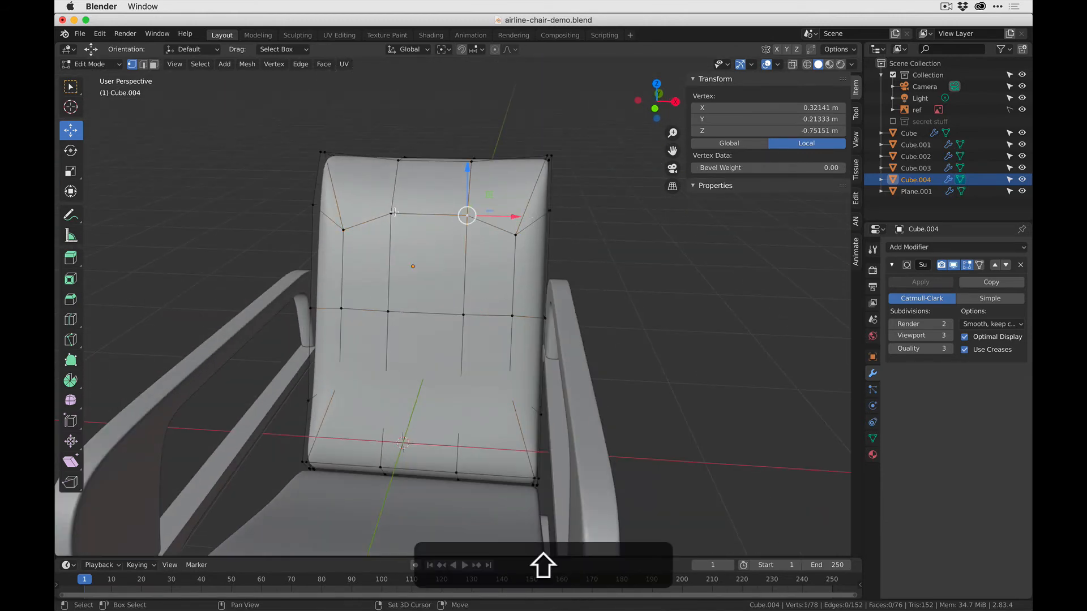
middle_drag(448, 356, 468, 255)
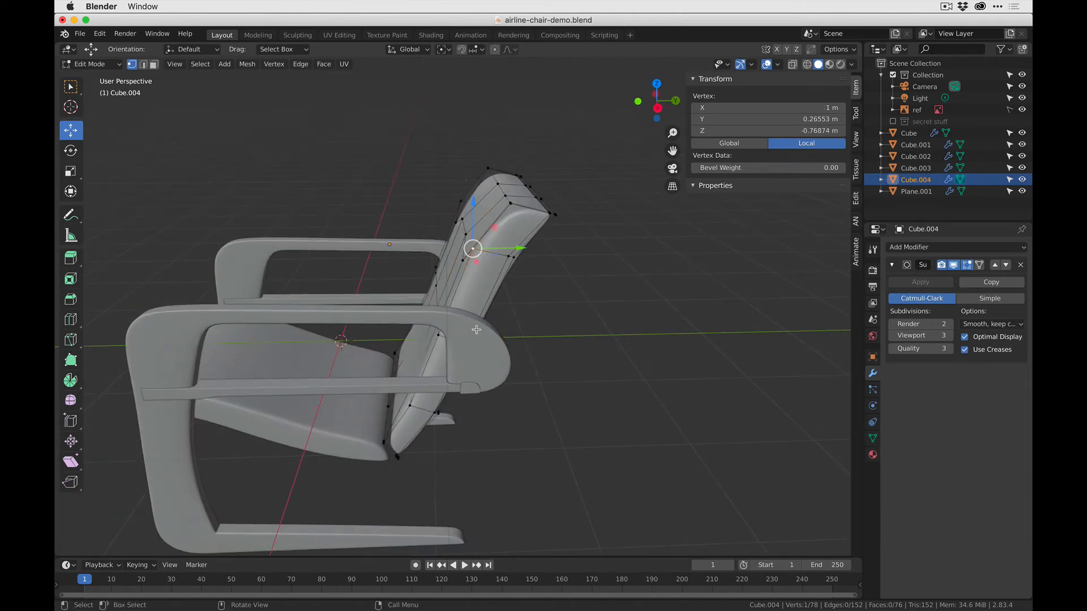
shift+click(438, 335)
shift+click(409, 406)
middle_drag(409, 405, 468, 308)
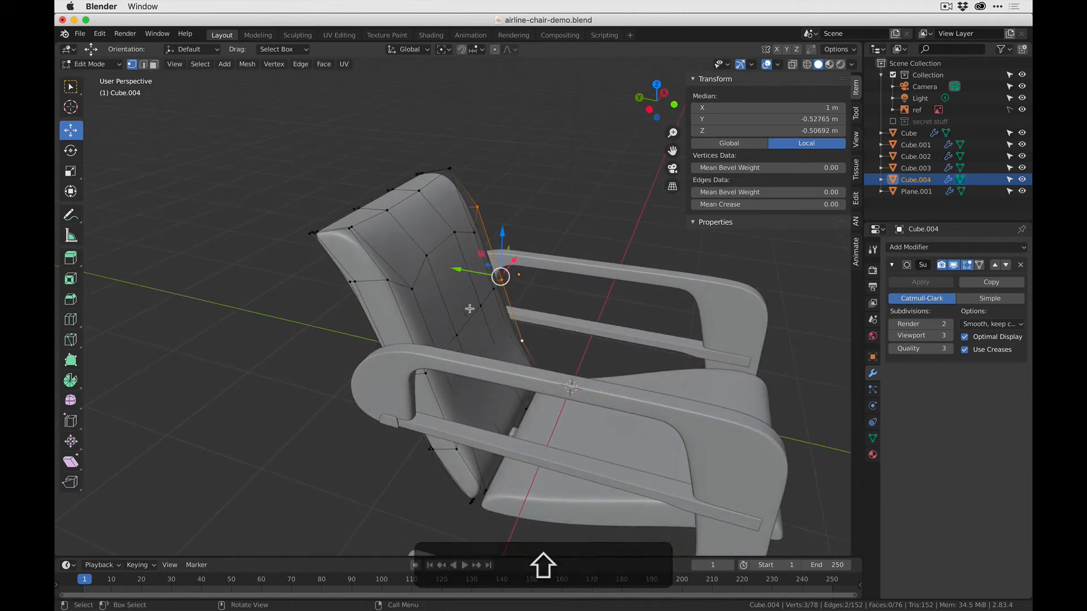
shift+click(458, 450)
middle_drag(458, 449, 512, 409)
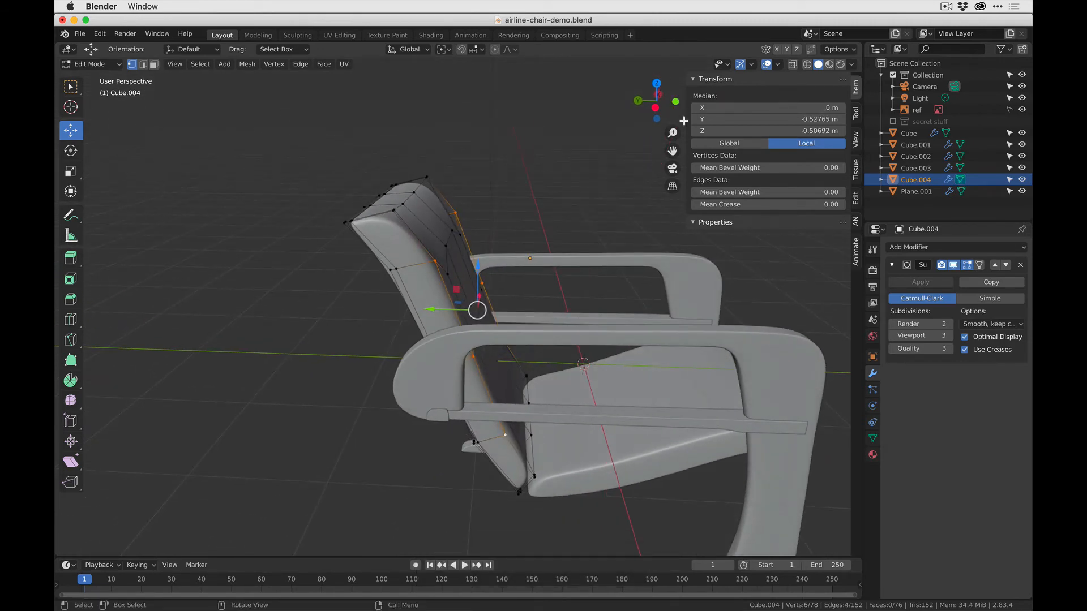
click(655, 108)
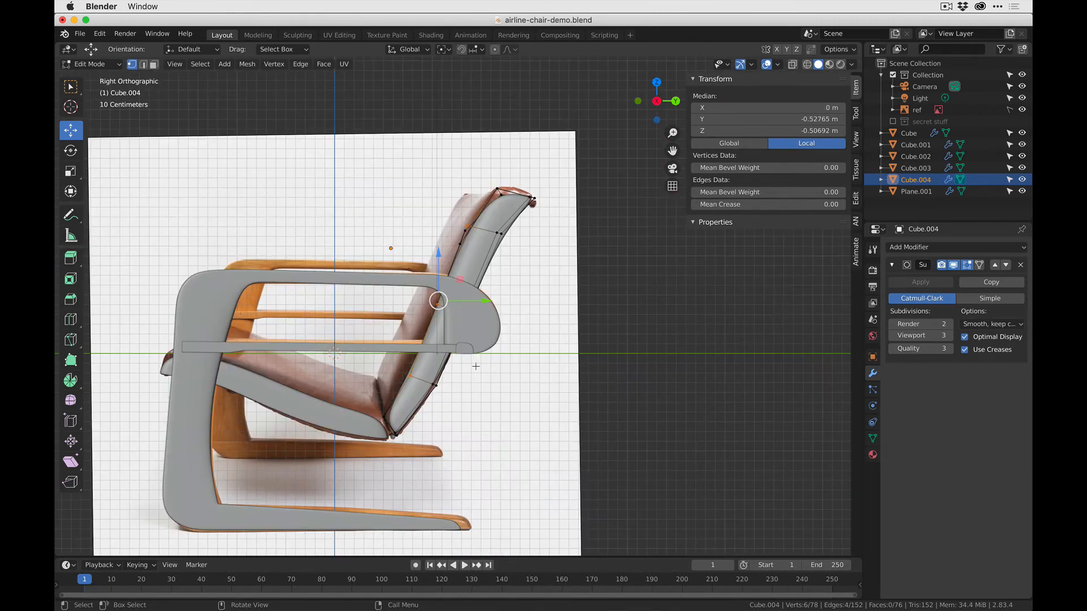
key(alt+z)
key(KP_Decimal)
shift+middle_drag(497, 338, 496, 274)
key(g)
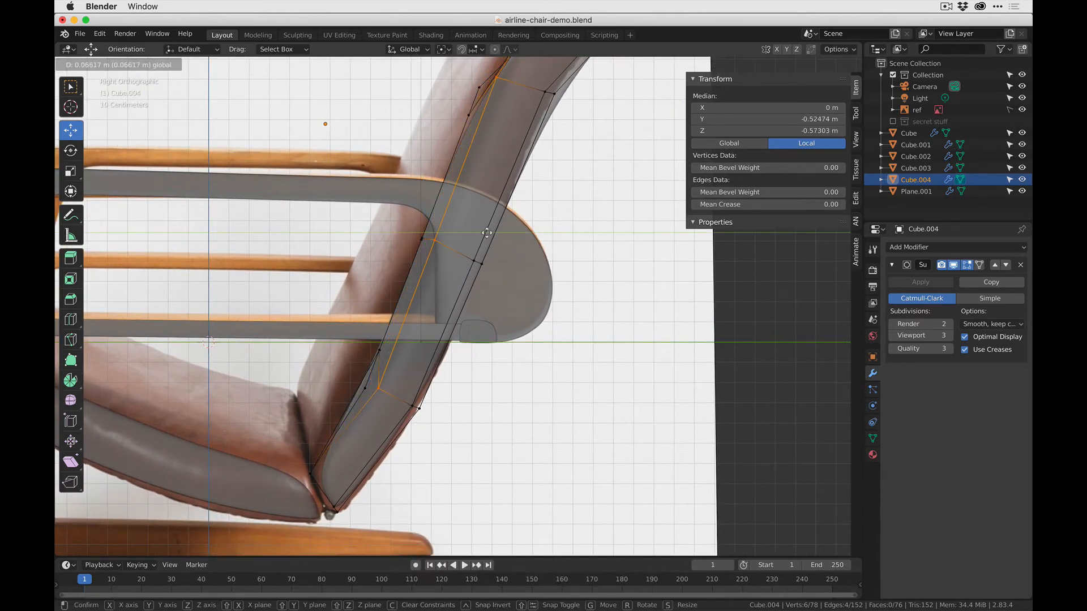
click(486, 234)
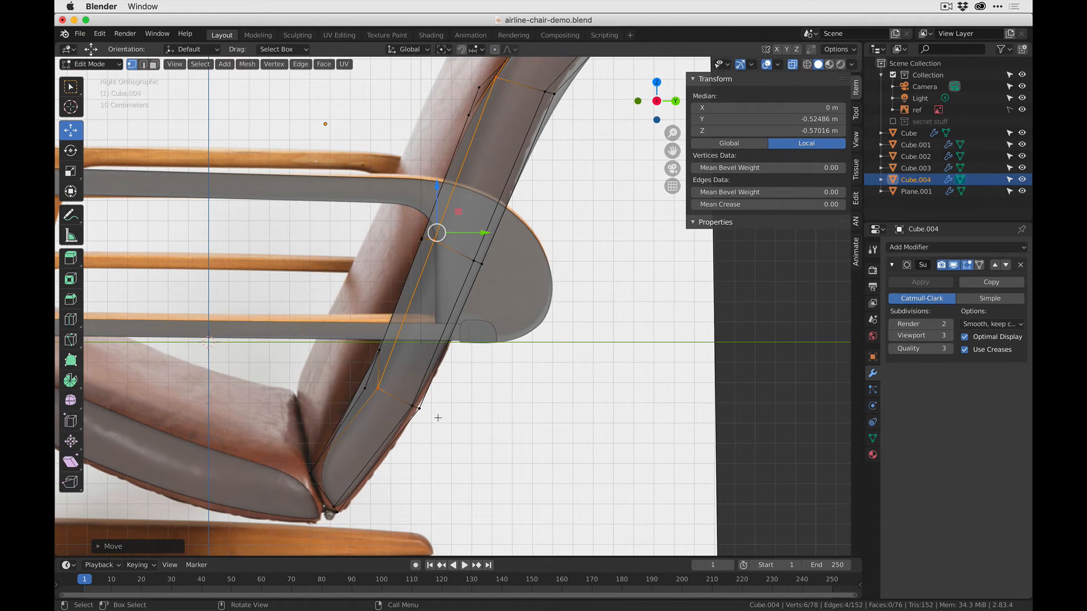
Move the lowest pair of side vertices on the backrest's front to about local Y -1.28 m, Z -0.27 m, and check it in Object Mode.
middle_drag(405, 333, 430, 351)
click(425, 365)
shift+click(331, 342)
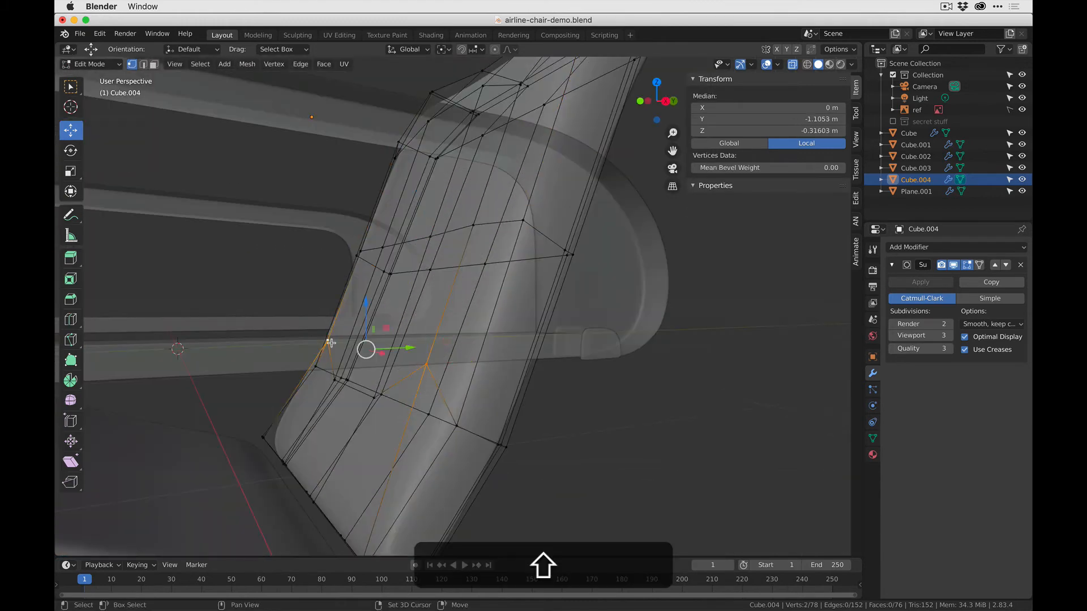
key(g)
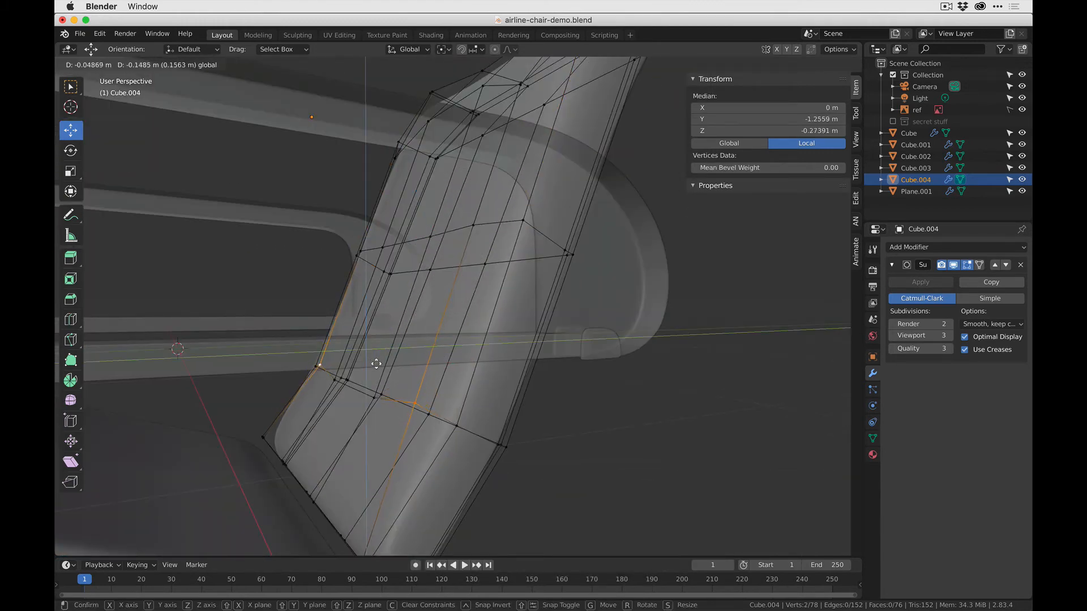
click(376, 364)
middle_drag(376, 365, 400, 384)
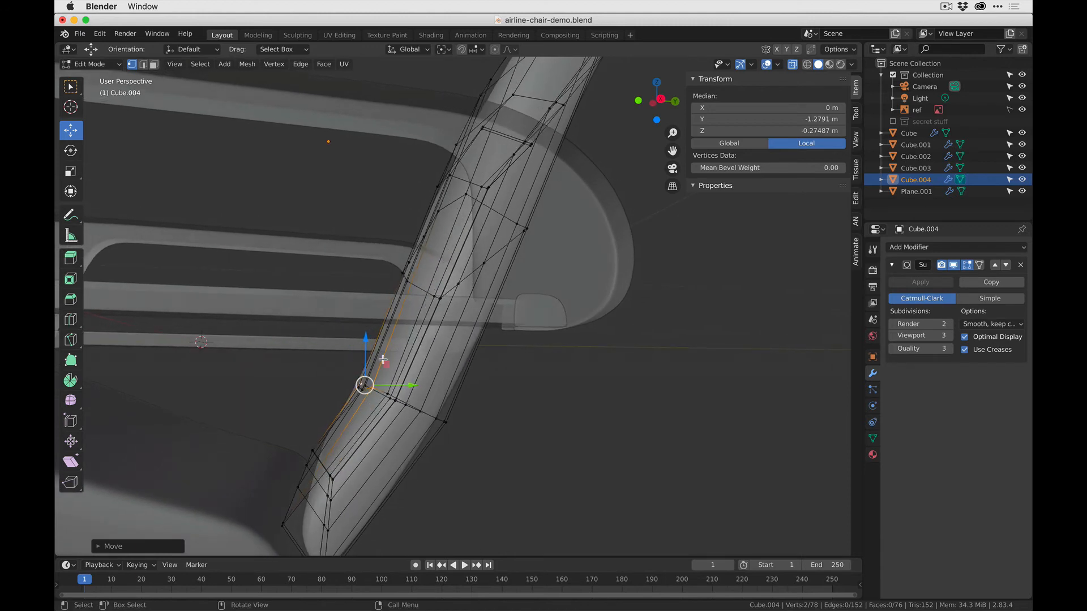
key(Tab)
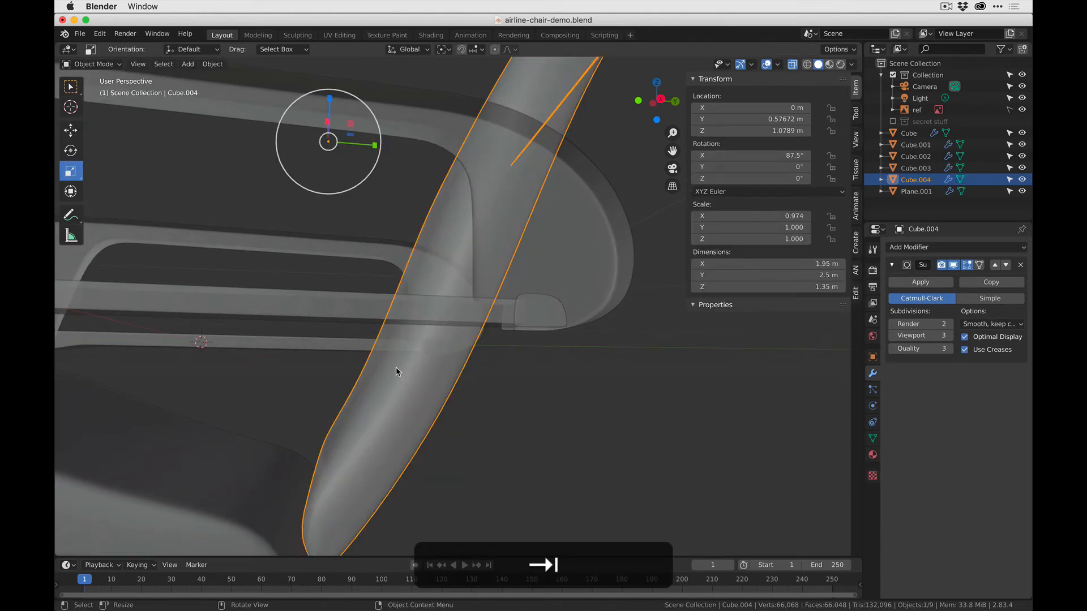
Move the six-vertex lower row on the backrest's front forward in the right view, to about local Y -1.24 m, Z -0.19 m.
click(660, 99)
key(Tab)
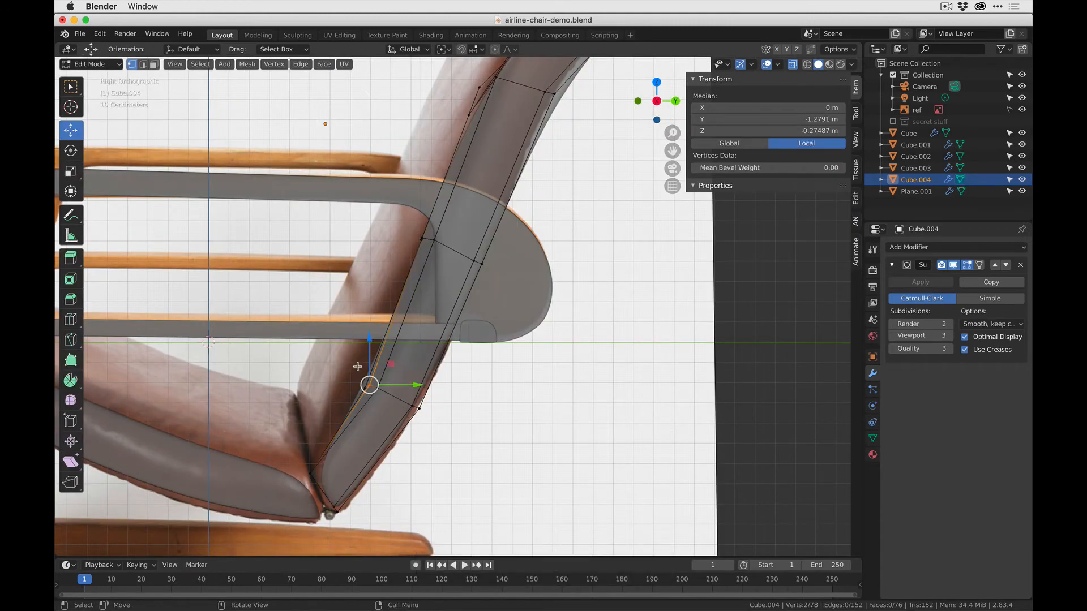
drag(342, 362, 387, 401)
key(g)
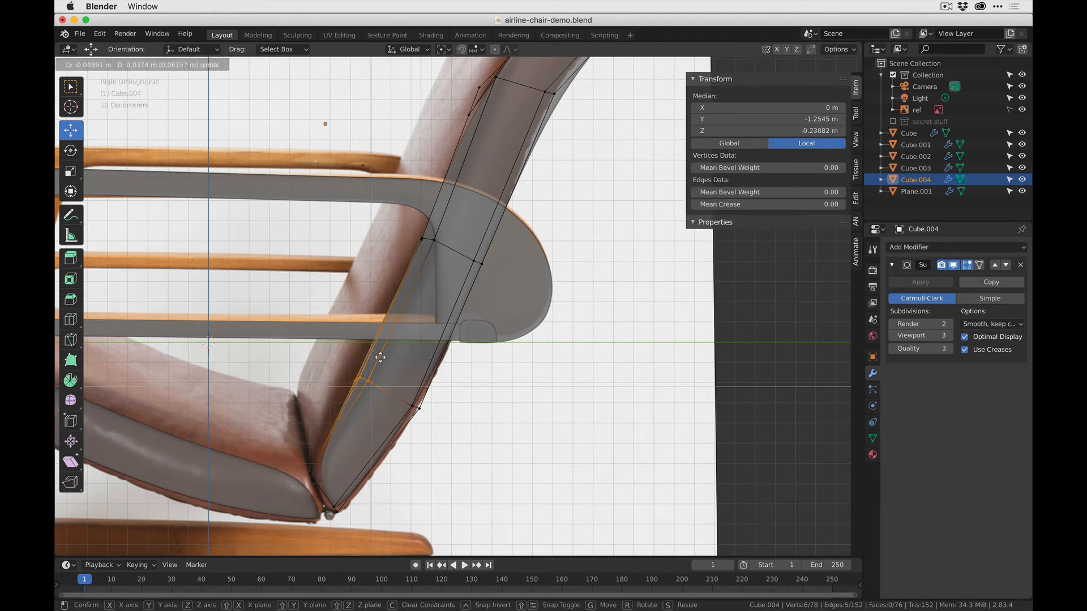
click(373, 354)
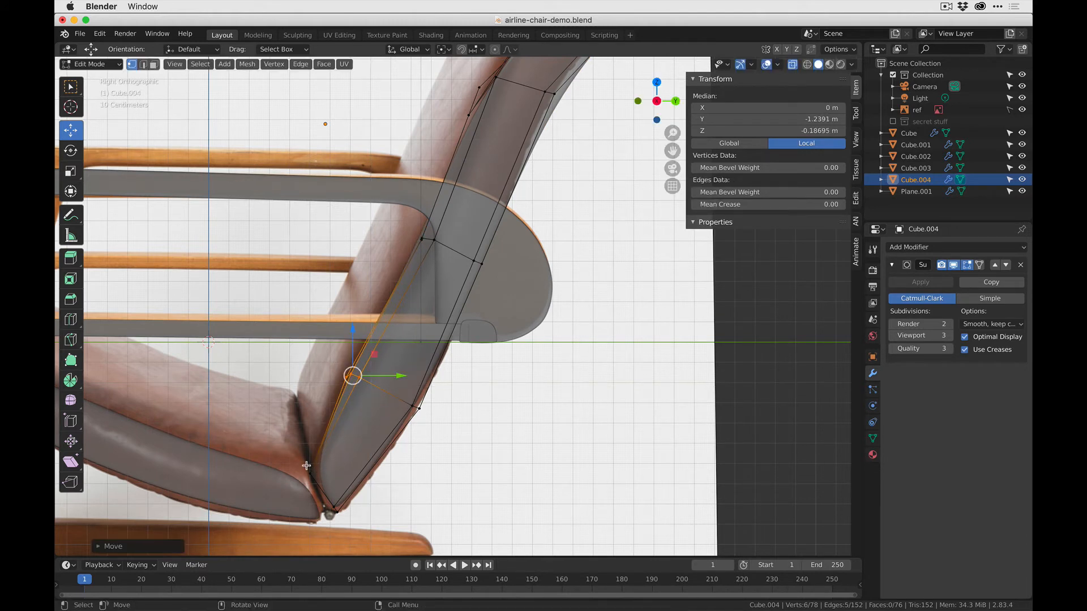
Move the backrest's bottom front vertices slightly forward and up, and its twelve bottom rear vertices slightly down, following the reference image.
drag(306, 465, 360, 539)
key(g)
click(318, 441)
key(g)
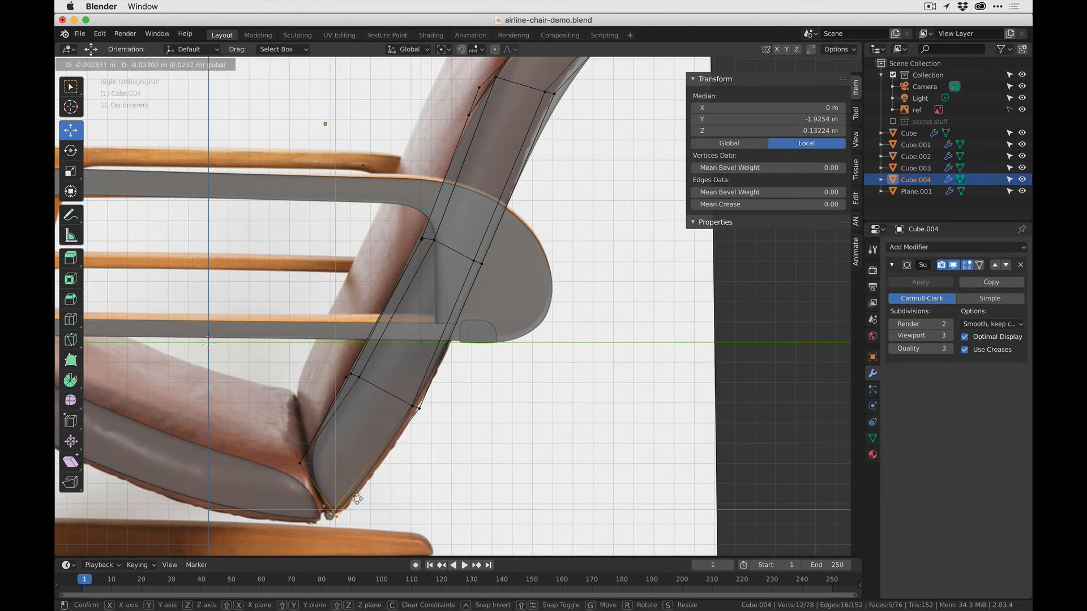
click(357, 501)
Move the backrest's lower rear row to about local Y -1.39 m, Z -0.53 m and the rear row below the top to Y 0.24 m, Z -1.08 m.
click(419, 405)
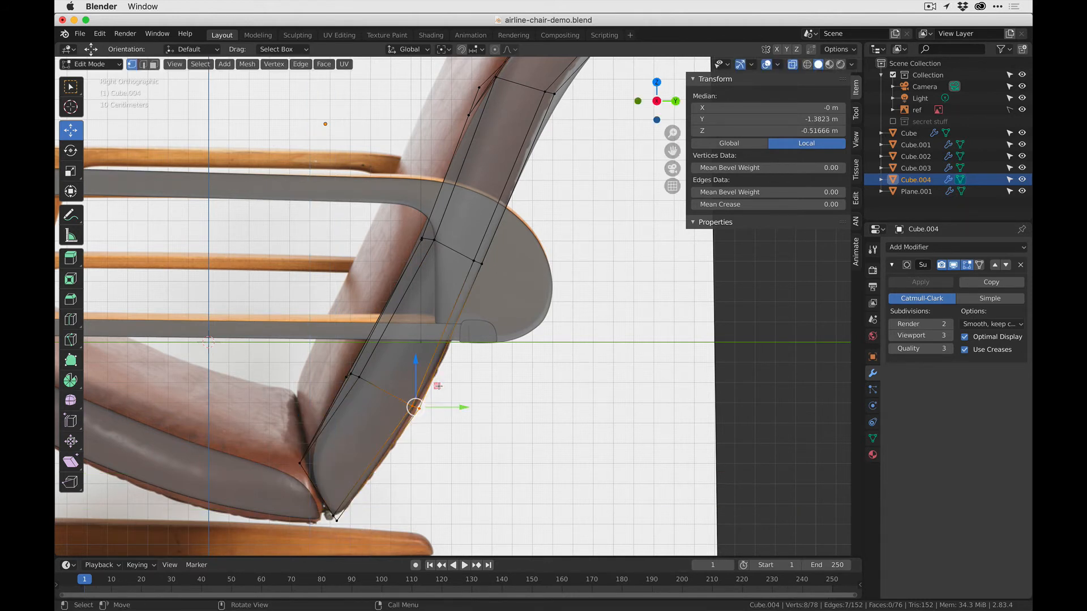
drag(438, 386, 437, 391)
shift+middle_drag(552, 200, 465, 357)
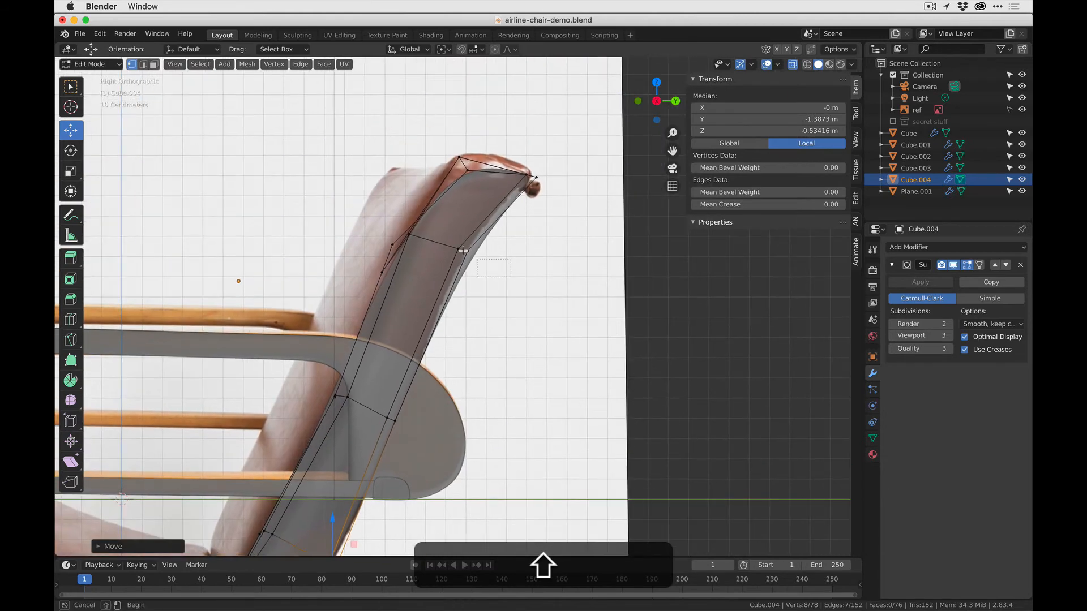
drag(463, 251, 478, 220)
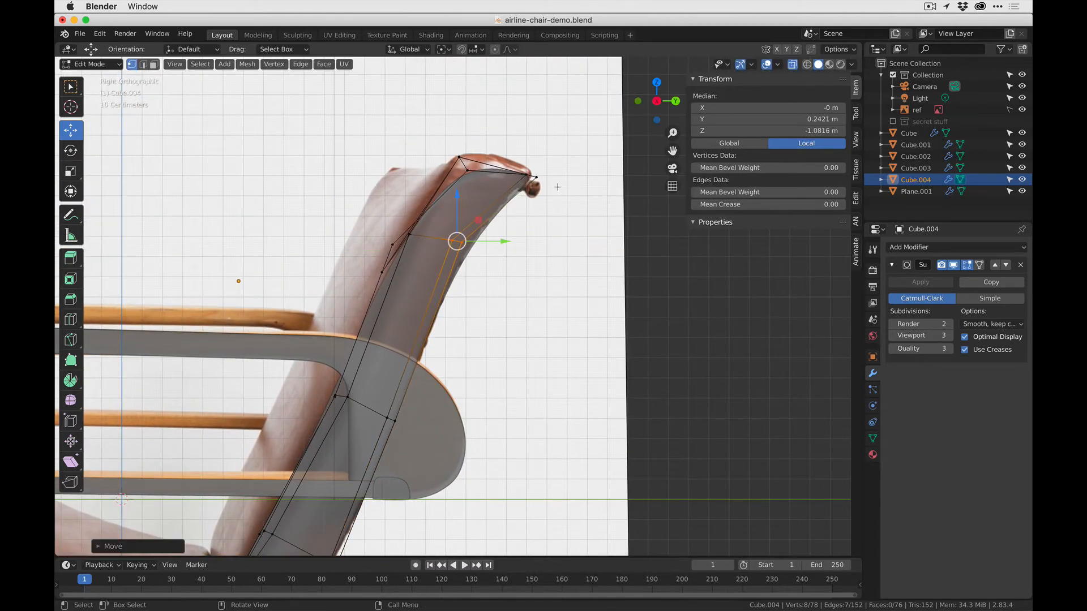
Move the backrest's top rear edge to about local Y 0.62 m, Z -1.45 m and its top front edge to about Y 0.75 m, Z -0.98 m.
drag(464, 144, 559, 146)
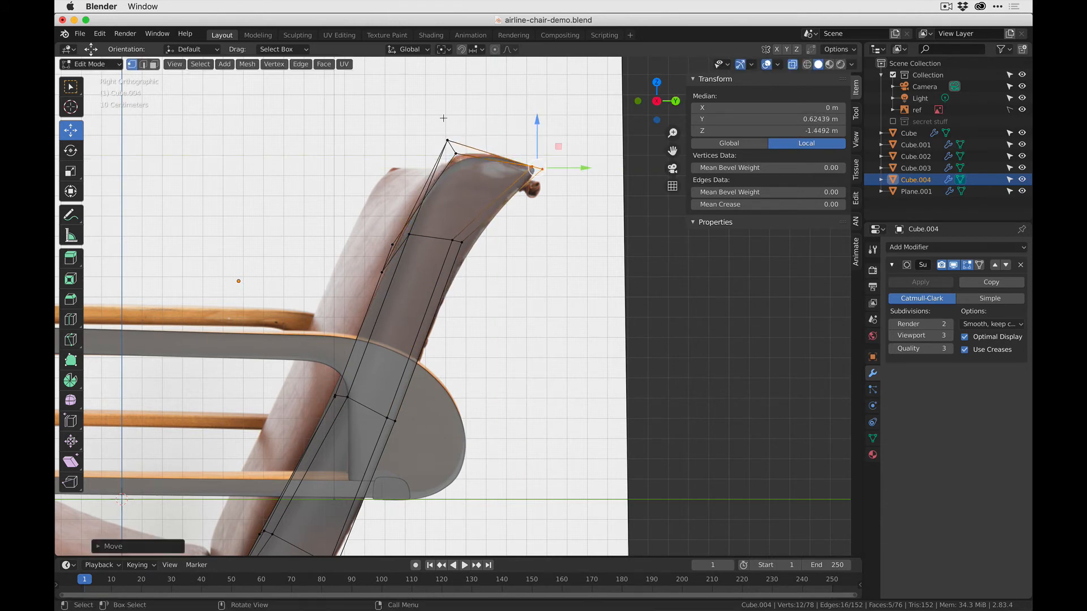
drag(473, 167, 473, 166)
key(g)
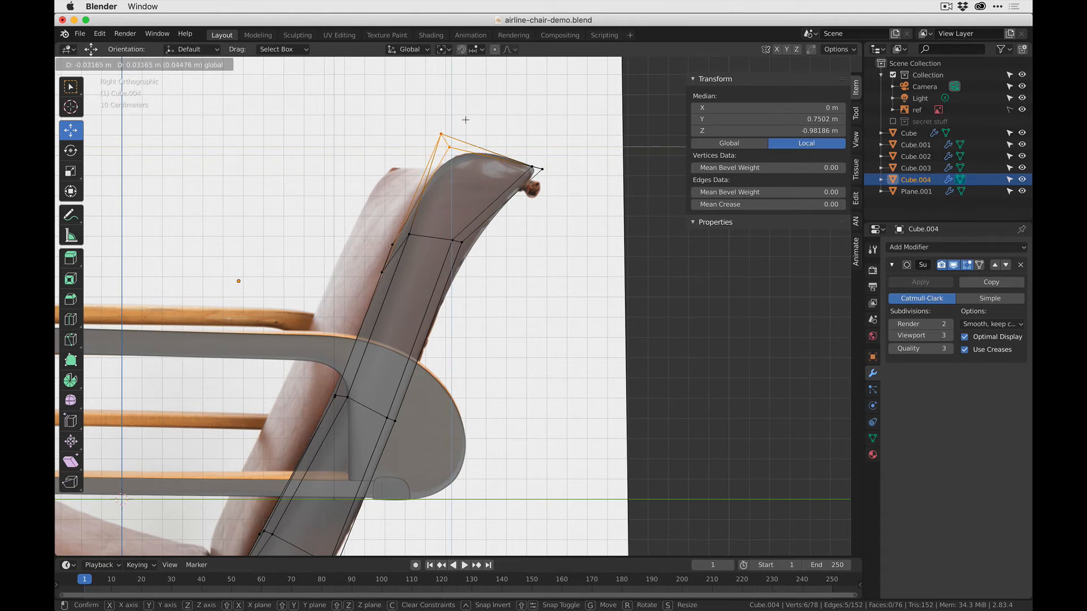
drag(466, 120, 465, 120)
Check the backrest's shape in Object Mode and compare it with the side and three-quarter reference photos in Finder.
shift+middle_drag(390, 320, 429, 256)
middle_drag(429, 256, 508, 249)
click(568, 283)
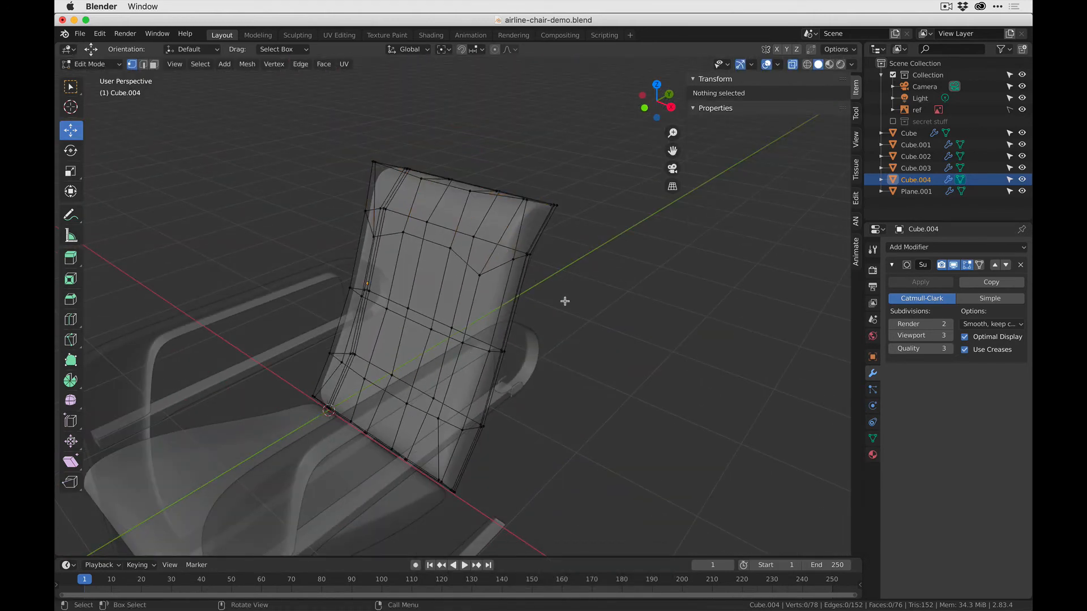
key(Tab)
middle_drag(432, 376, 471, 431)
key(Tab)
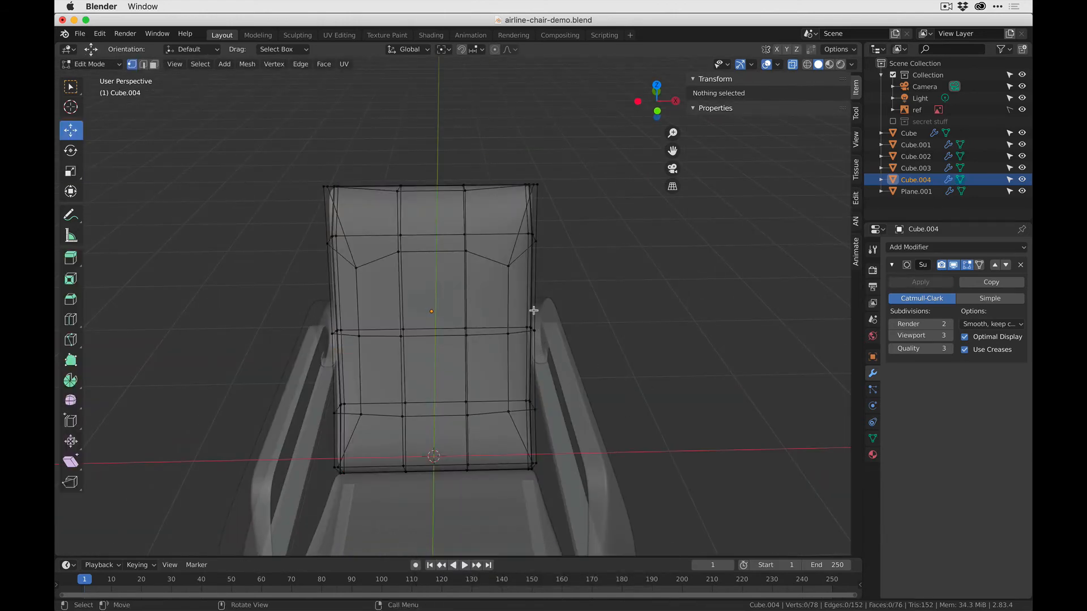
key(super+Tab)
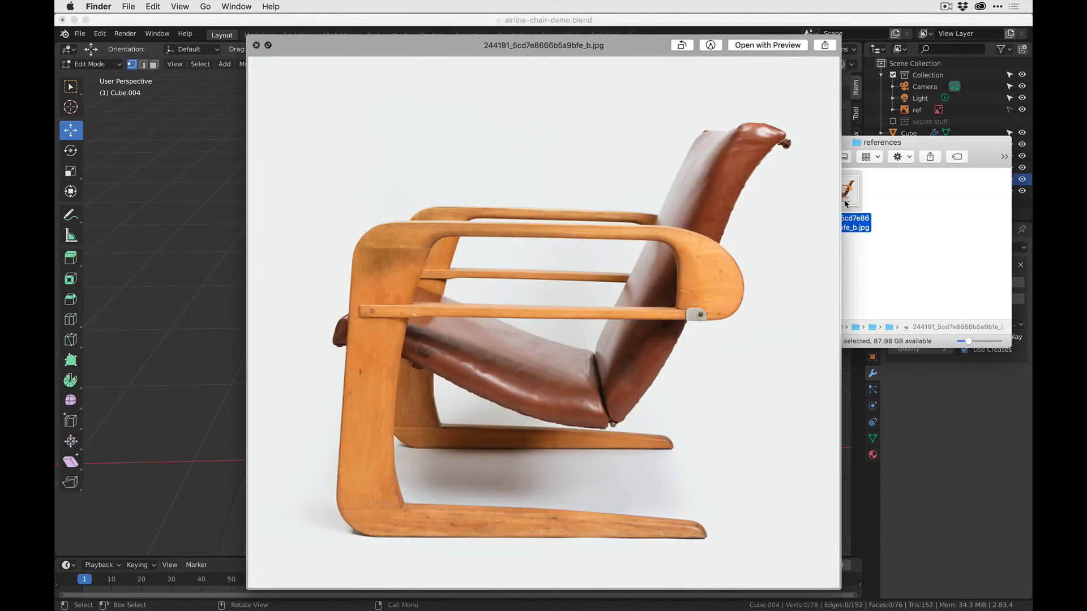
key(Left)
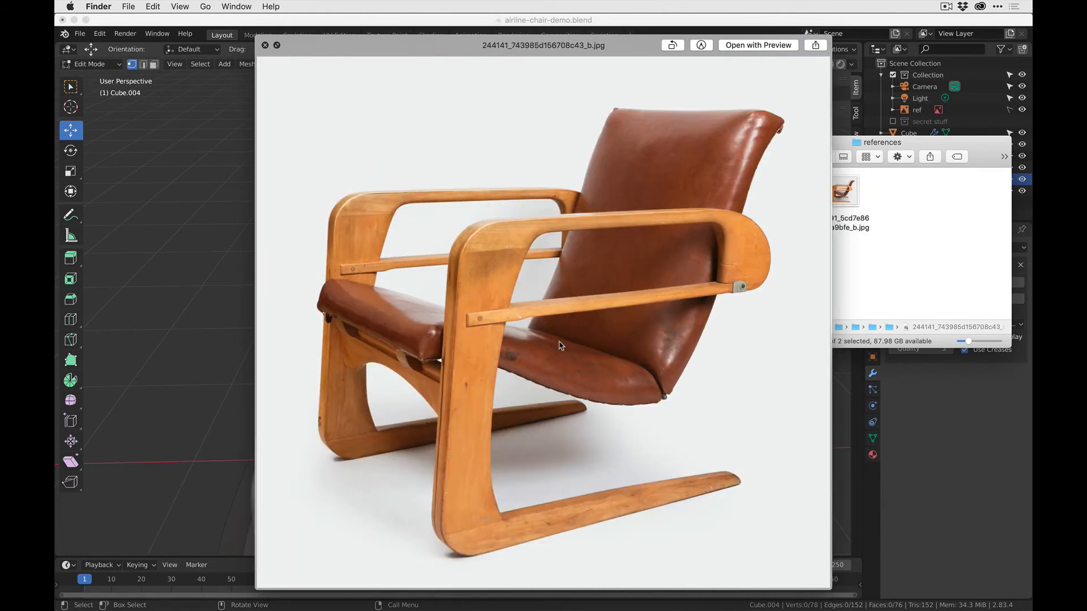
click(278, 23)
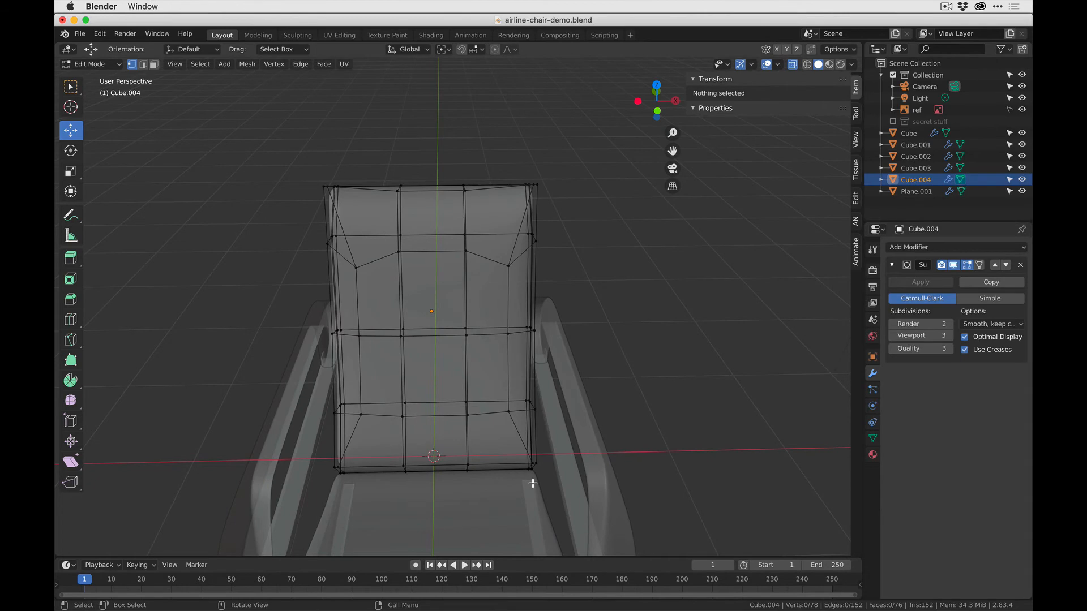
Raise the two front corner vertices at the backrest's top to about local Y 0.81 m.
middle_drag(532, 484, 630, 304)
scroll(551, 274, up, 4)
click(478, 249)
shift+click(282, 241)
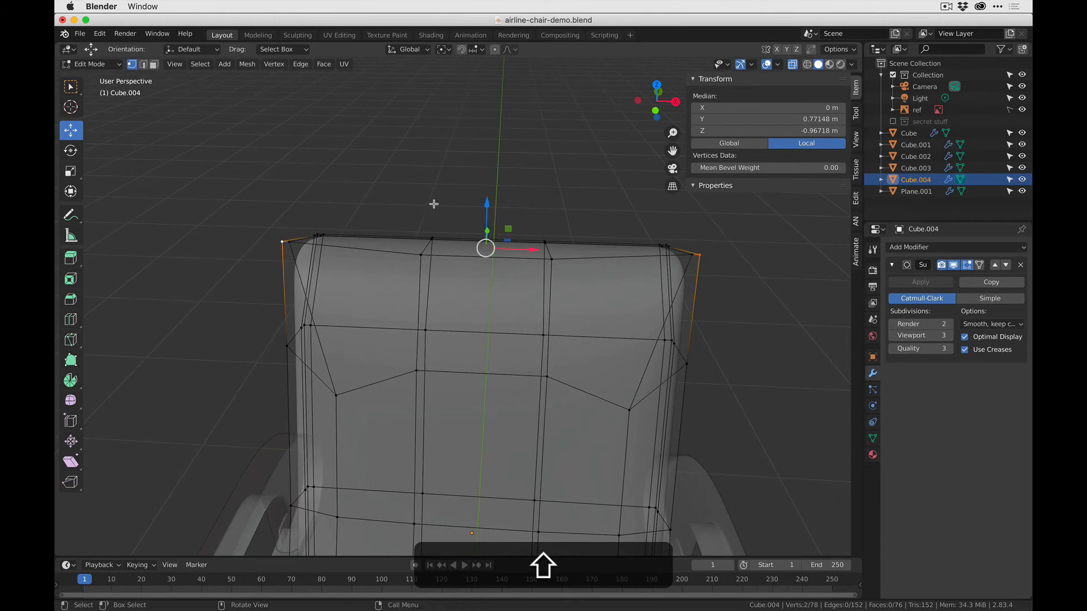
drag(485, 205, 488, 193)
Select the two inner side vertices below the backrest's top and examine the raised corners from both sides and in Object Mode.
middle_drag(456, 287, 387, 296)
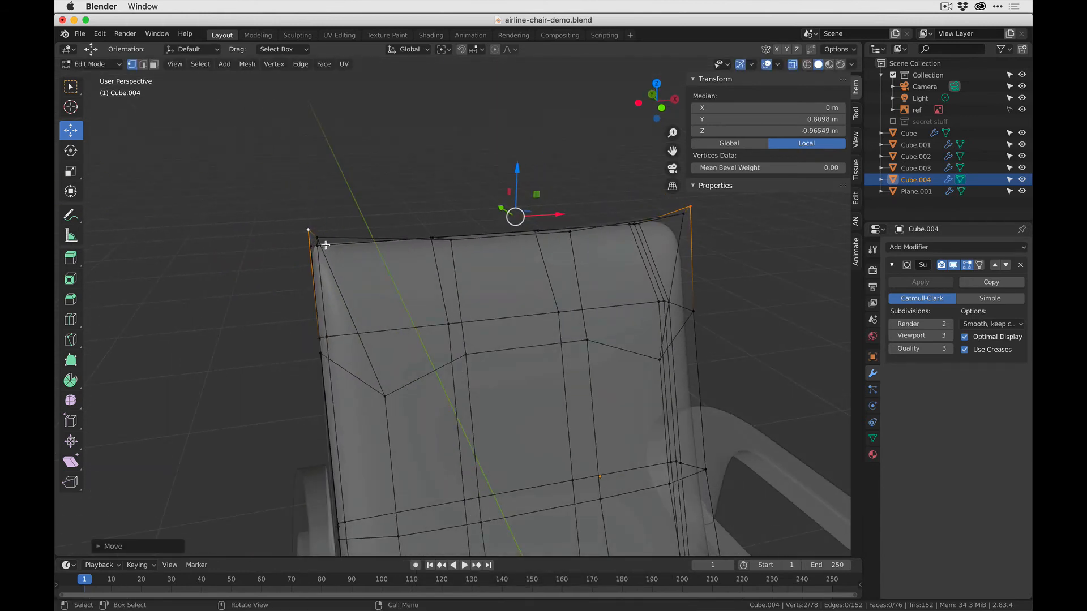
middle_drag(425, 238, 456, 235)
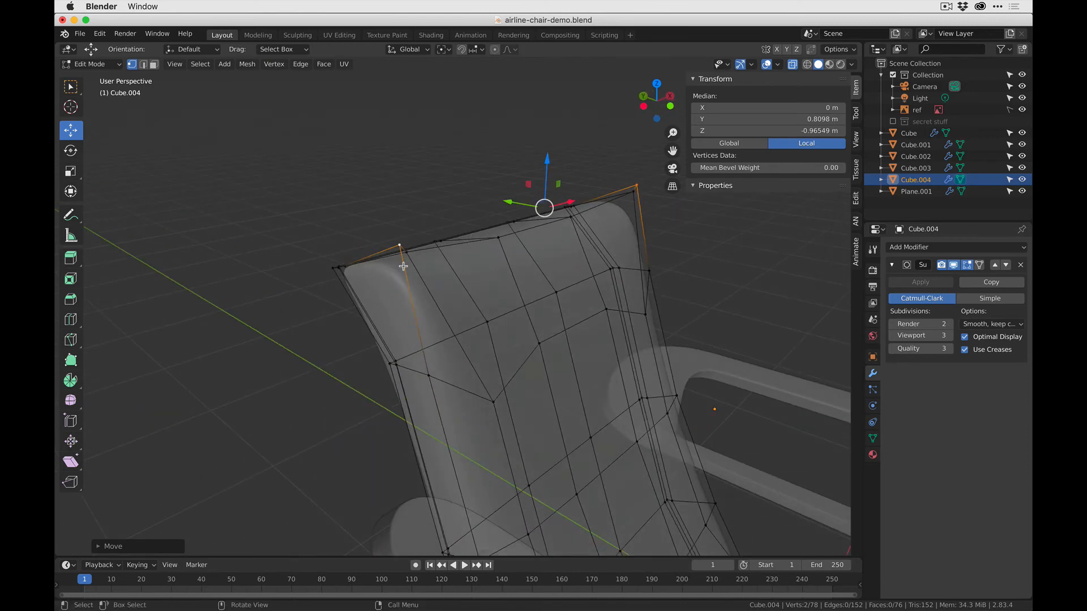
middle_drag(441, 343, 397, 324)
click(379, 347)
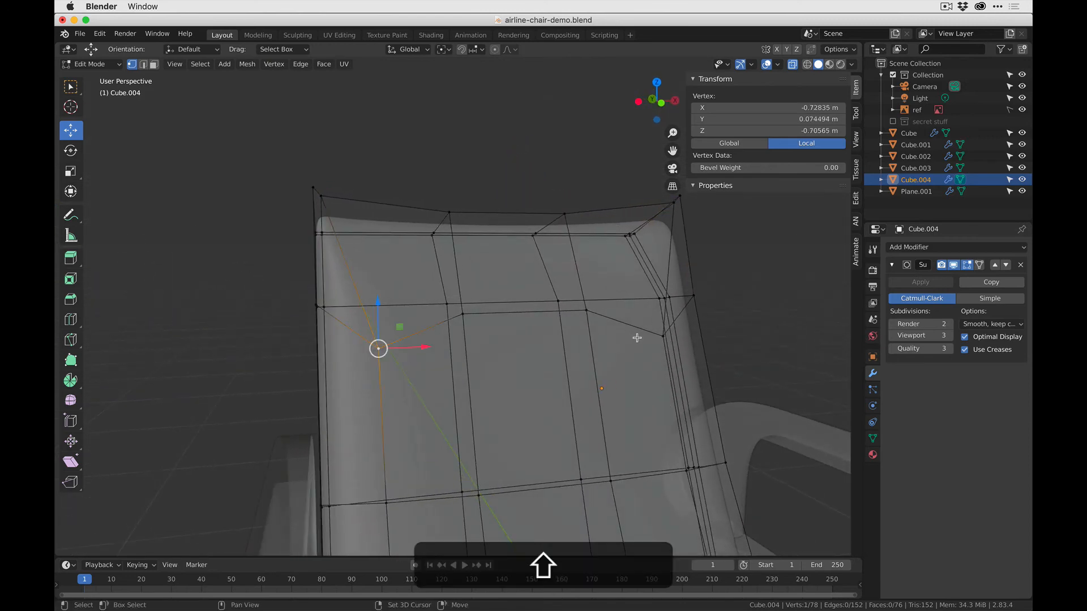
shift+click(662, 336)
middle_drag(662, 336, 587, 185)
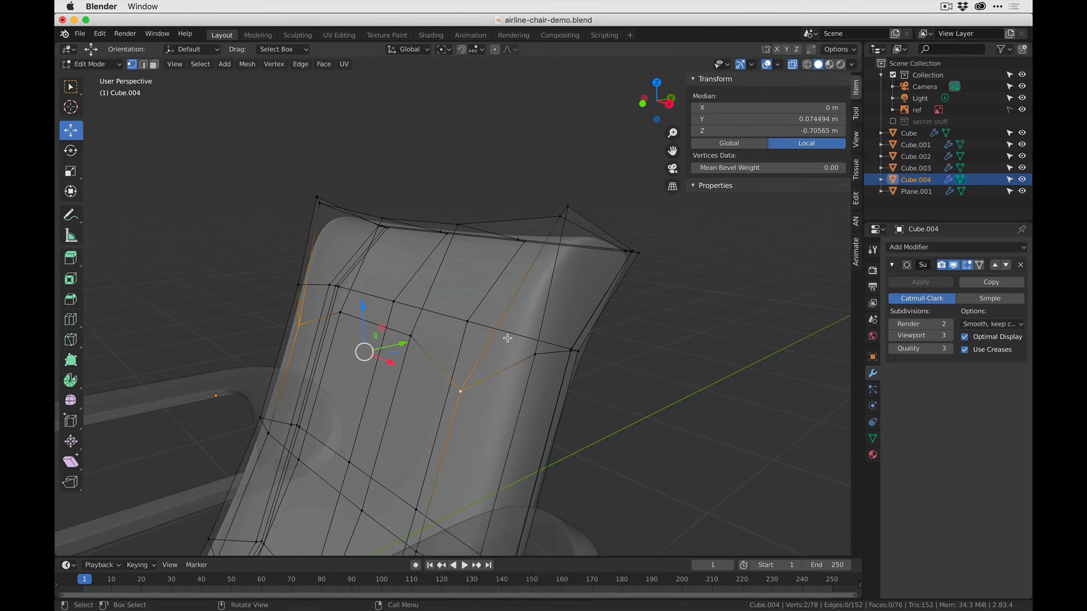
key(Tab)
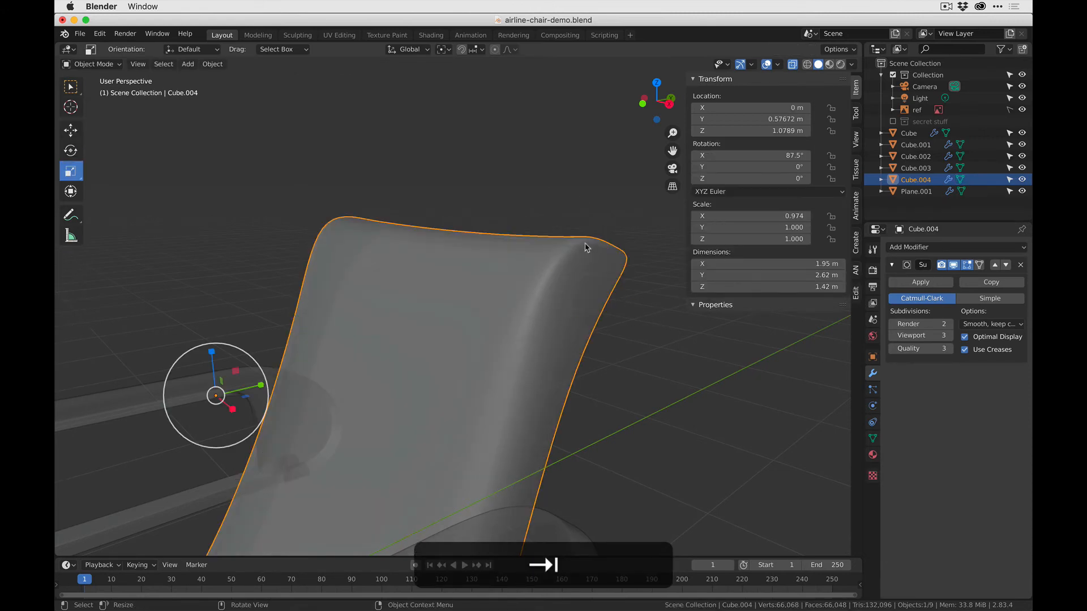
key(Tab)
Select the two outer corner vertices at the front of the backrest's lower edge in Edit Mode.
shift+middle_drag(555, 279, 600, 117)
scroll(538, 315, down, 2)
shift+middle_drag(462, 431, 515, 370)
scroll(515, 370, up, 2)
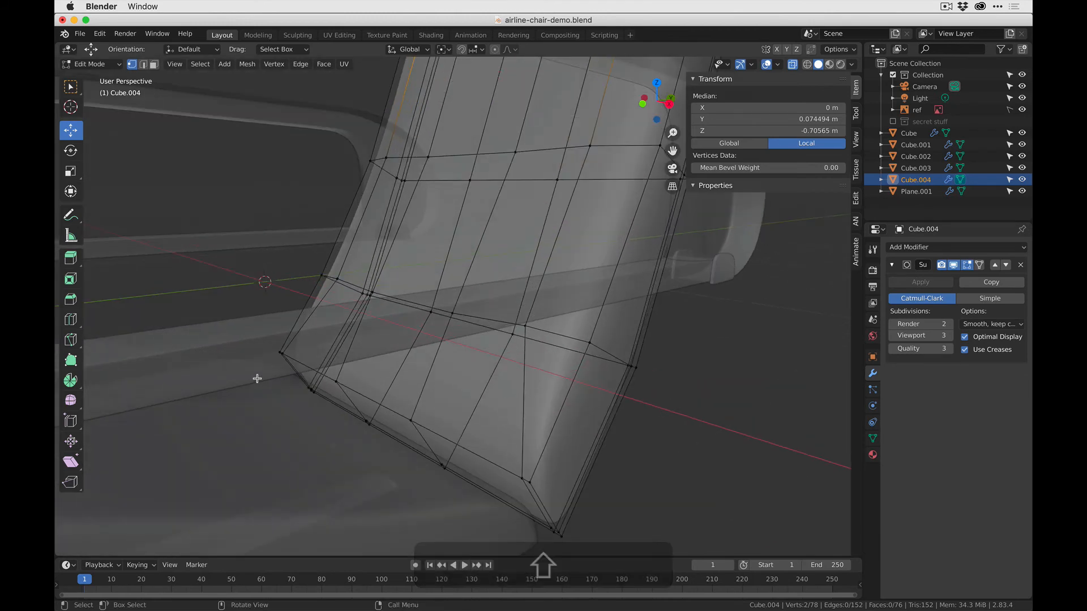
click(280, 352)
shift+click(530, 482)
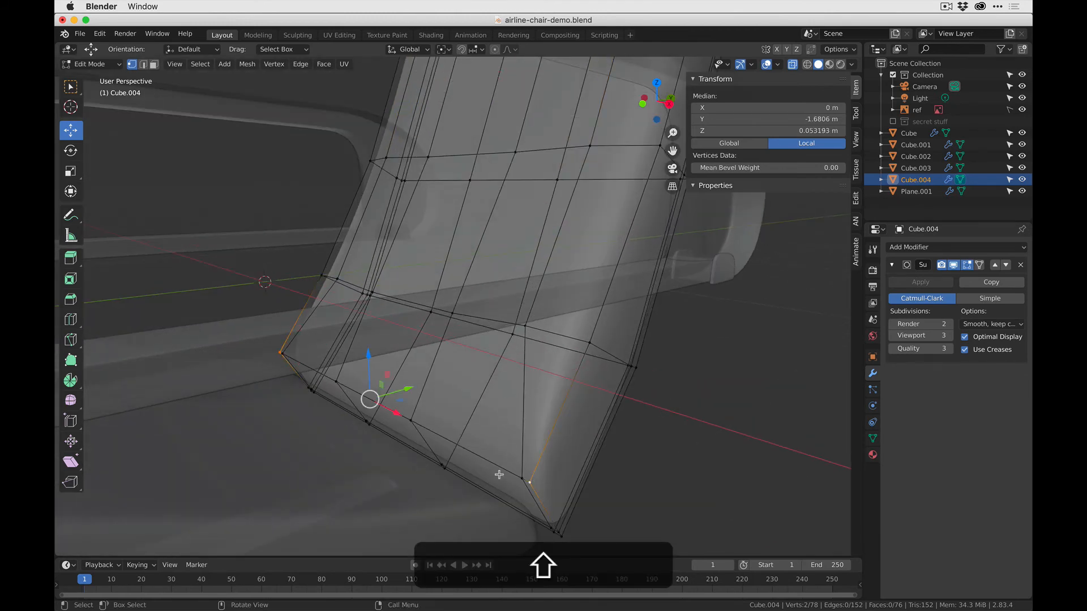
key(g)
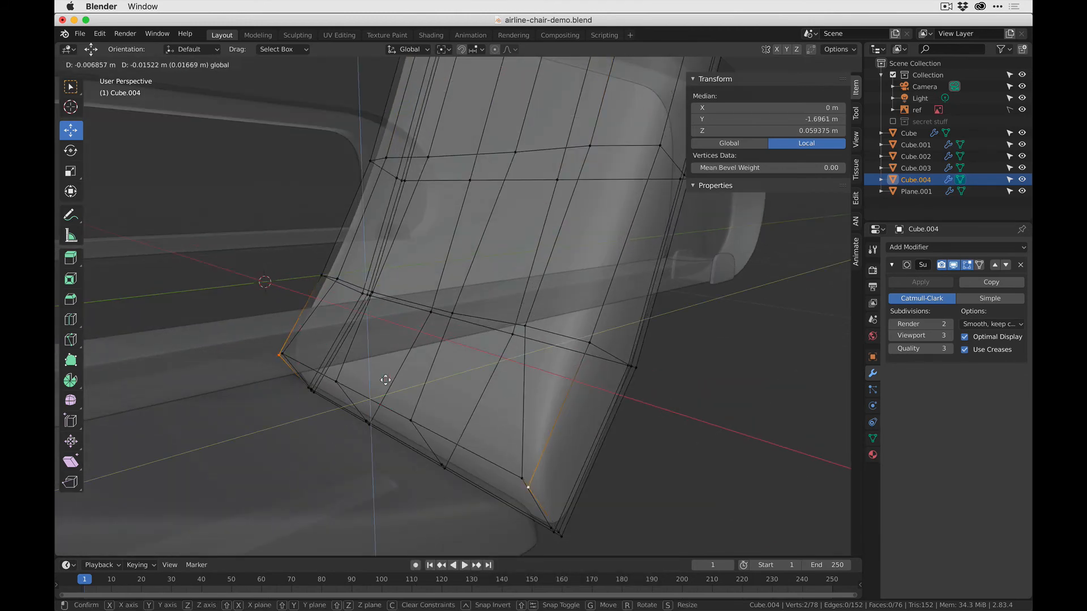
click(391, 386)
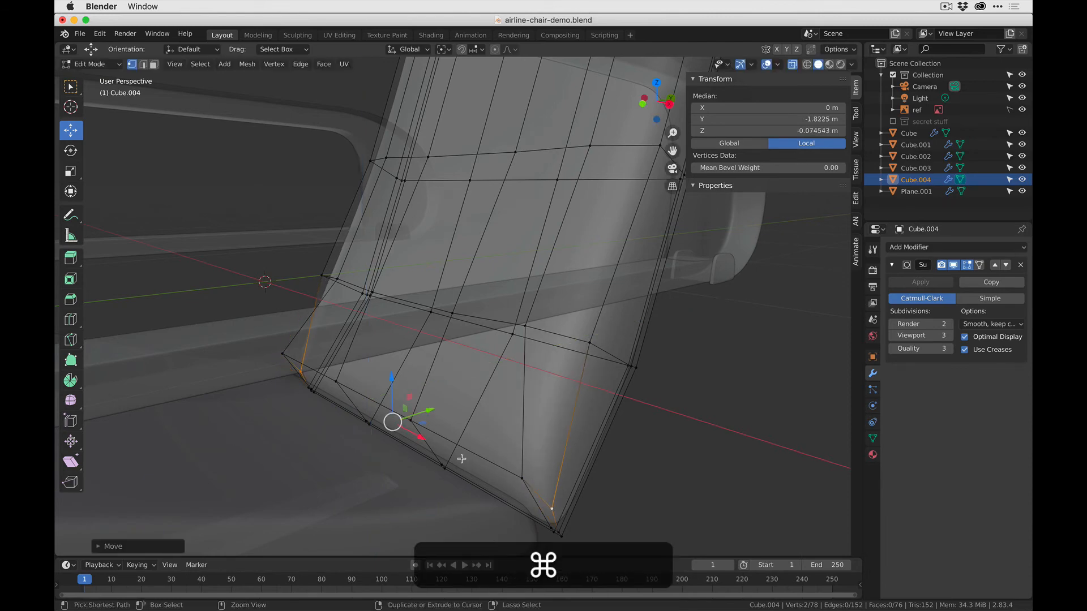
key(super+z)
Shift the two lower front corner vertices of the backrest slightly, adjusting them in side view, and check the shape in Object Mode.
mouse_move(482, 435)
middle_down()
mouse_move(471, 439)
mouse_move(495, 417)
middle_up()
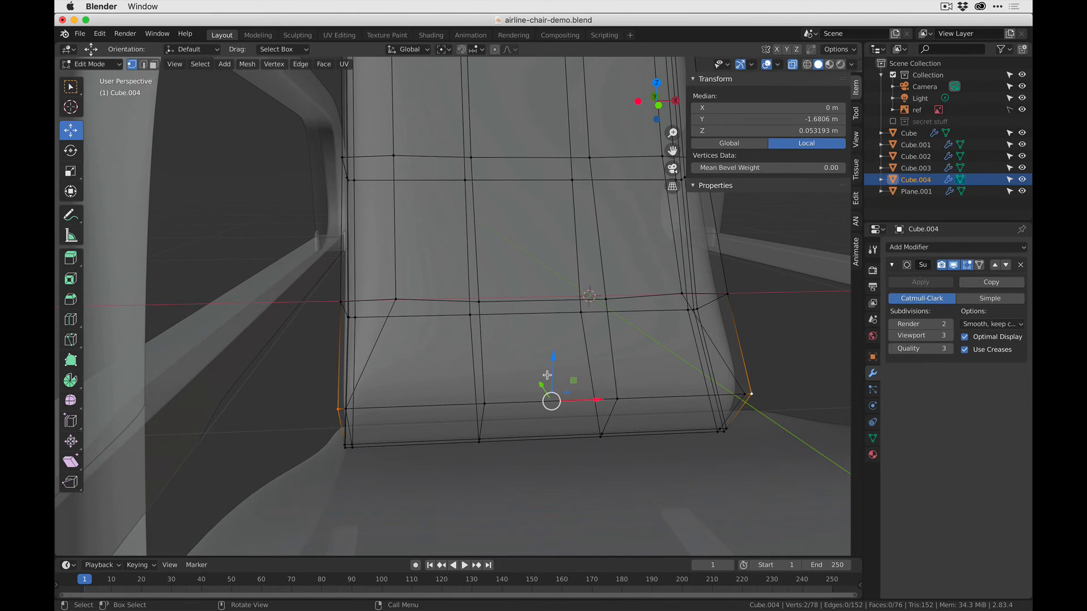
key(g)
click(548, 378)
middle_drag(453, 403, 515, 396)
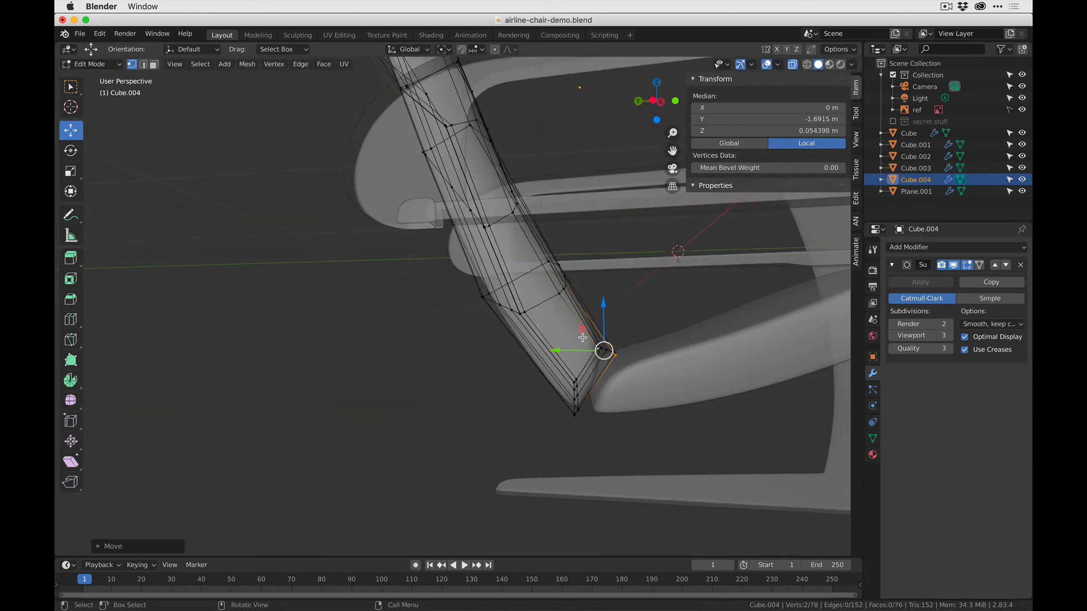
drag(583, 330, 588, 325)
key(Tab)
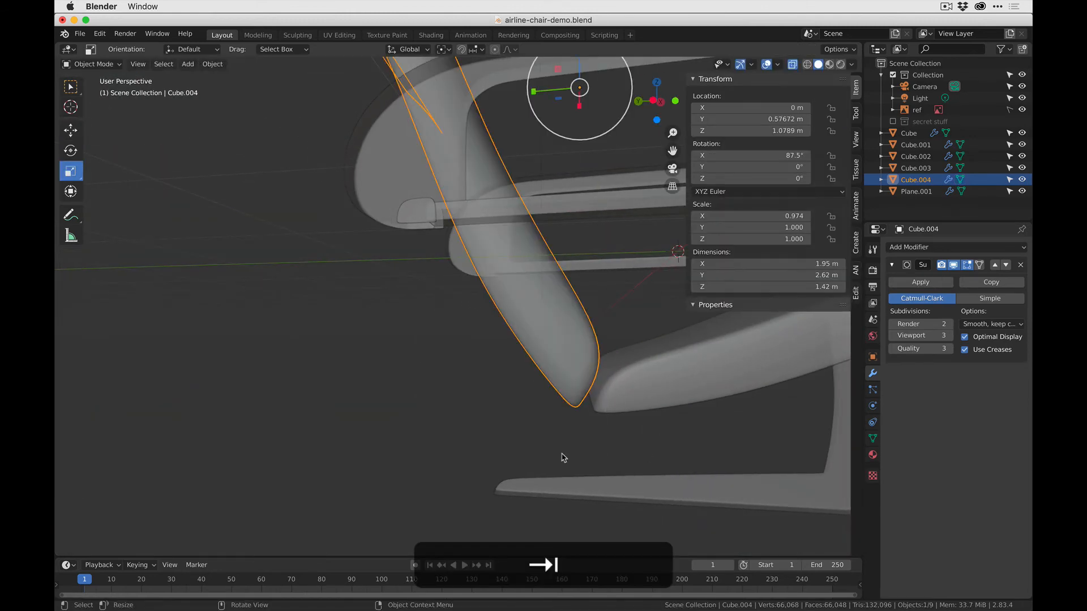
click(436, 443)
middle_drag(631, 334, 578, 346)
scroll(515, 342, down, 4)
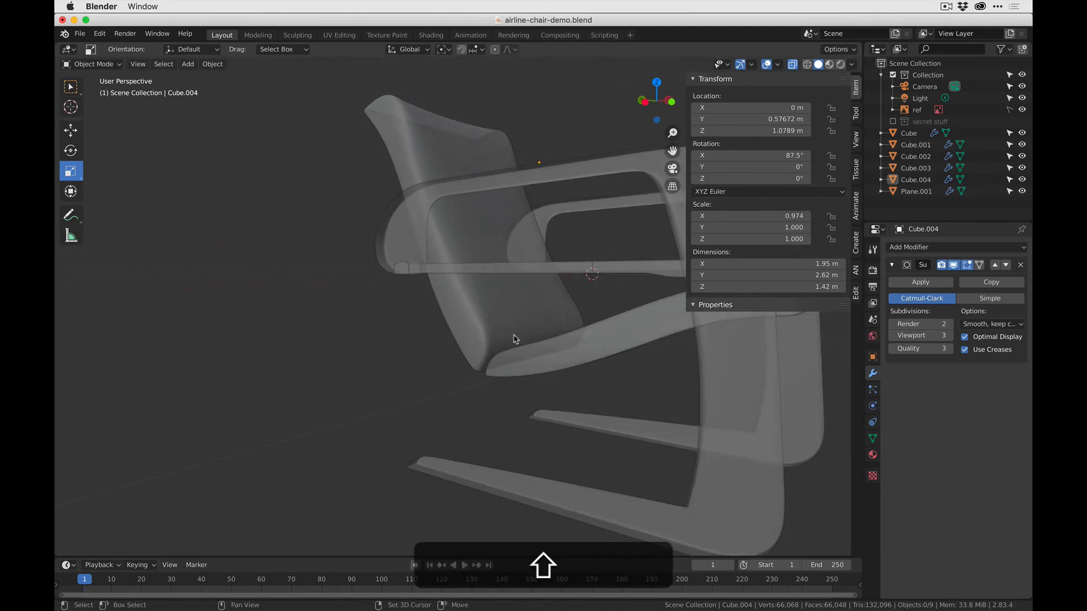
shift+middle_drag(514, 336, 521, 356)
Move the two outer side vertices in the backrest's lower half to about local Y -1.27 m, Z -0.26 m.
click(497, 322)
key(Tab)
click(468, 316)
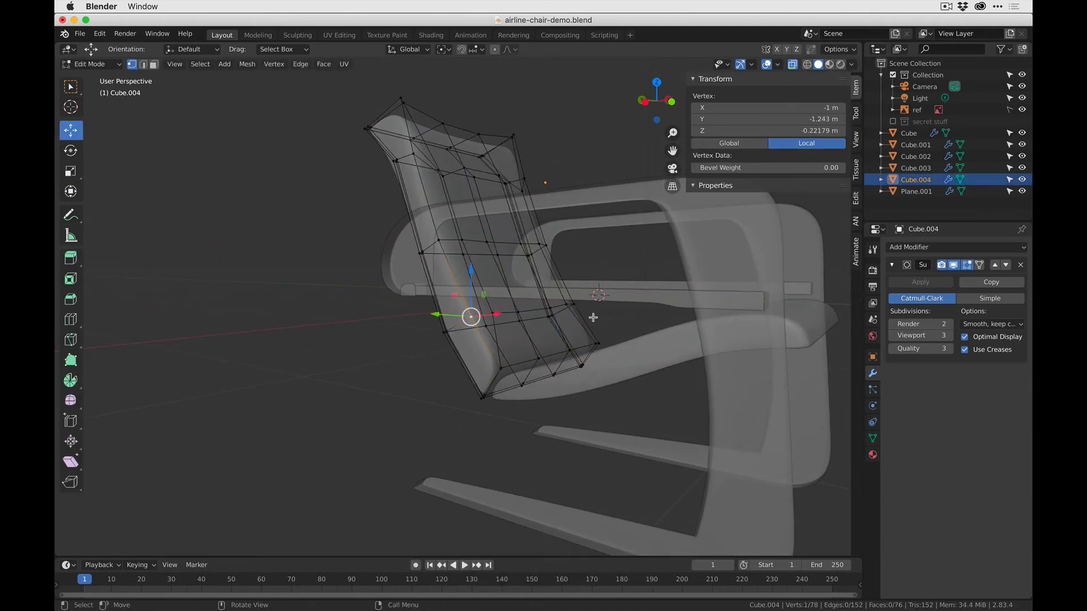
shift+click(575, 304)
middle_drag(457, 296, 511, 295)
drag(492, 288, 488, 293)
shift+middle_drag(497, 254, 457, 332)
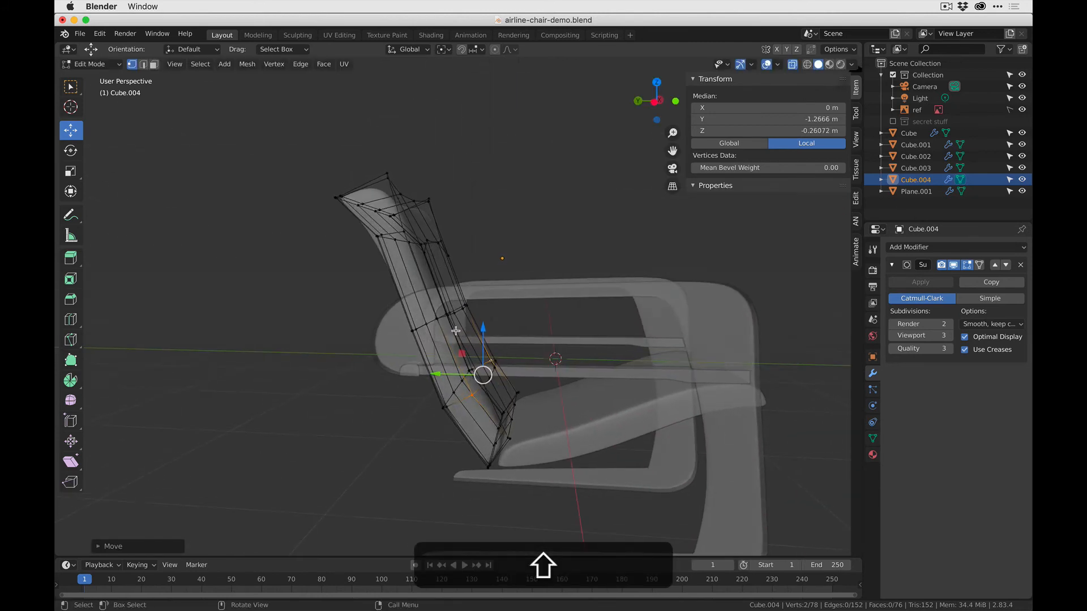
click(436, 320)
key(Tab)
click(557, 234)
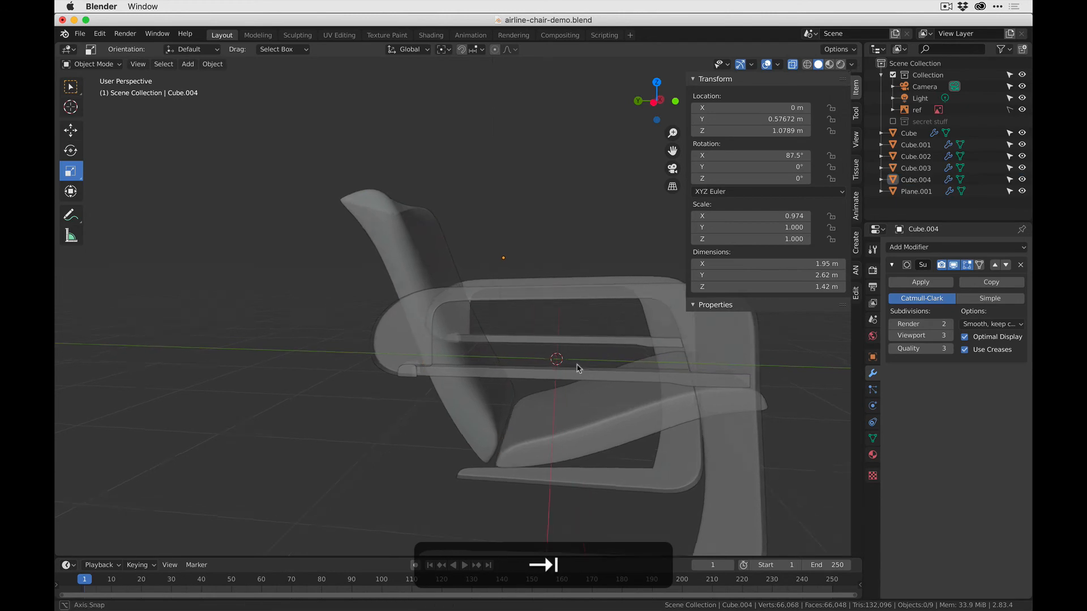
mouse_move(498, 255)
middle_down()
mouse_move(507, 379)
mouse_move(394, 368)
mouse_move(425, 413)
mouse_move(589, 249)
mouse_move(523, 267)
mouse_move(504, 250)
middle_up()
Move the two side vertices near the backrest's top slightly rearward and check the shape in Object Mode.
click(588, 249)
key(Tab)
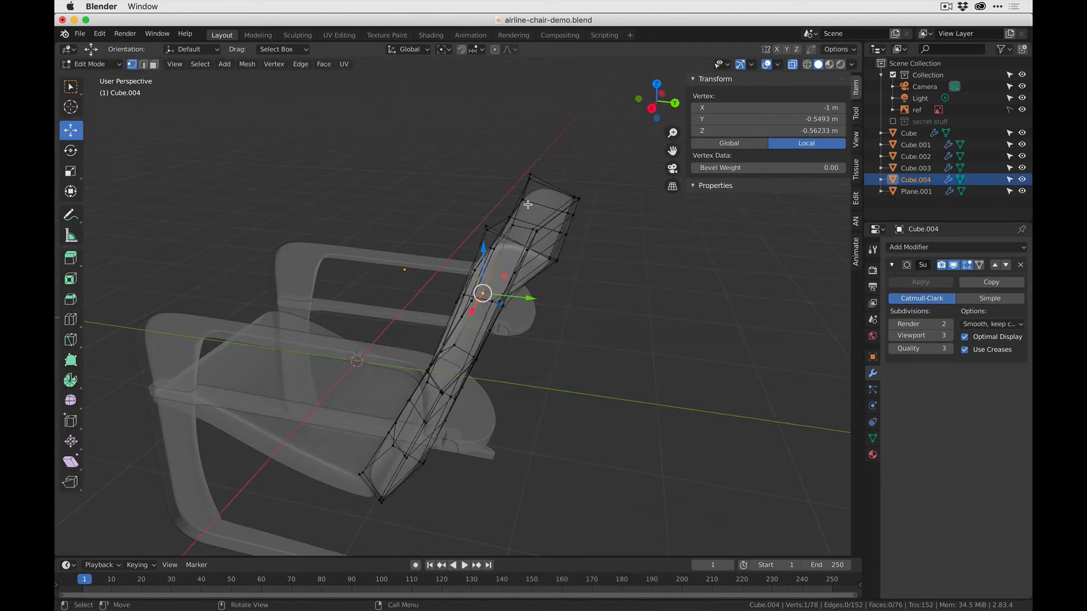
click(524, 199)
shift+click(510, 218)
drag(558, 213, 572, 212)
middle_drag(569, 271, 626, 300)
key(Tab)
click(626, 301)
middle_drag(531, 373, 586, 200)
shift+middle_drag(465, 418, 498, 261)
Edit the seat cushion and scale the six inner vertices along its two upper side edges inward along X.
click(395, 323)
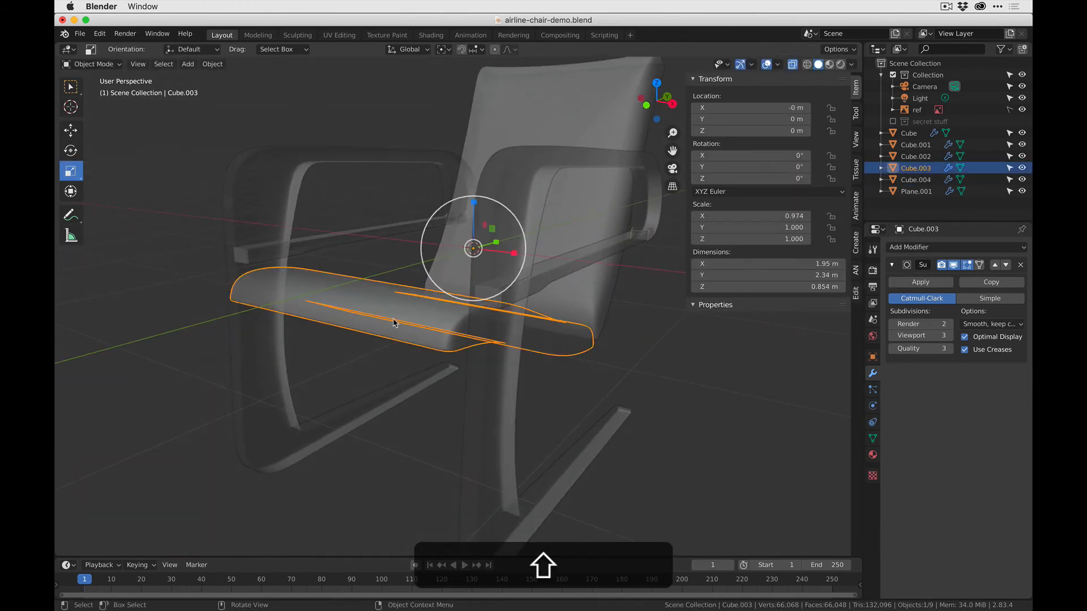
key(Tab)
middle_drag(413, 383, 467, 415)
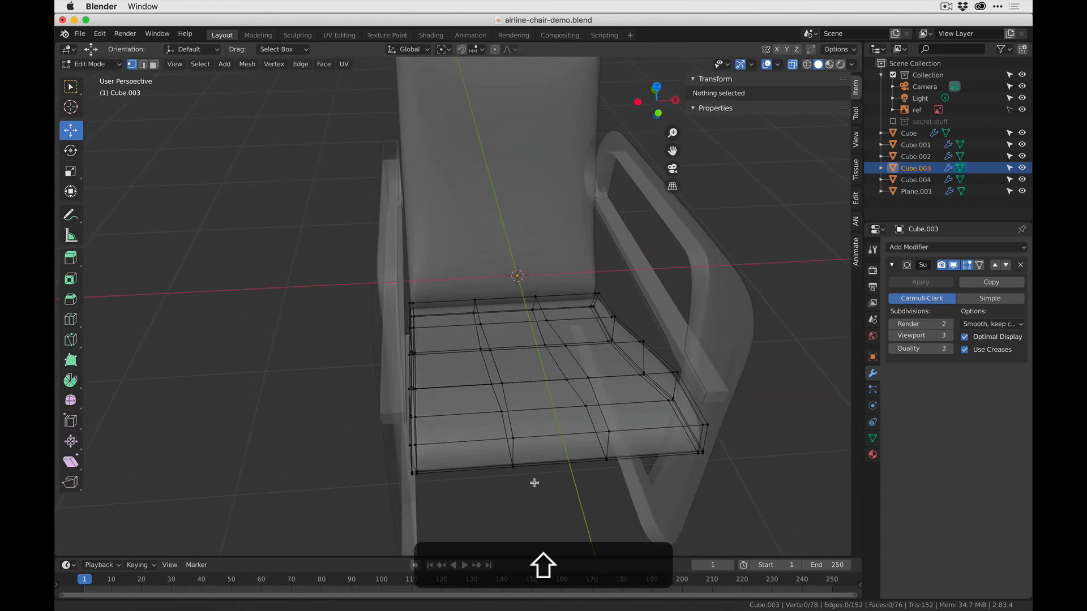
middle_drag(534, 481, 517, 402)
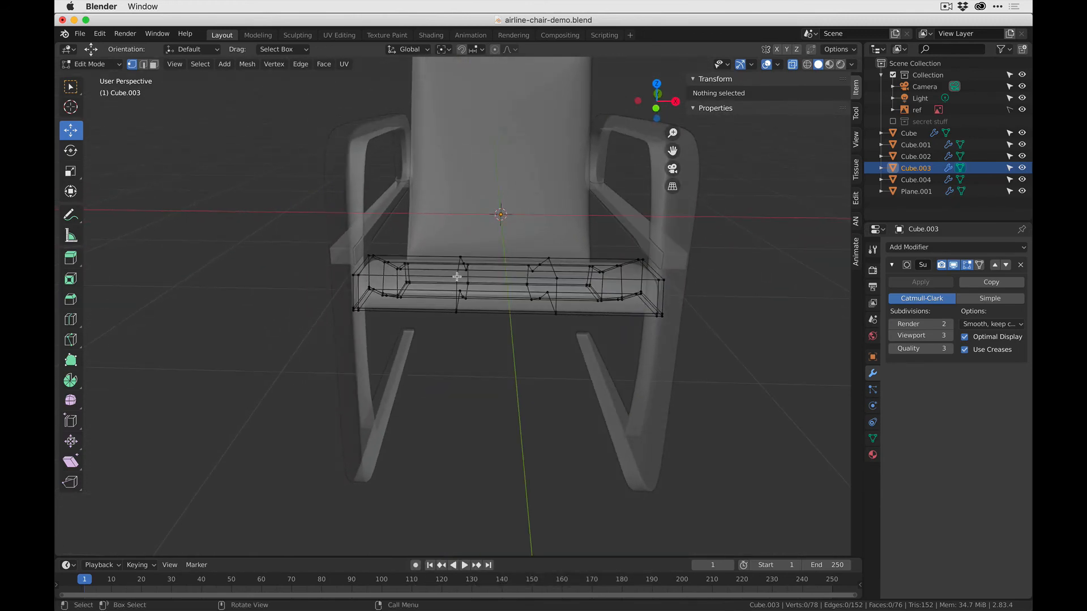
middle_drag(394, 271, 461, 311)
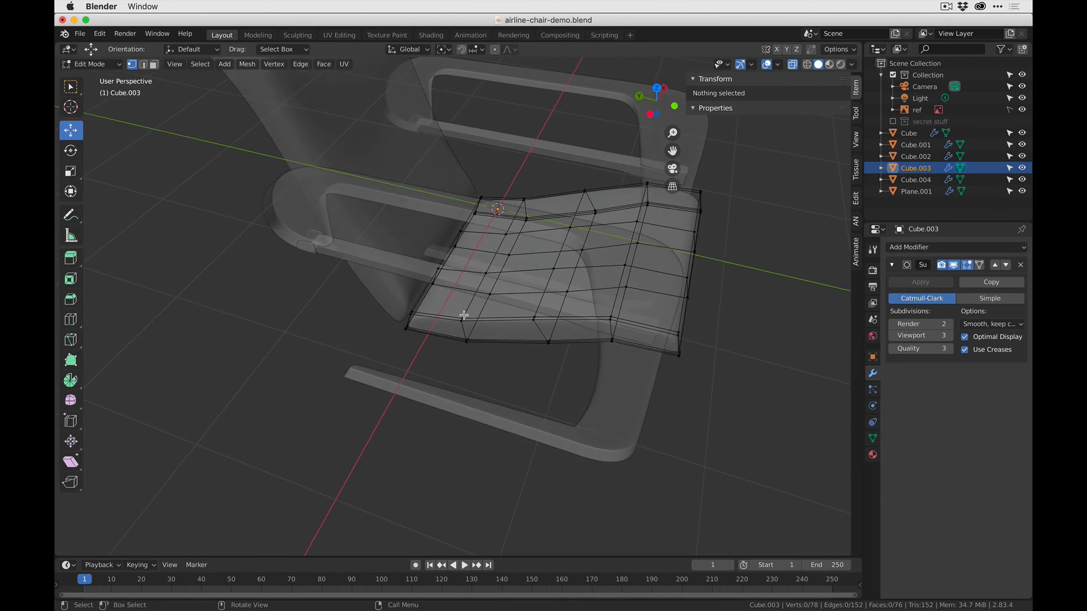
click(462, 318)
shift+click(531, 316)
shift+click(611, 317)
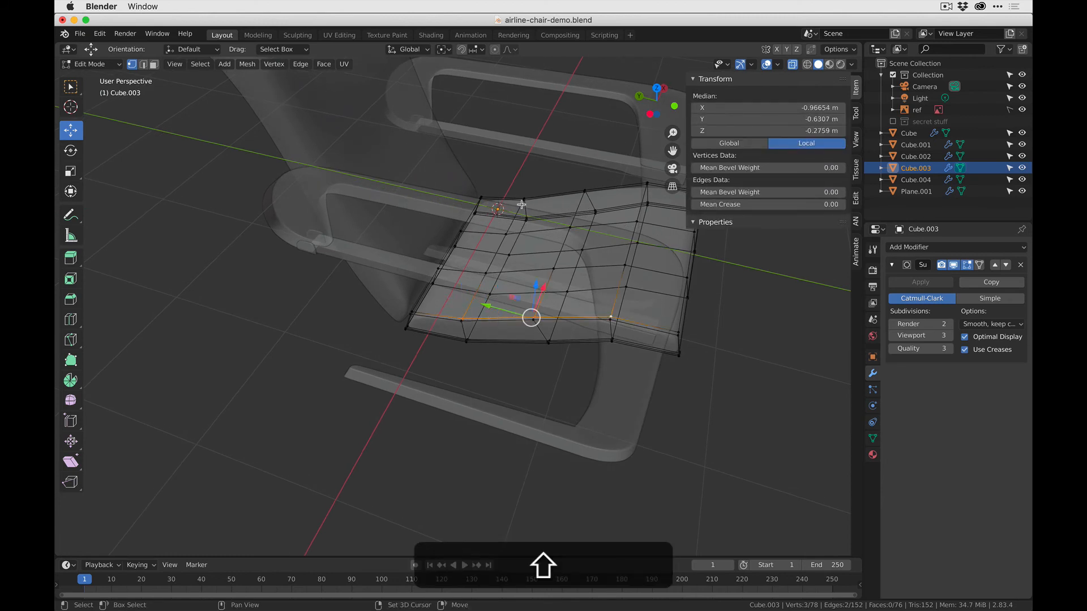
shift+click(524, 201)
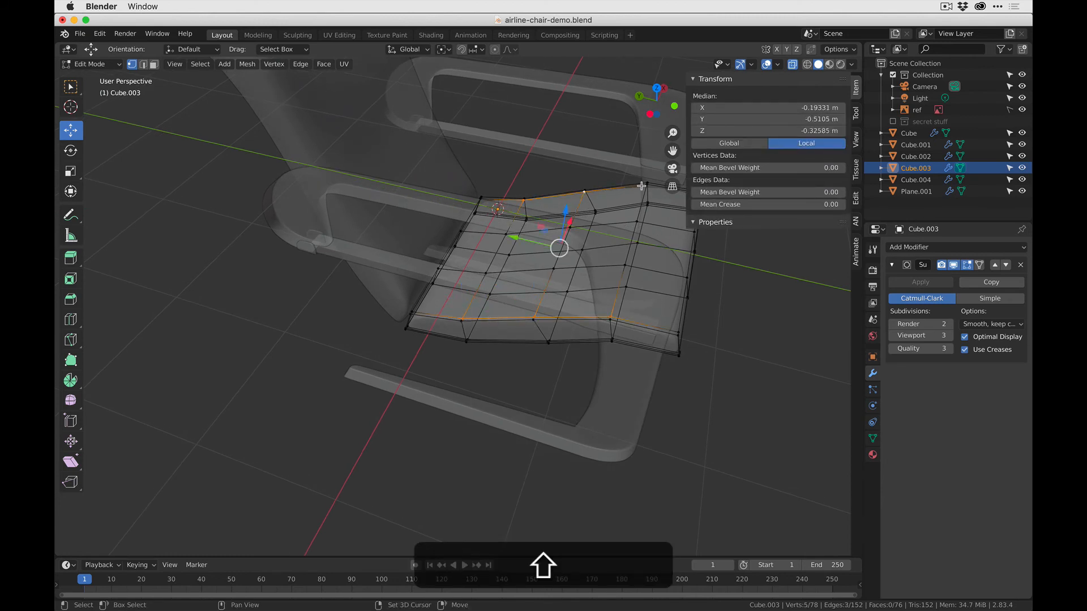
key(s)
key(x)
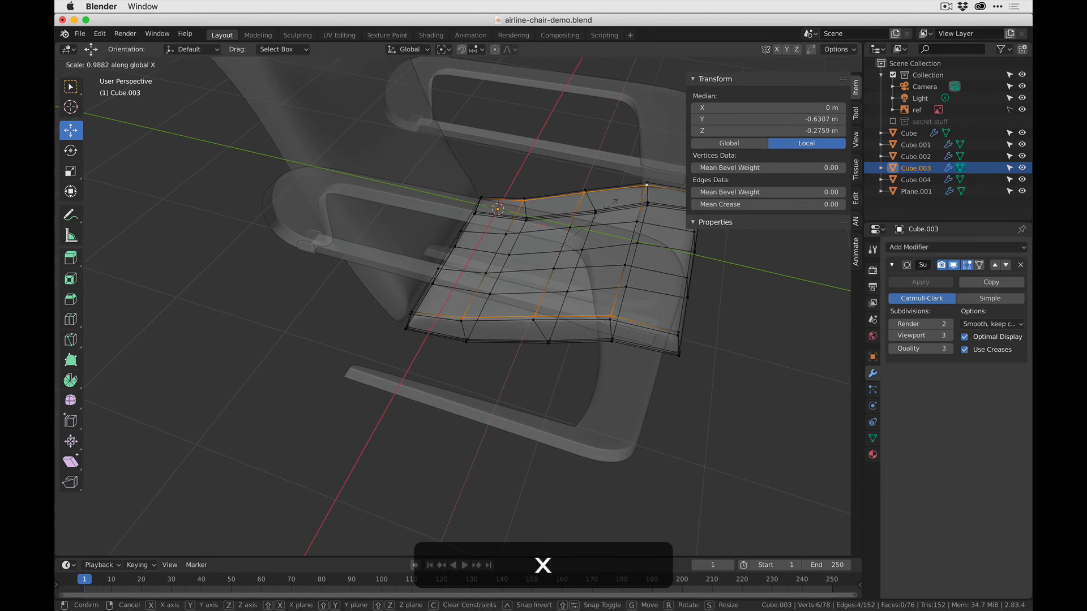
click(605, 216)
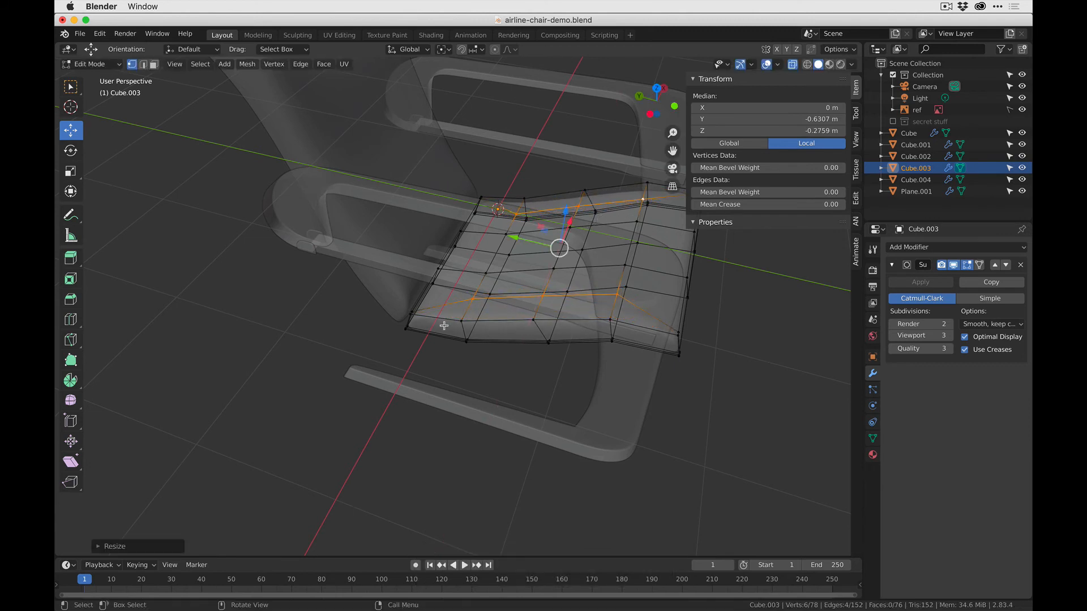
Lower the six outer vertices along the seat cushion's upper side edges to about local Y -0.64 m, Z -0.38 m.
click(459, 320)
shift+click(533, 320)
shift+click(608, 311)
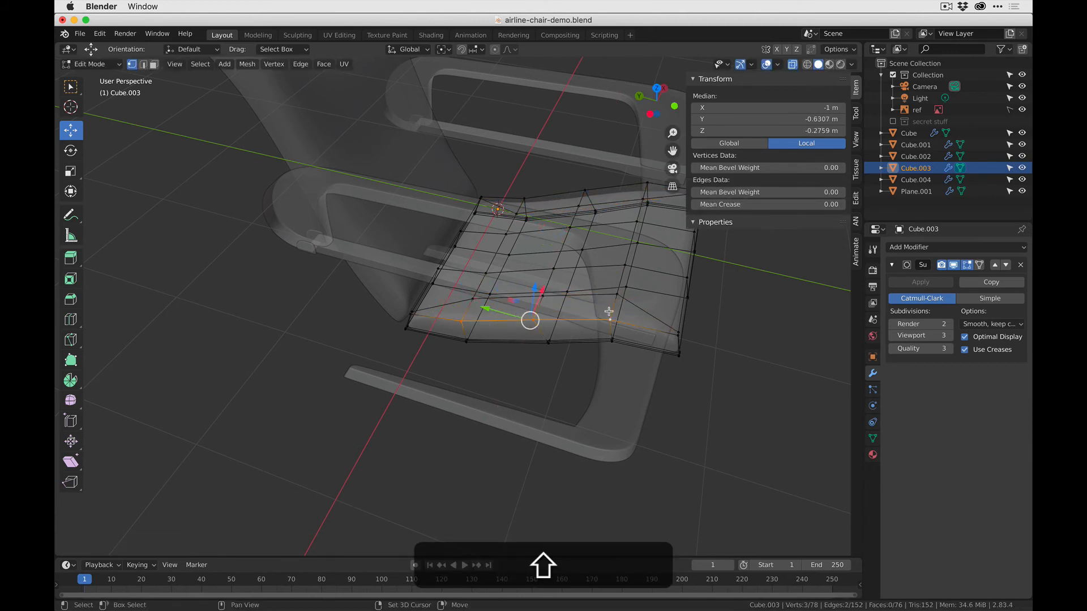
shift+click(526, 198)
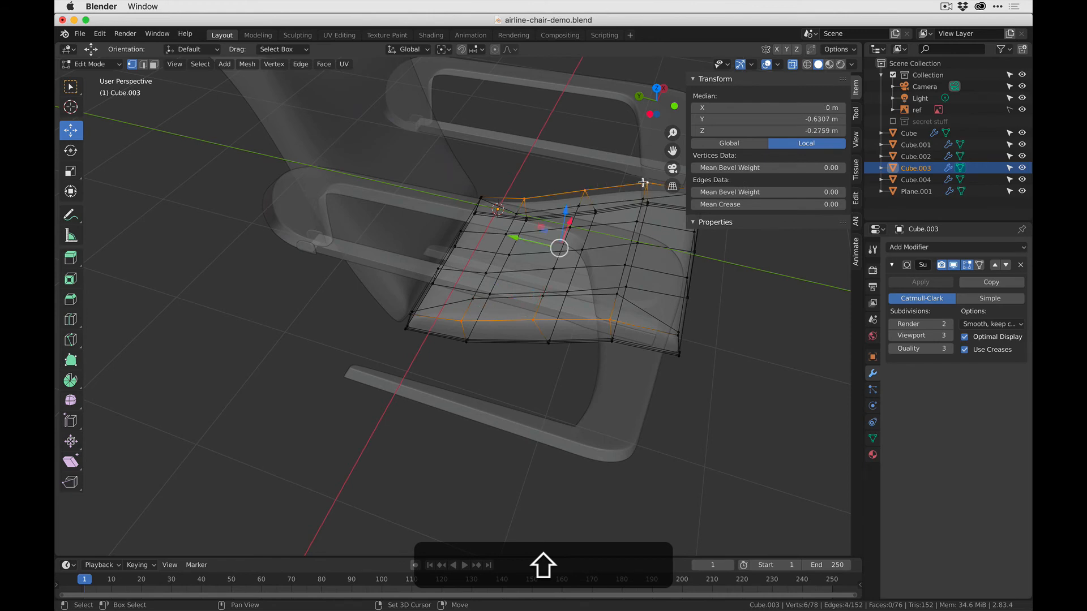
middle_drag(578, 348, 558, 208)
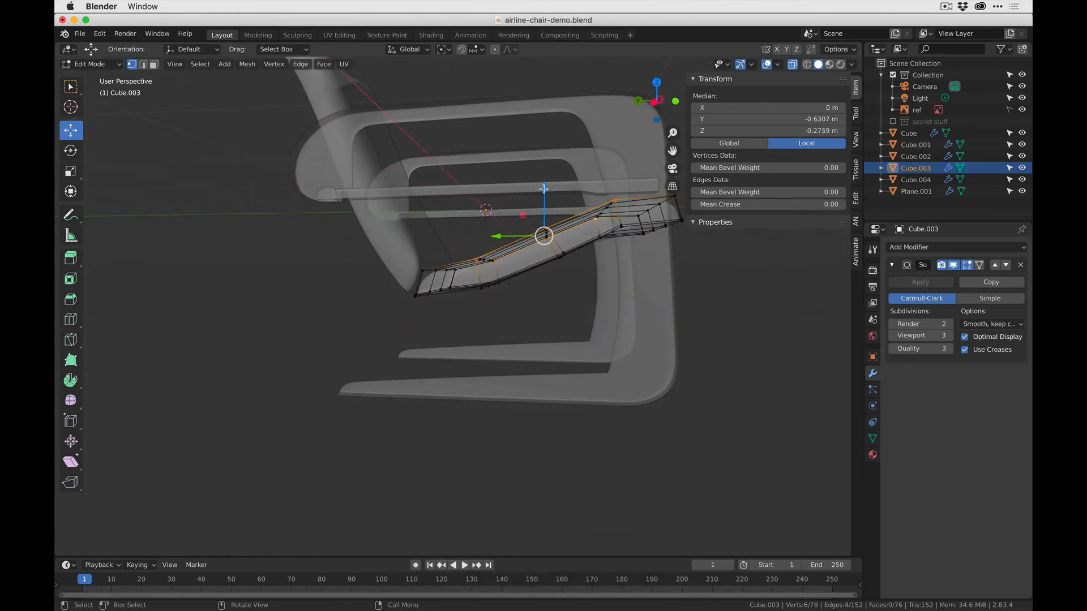
drag(544, 188, 544, 197)
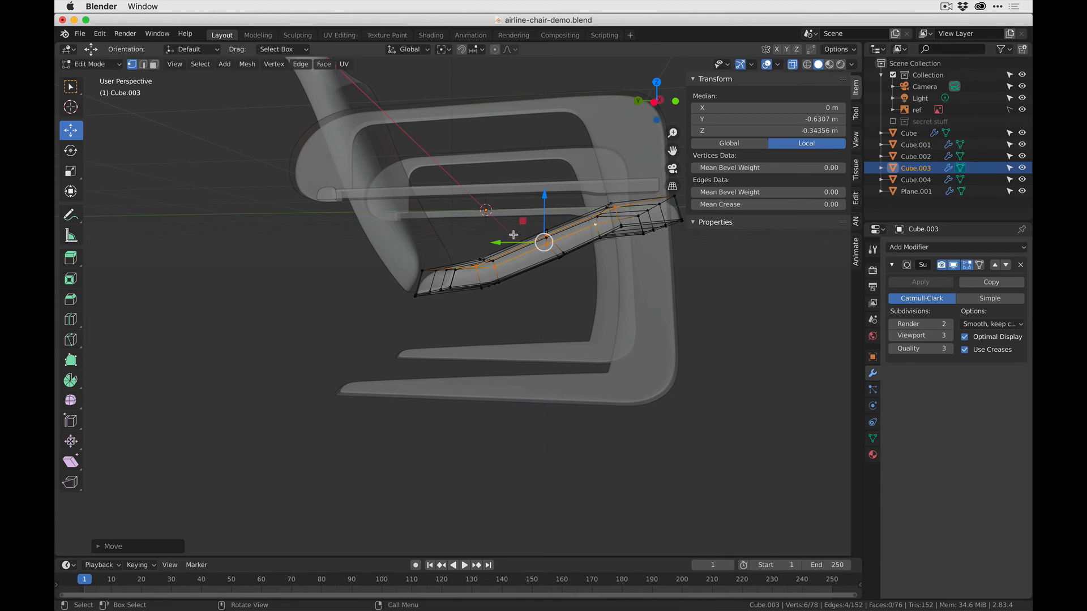
key(g)
key(shift+x)
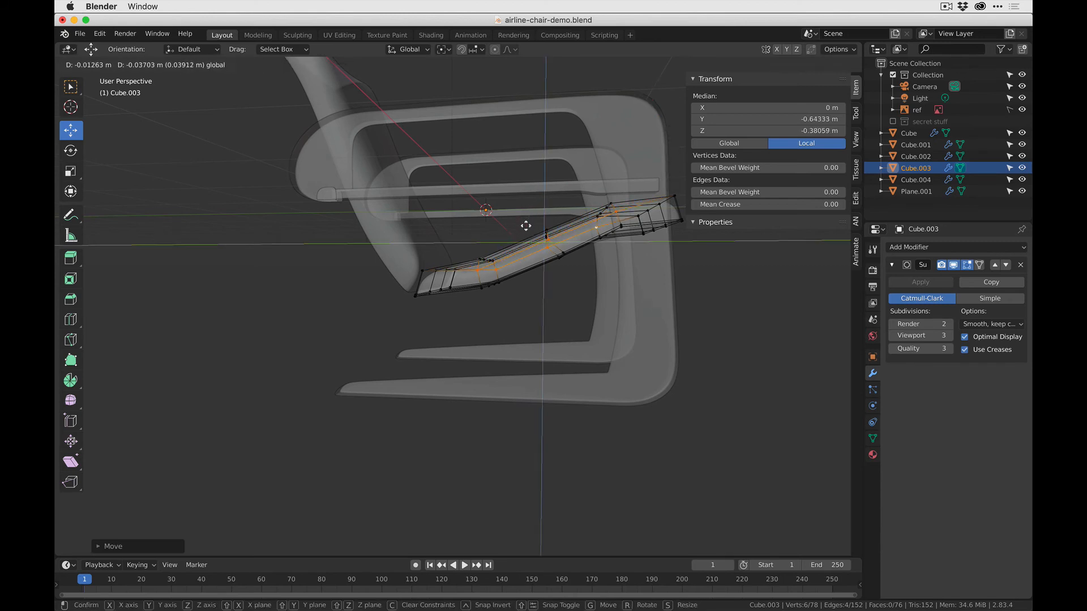
click(525, 226)
key(Tab)
click(561, 296)
middle_drag(560, 297, 334, 315)
Lower the four vertices at the seat cushion's two bottom front corners to about local Z -0.24 m.
click(455, 332)
middle_drag(540, 373, 486, 356)
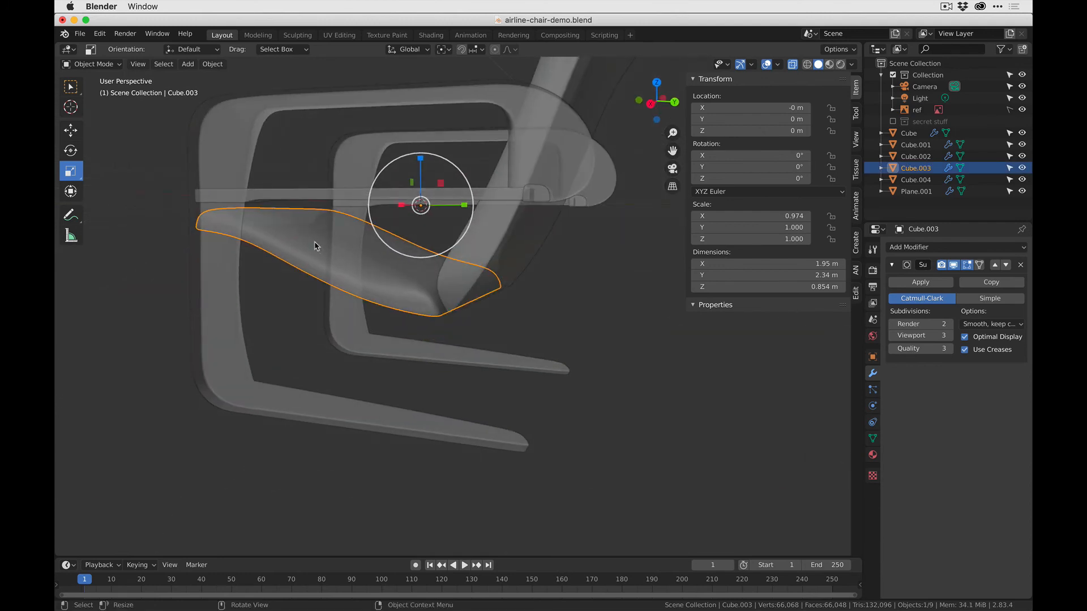
middle_drag(334, 332, 629, 331)
key(Tab)
click(641, 285)
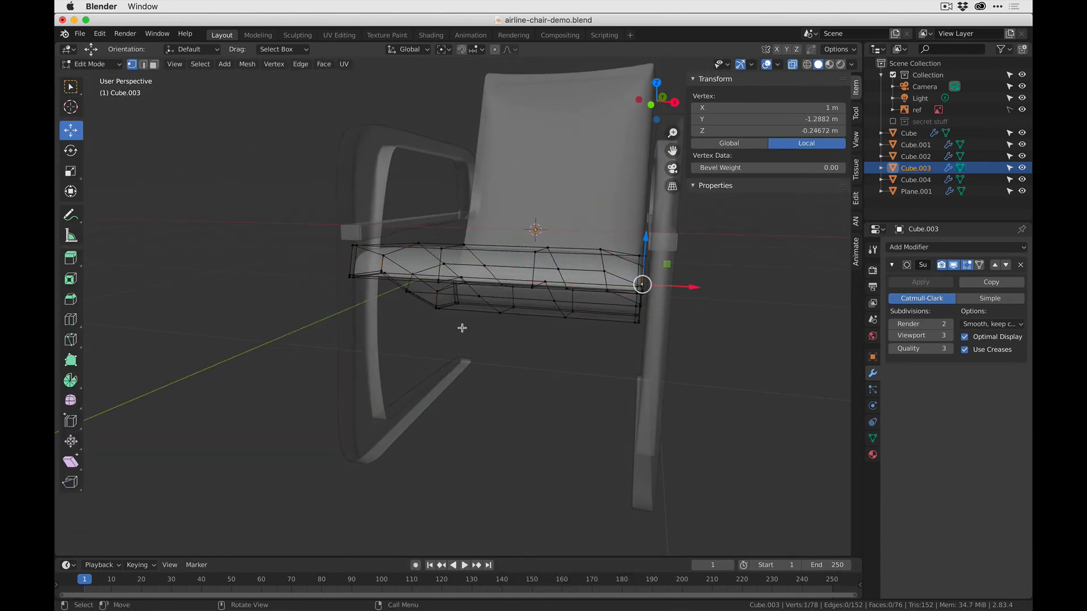
scroll(349, 281, up, 4)
shift+middle_drag(305, 261, 349, 300)
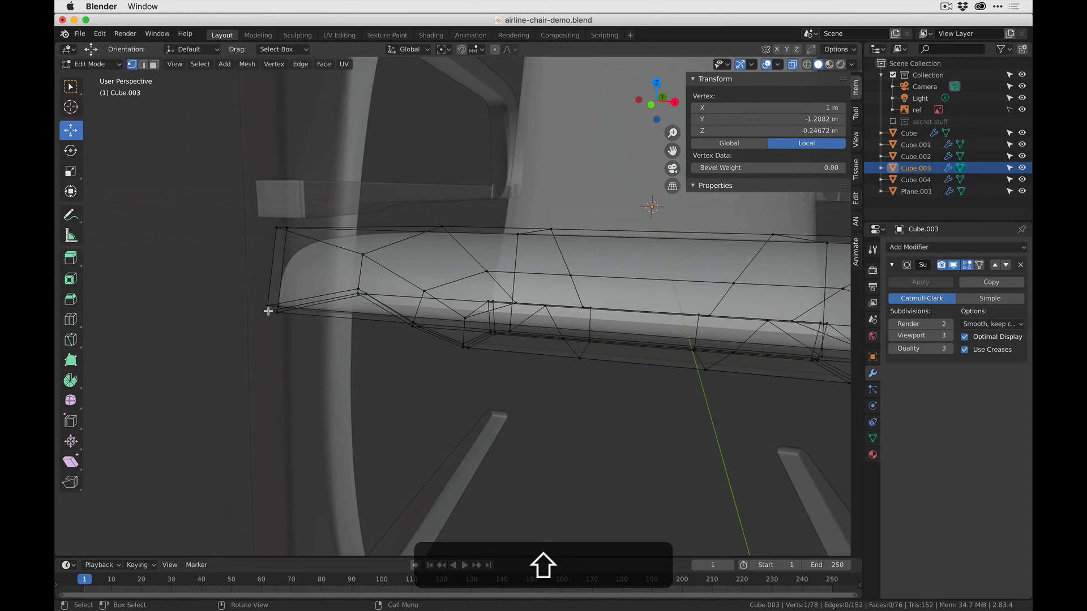
drag(251, 290, 273, 332)
shift+middle_drag(437, 376, 345, 355)
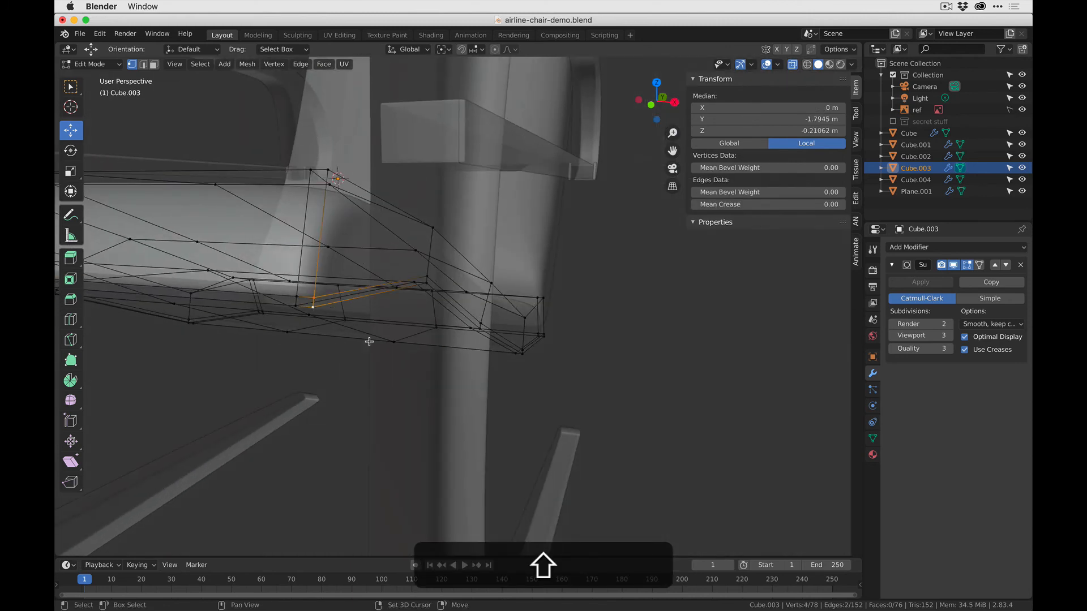
scroll(369, 342, down, 3)
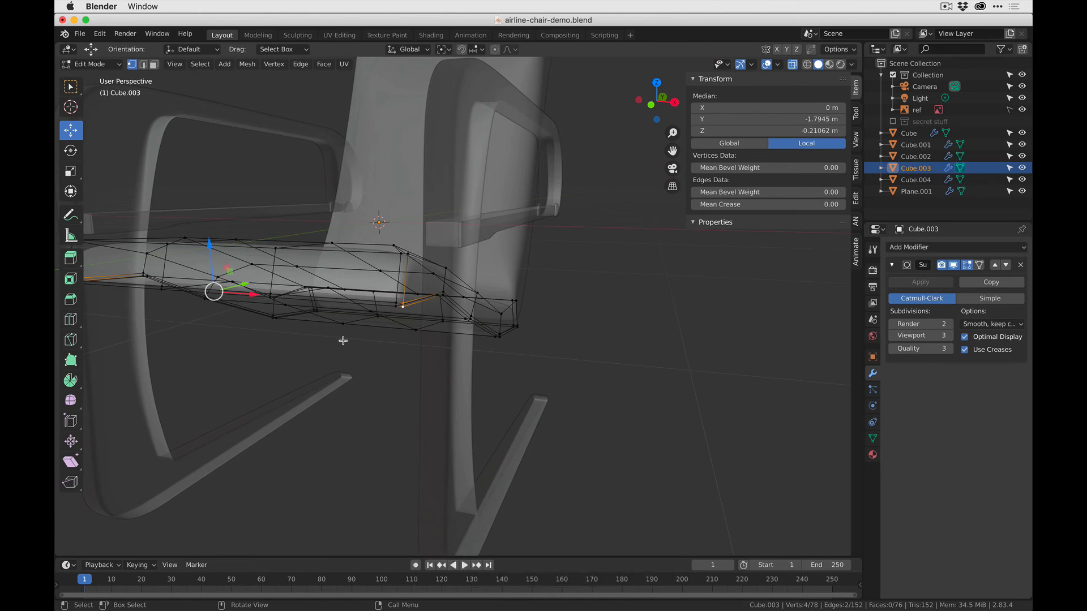
drag(210, 248, 208, 255)
Check the seat cushion's front edge in Object Mode and compare it with the three-quarter reference photo in Finder.
middle_drag(367, 309, 410, 338)
key(Tab)
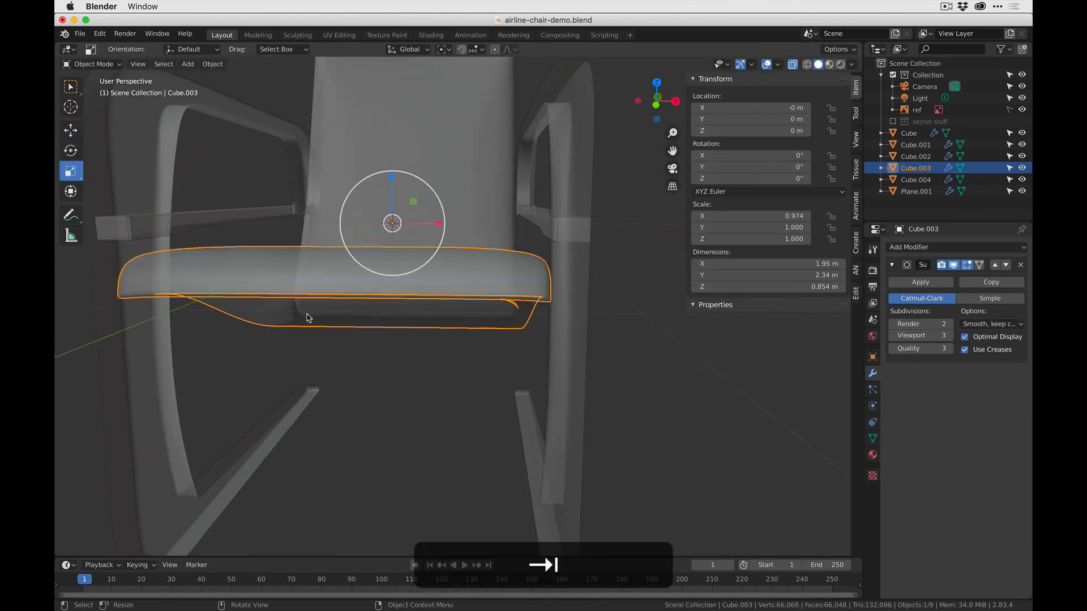
key(super+Tab)
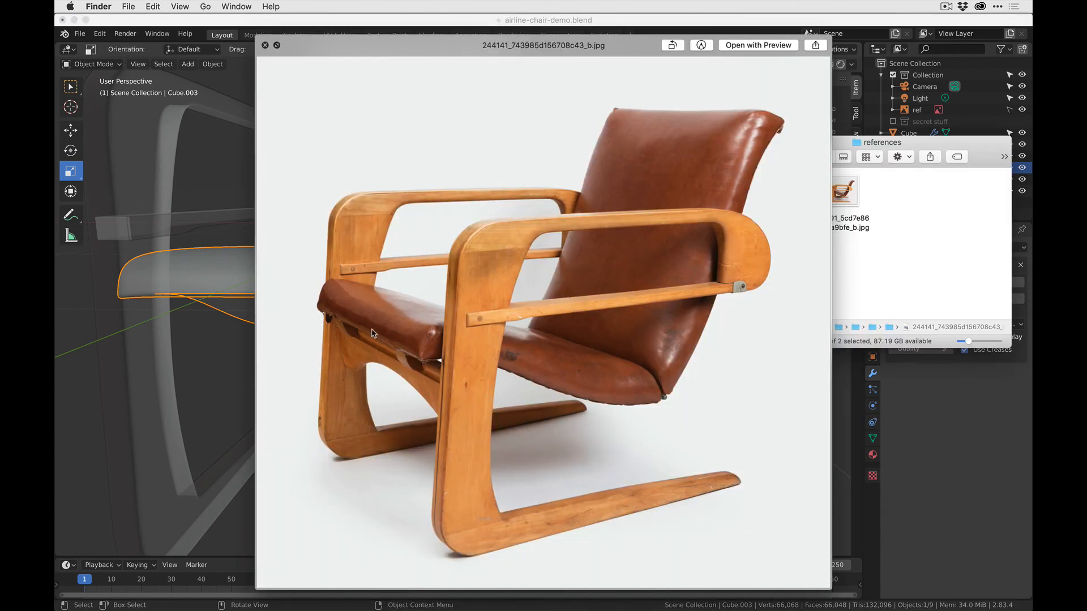
key(super+Tab)
Edit the seat cushion and slightly raise the four inner vertices in the two middle rows of its top surface.
key(Tab)
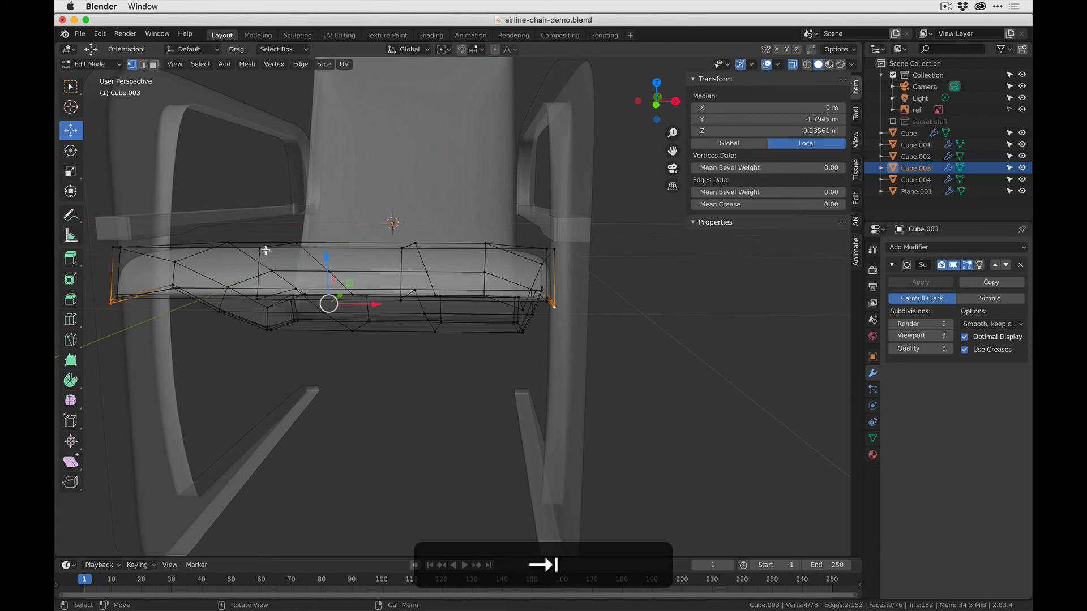
click(260, 249)
shift+click(401, 249)
middle_drag(326, 257, 333, 269)
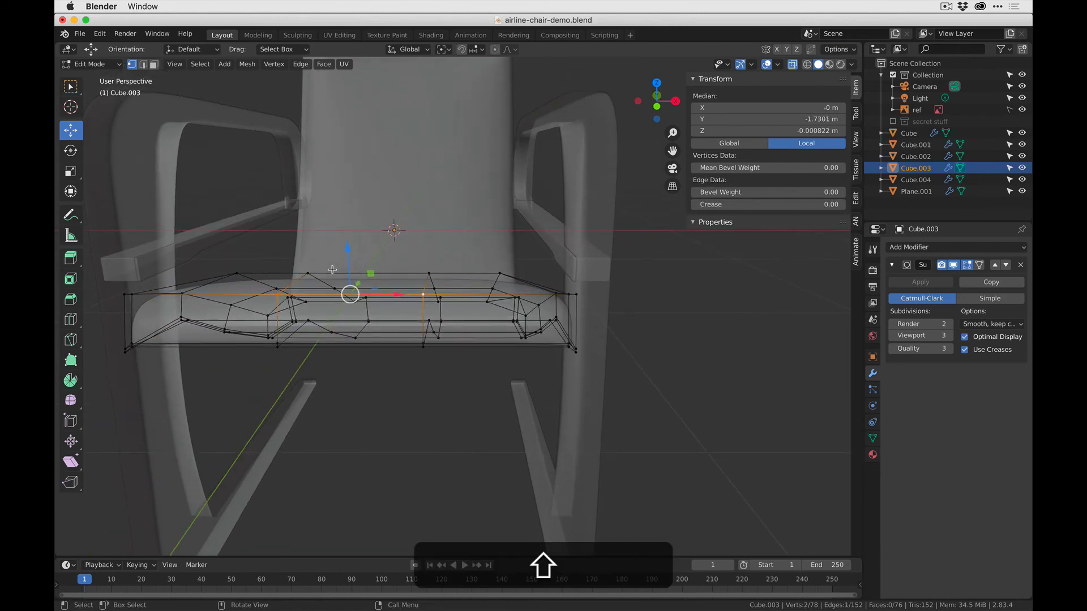
click(309, 273)
shift+click(429, 274)
middle_drag(429, 274, 337, 315)
shift+click(328, 326)
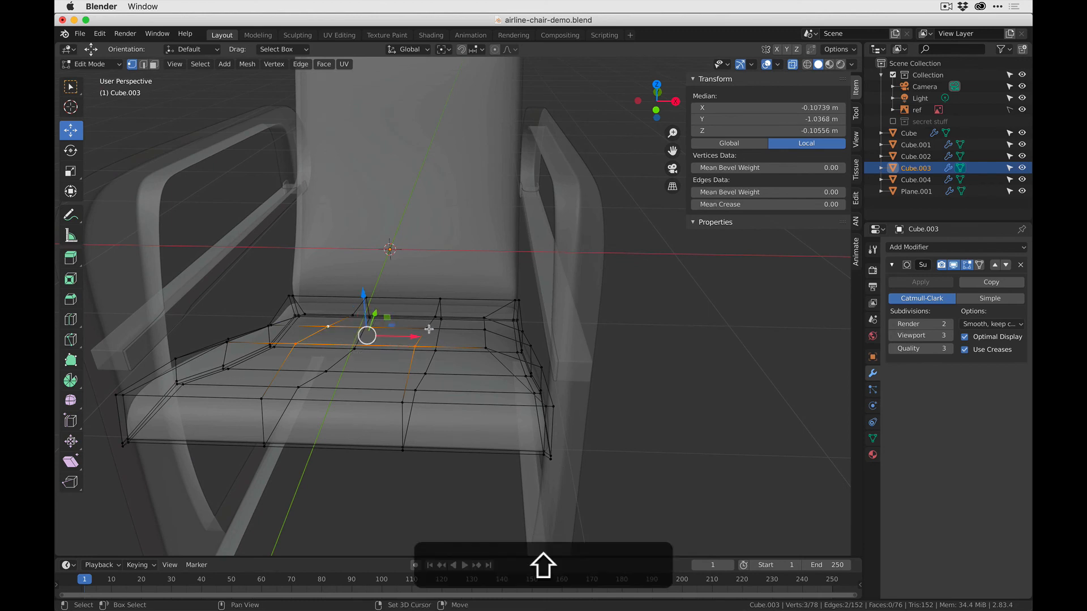
shift+click(428, 329)
click(362, 286)
mouse_move(362, 285)
middle_down()
mouse_move(364, 306)
mouse_move(367, 283)
middle_up()
Lower the two inner vertices on the seat cushion's upper front edge to about local Z -0.016 m and turn off X-ray in Object Mode.
click(288, 264)
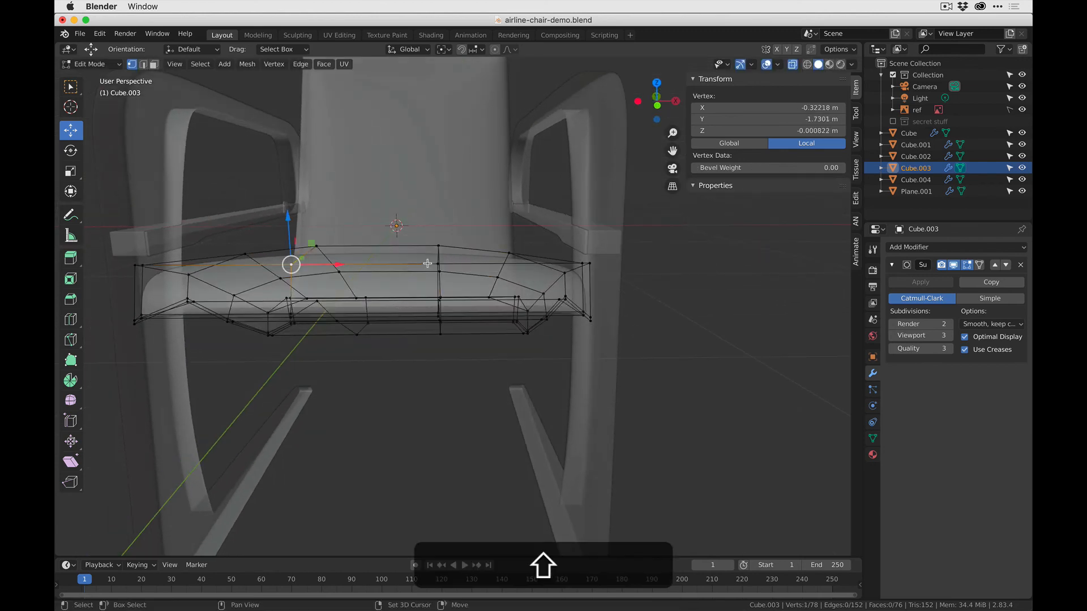
shift+click(424, 256)
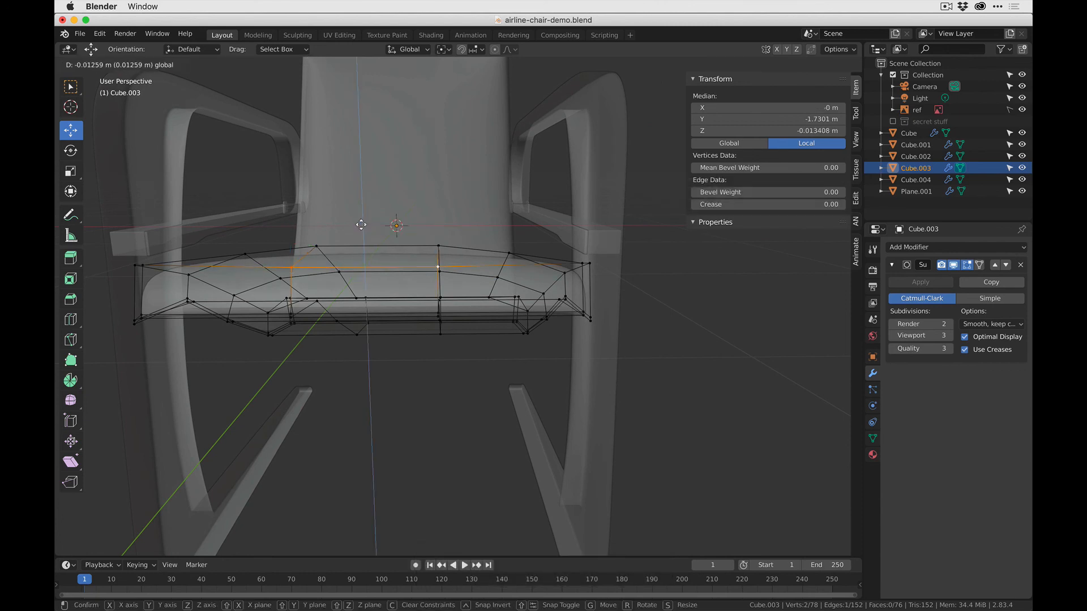
key(Tab)
click(648, 365)
middle_drag(648, 365, 769, 107)
click(792, 65)
middle_drag(668, 317, 501, 297)
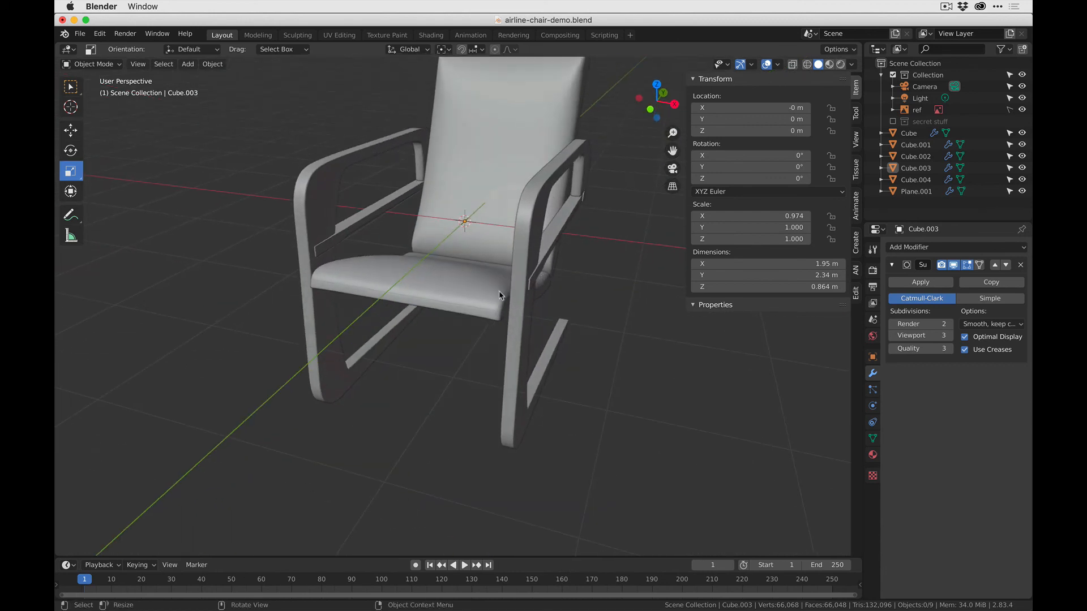
Move the four inner vertices along the seat cushion's bottom front edge to about local Y -1.77 m, Z -0.21 m, and review the chair in Object Mode.
key(Tab)
scroll(405, 318, up, 5)
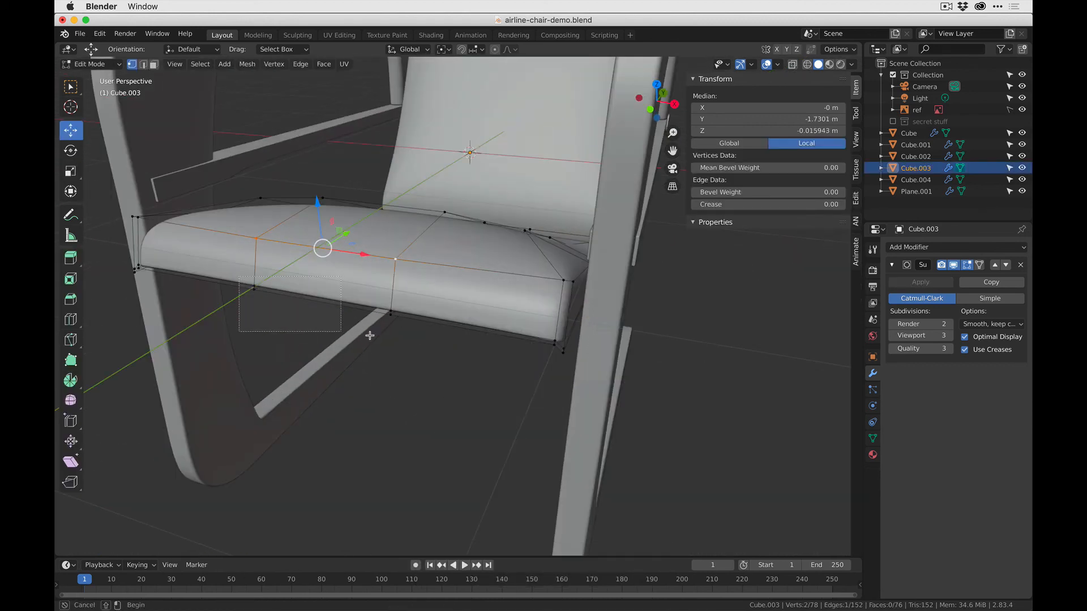
middle_drag(396, 343, 297, 308)
drag(274, 302, 283, 299)
middle_drag(121, 252, 314, 161)
middle_drag(445, 182, 549, 295)
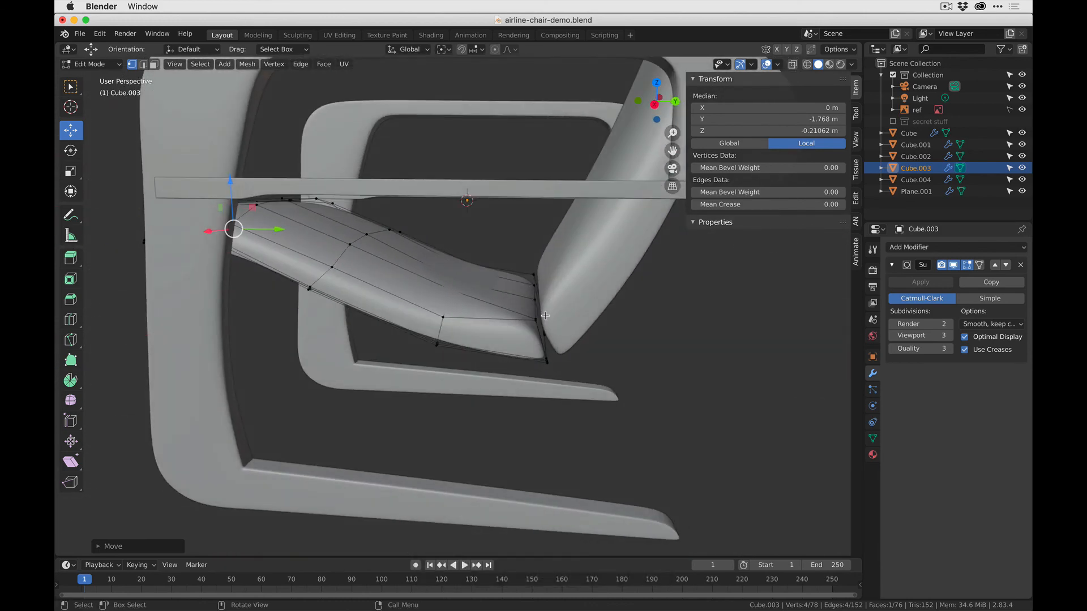
middle_drag(538, 344, 593, 378)
key(Tab)
click(645, 410)
scroll(554, 362, down, 5)
middle_drag(447, 311, 400, 170)
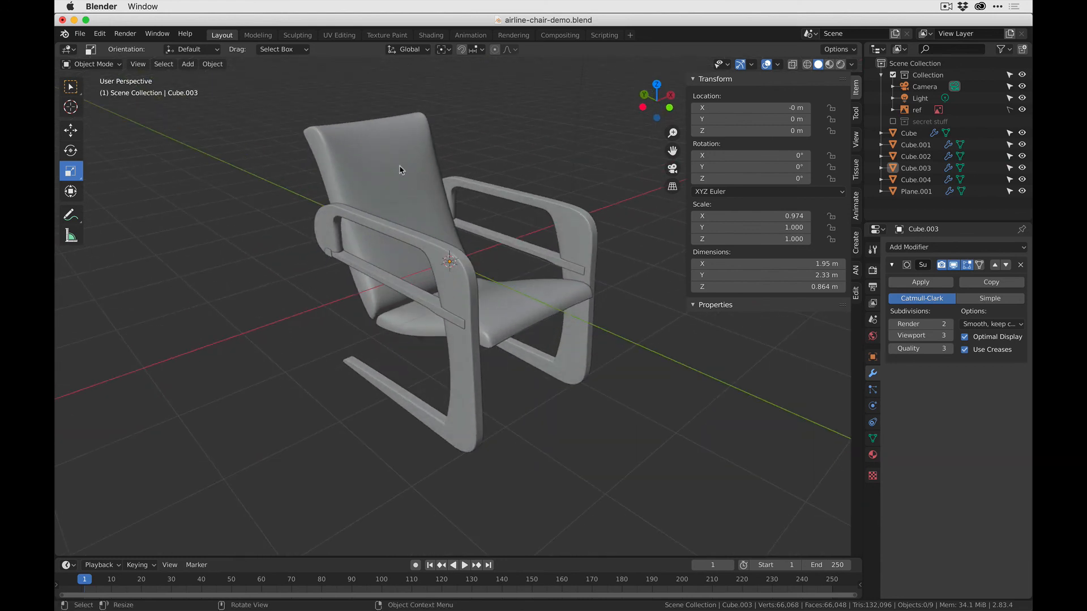
middle_drag(585, 331, 441, 353)
Disable the viewport display of the seat cushion's Subdivision modifier and turn on the wireframe overlay for the whole chair.
click(953, 265)
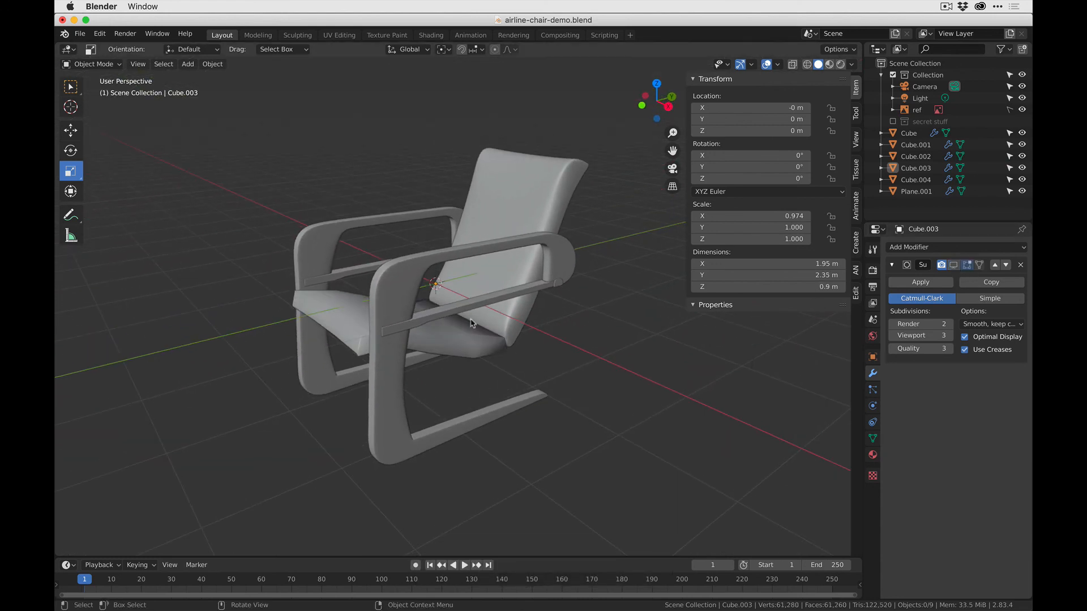
click(364, 317)
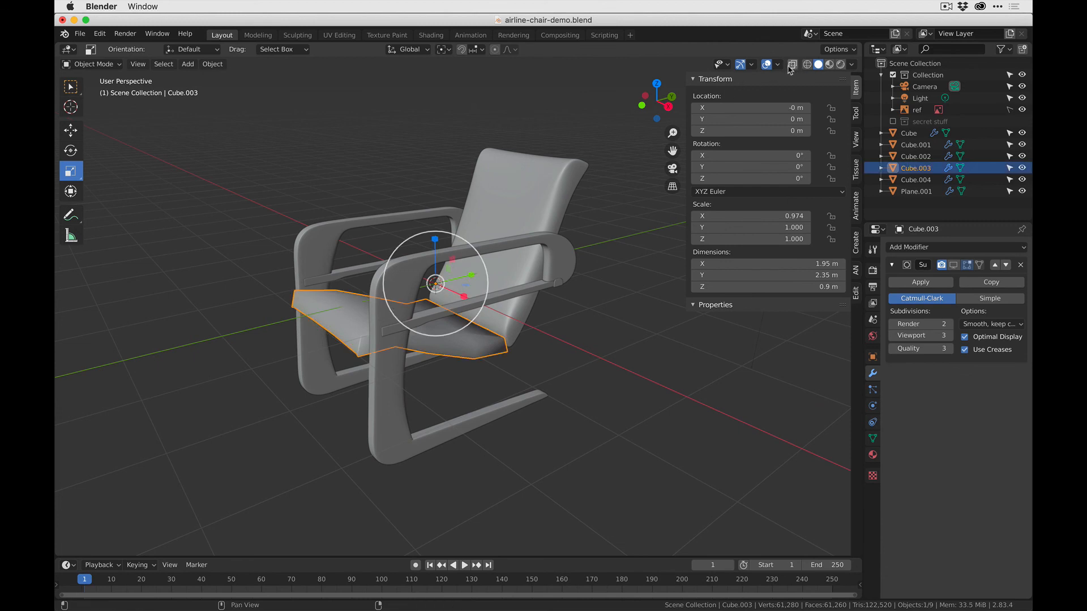
click(778, 65)
click(708, 261)
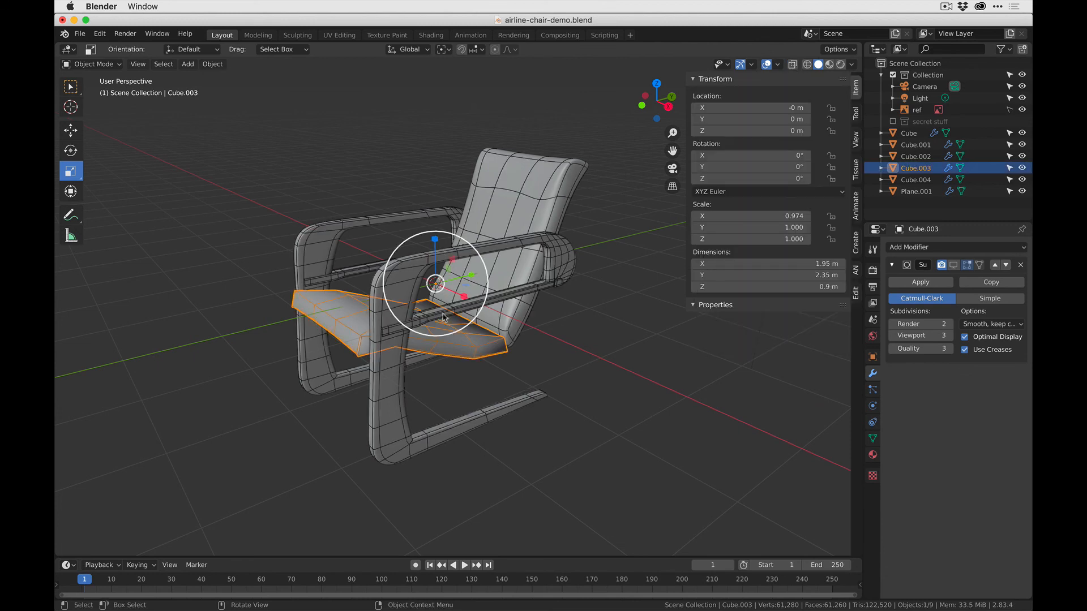
click(532, 356)
middle_drag(532, 356, 614, 378)
shift+middle_drag(614, 378, 490, 311)
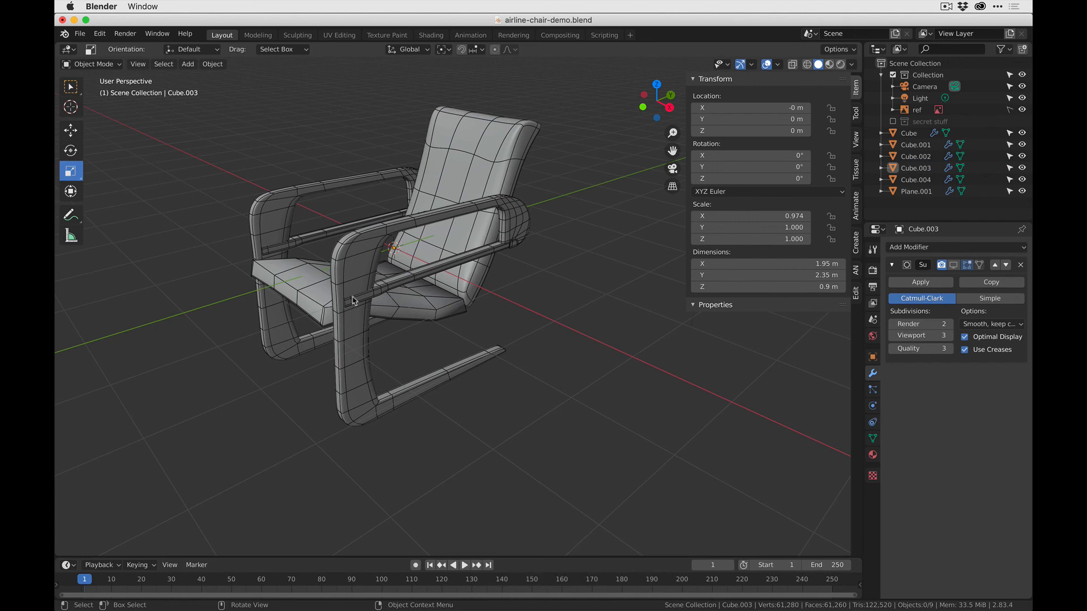
Re-enable the viewport display of the seat cushion's Subdivision modifier and inspect the chair's wireframe from both sides in Object Mode.
click(319, 304)
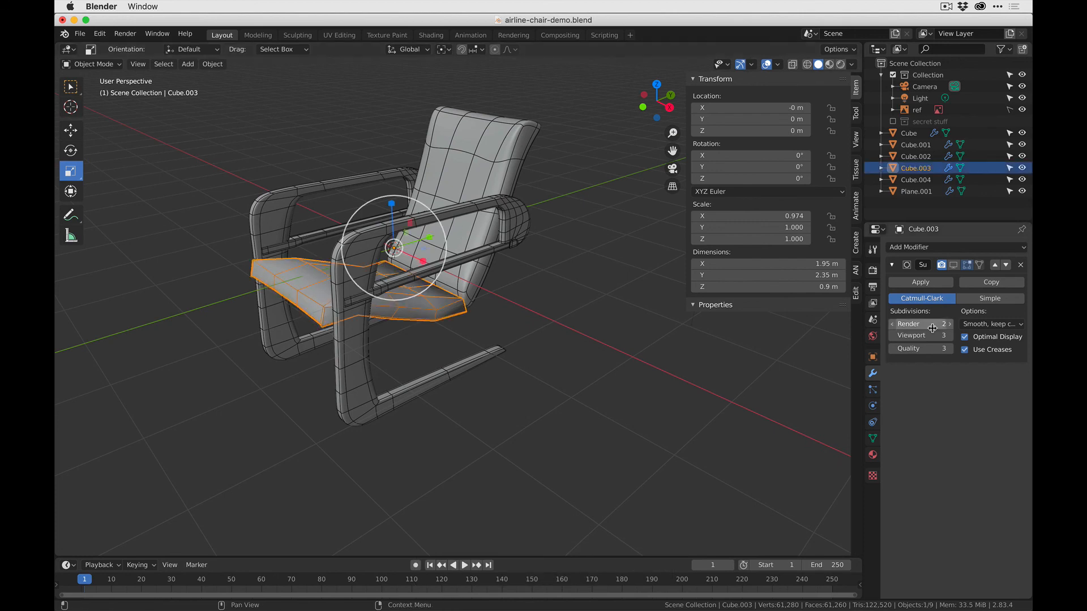
click(942, 265)
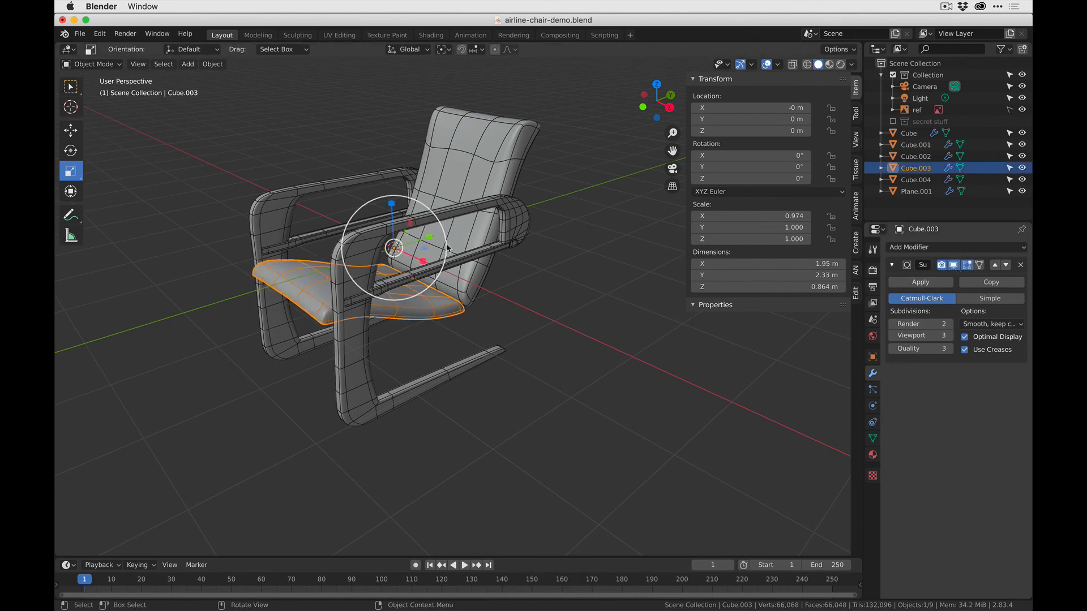
middle_drag(297, 295, 317, 331)
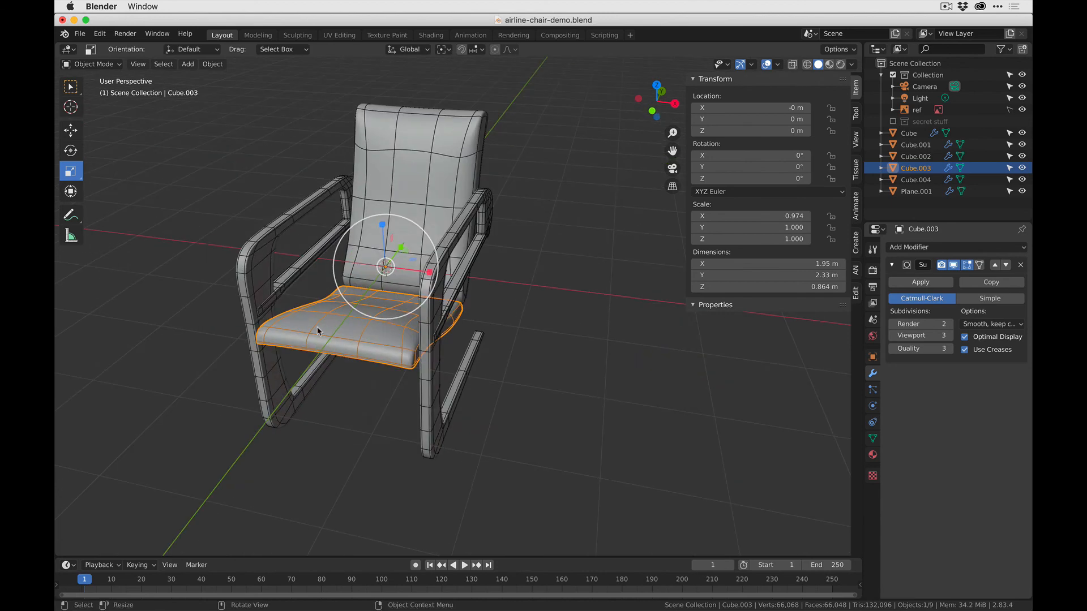
key(Tab)
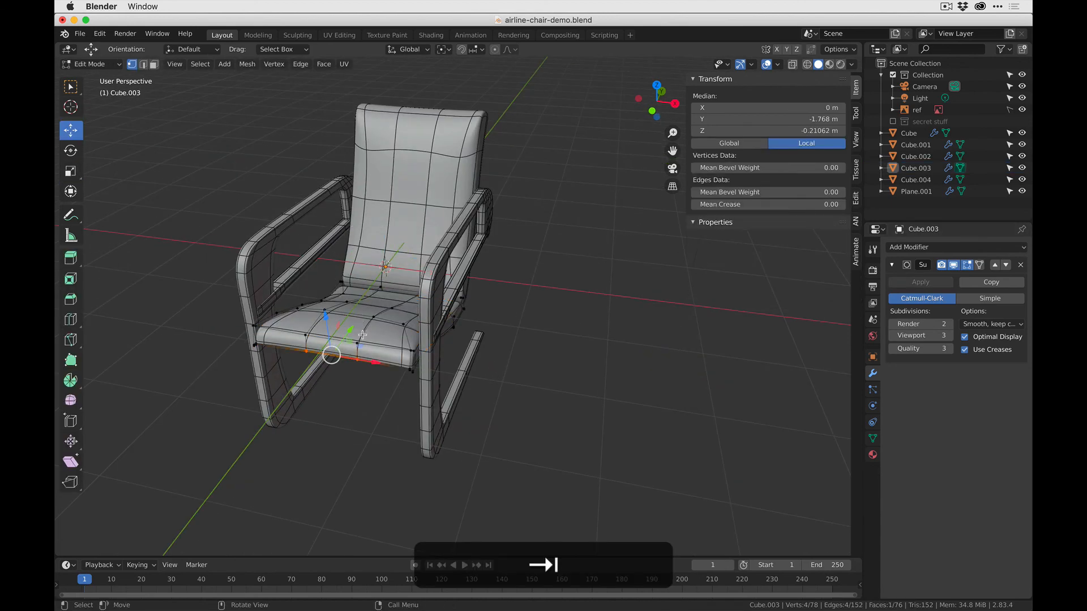
key(Tab)
middle_drag(516, 372, 429, 185)
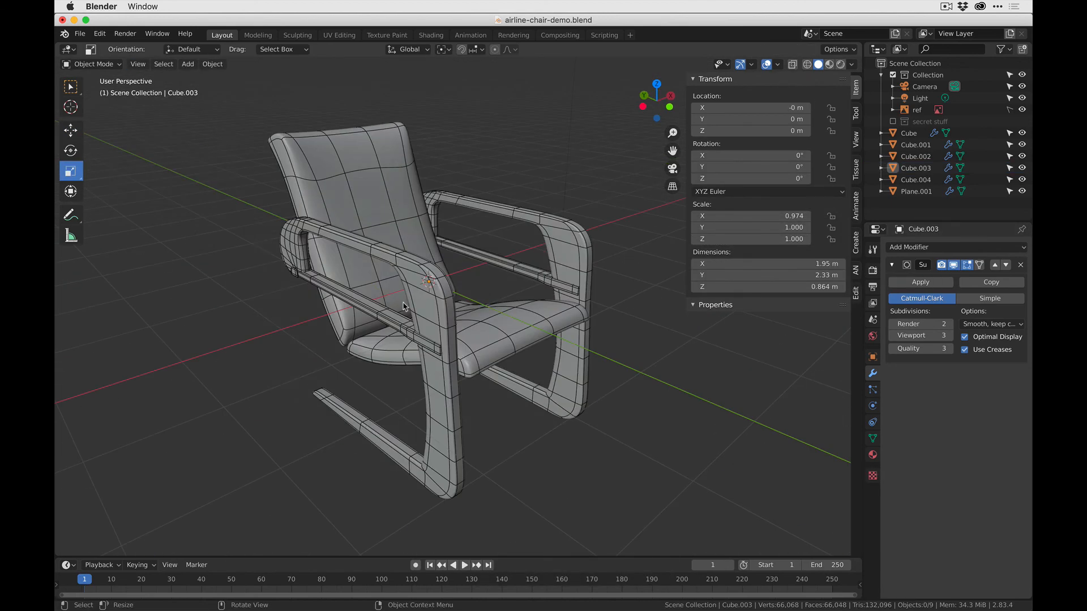
middle_drag(341, 333, 377, 305)
shift+middle_drag(543, 370, 396, 373)
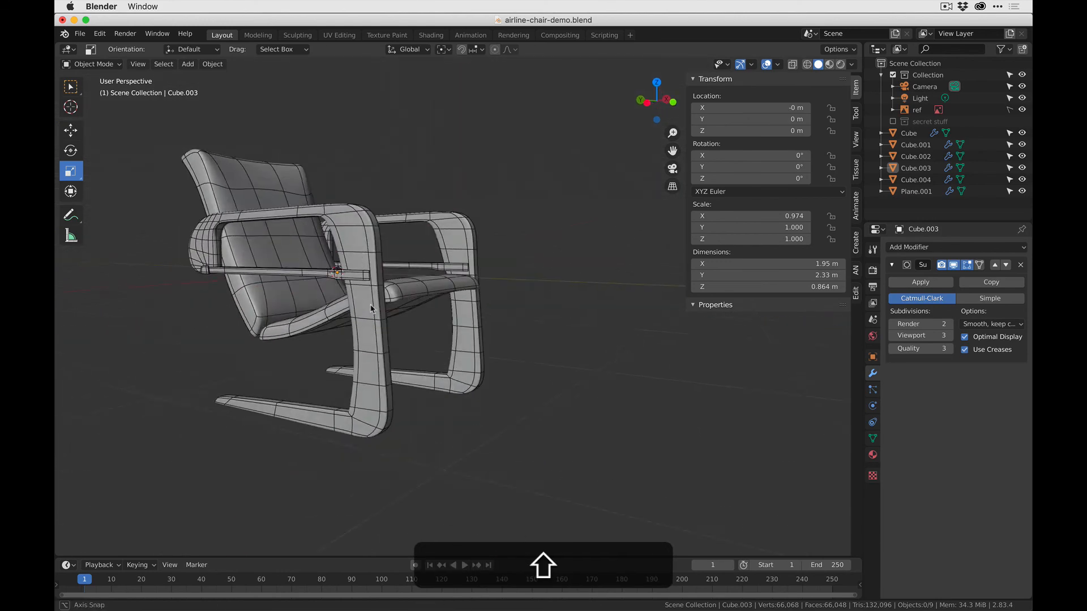